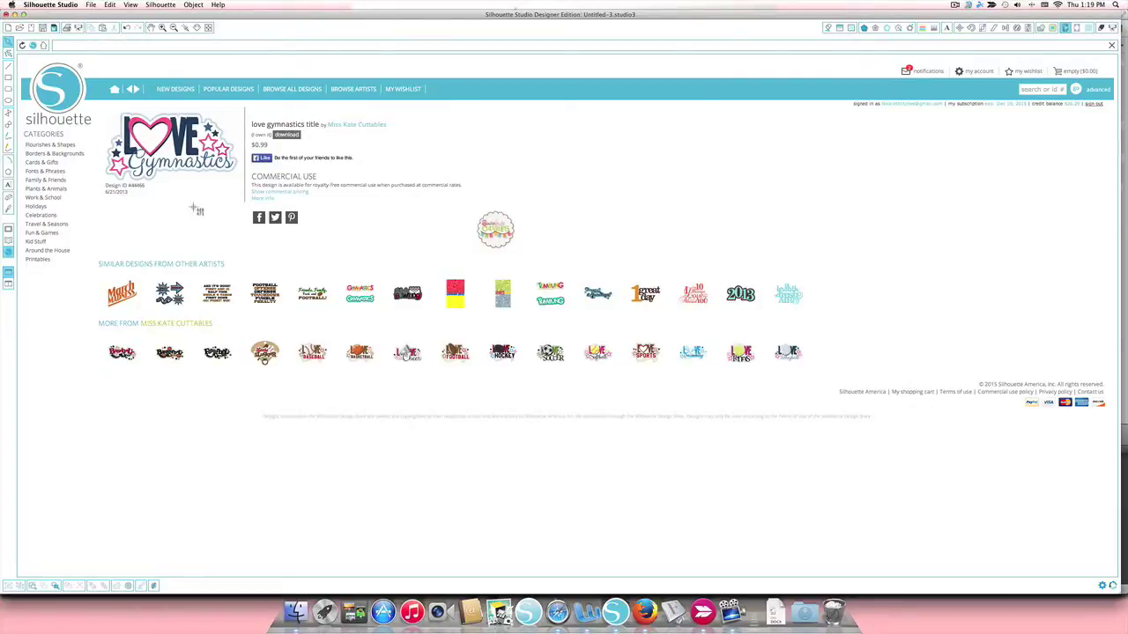
# Capture a screenshot of the "love gymnastics title" preview in the design store and return to the design page.
pyautogui.moveTo(101, 110)
pyautogui.mouseDown()
pyautogui.moveTo(213, 195)
pyautogui.moveTo(247, 206)
pyautogui.mouseUp()
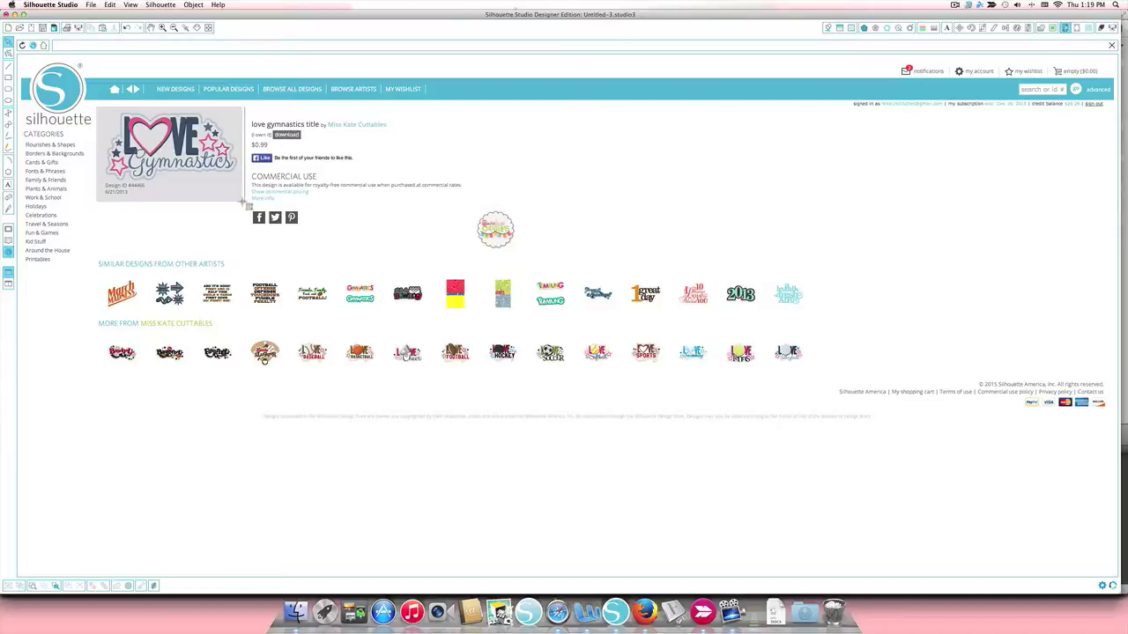
pyautogui.moveTo(248, 205); pyautogui.dragTo(244, 204)
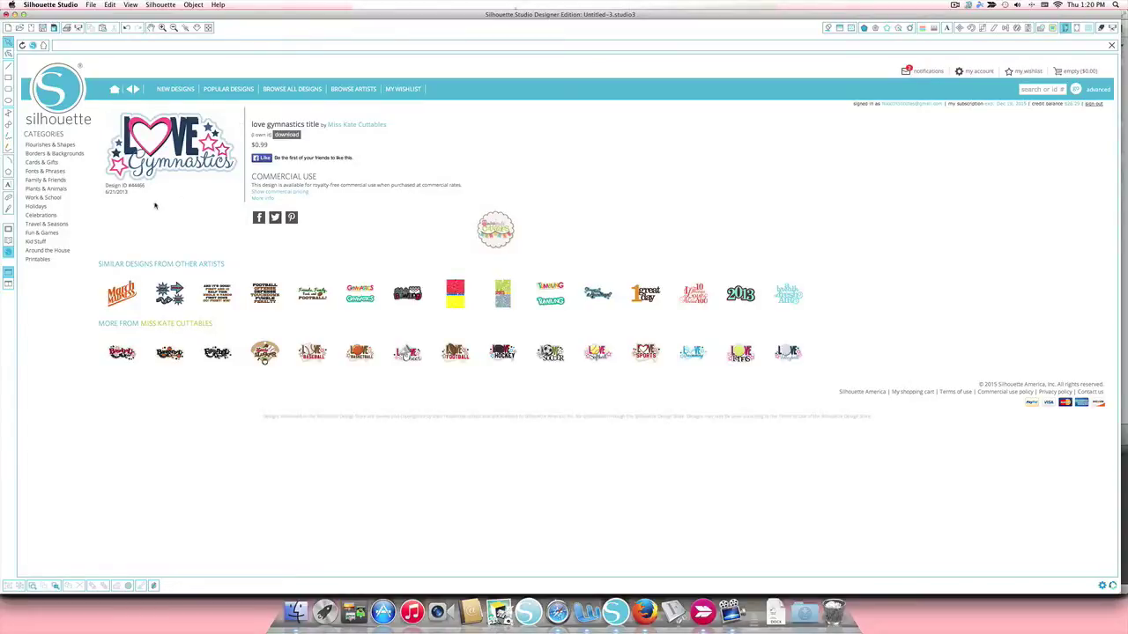
pyautogui.click(8, 229)
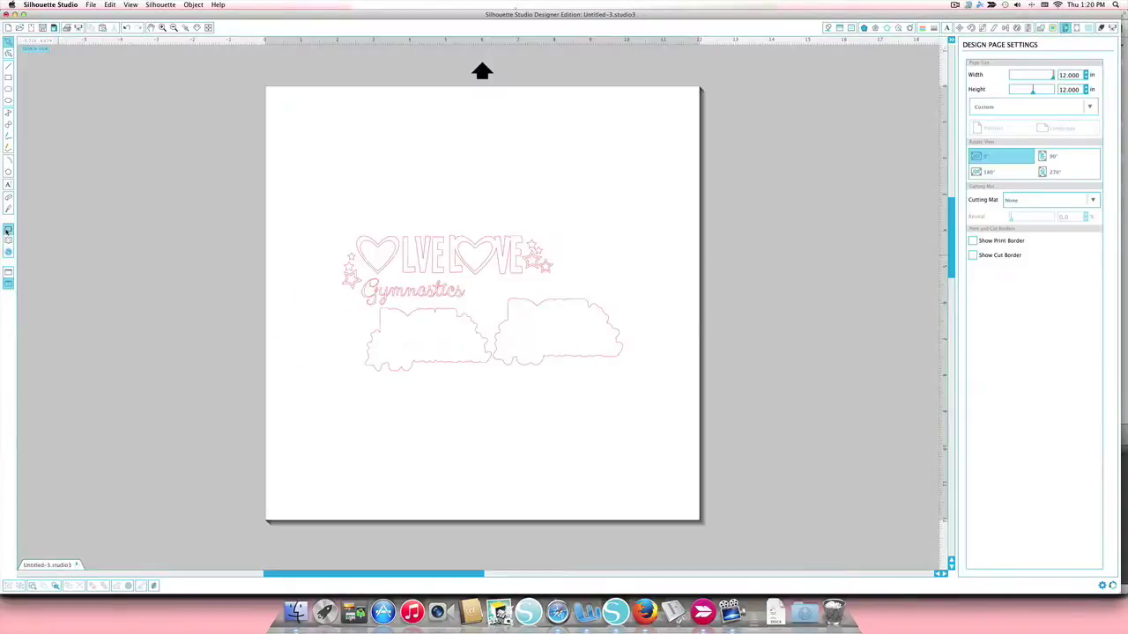
# Merge the image "Screen Shot 2015-06-04 at 1.14.32 PM" showing the Love Gymnastics preview into the open design.
pyautogui.click(91, 5)
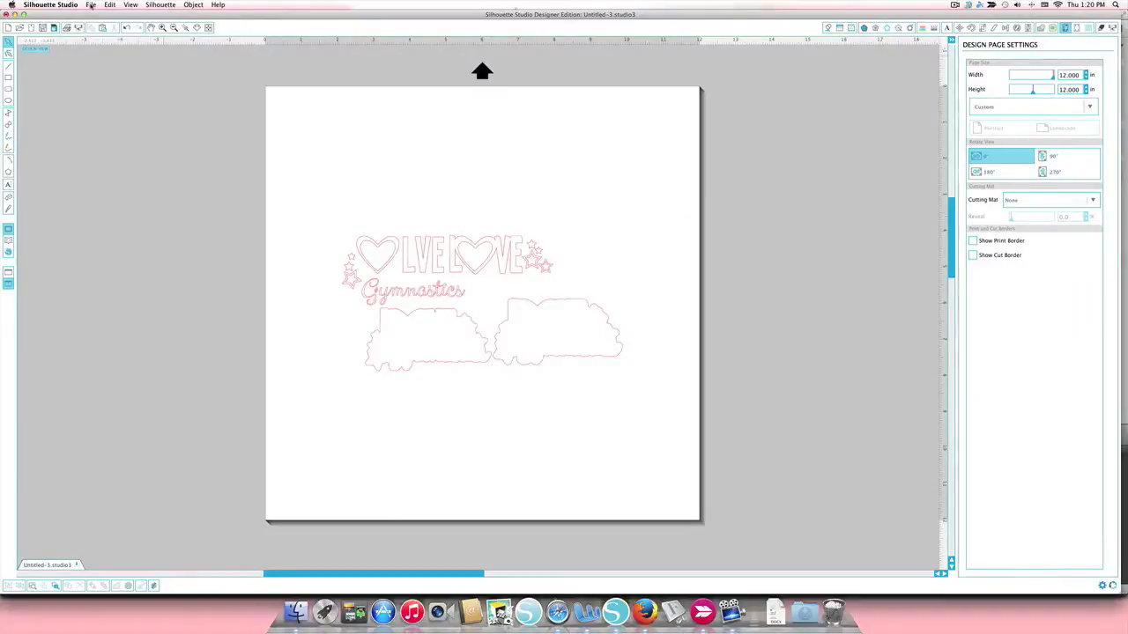
pyautogui.click(103, 48)
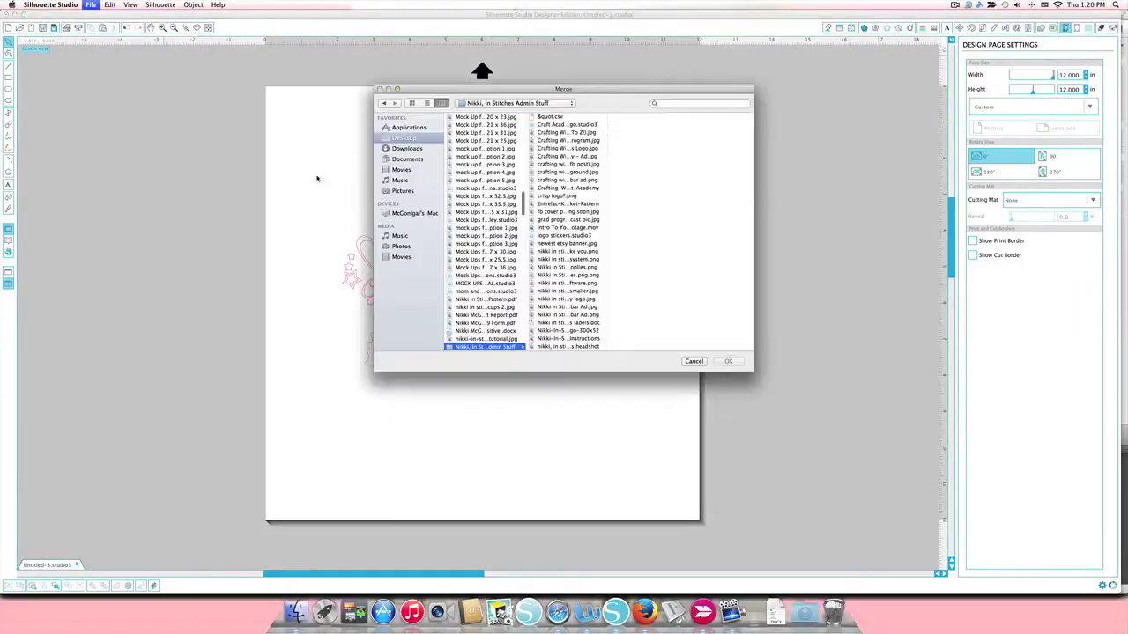
pyautogui.scroll(-15, 493, 247)
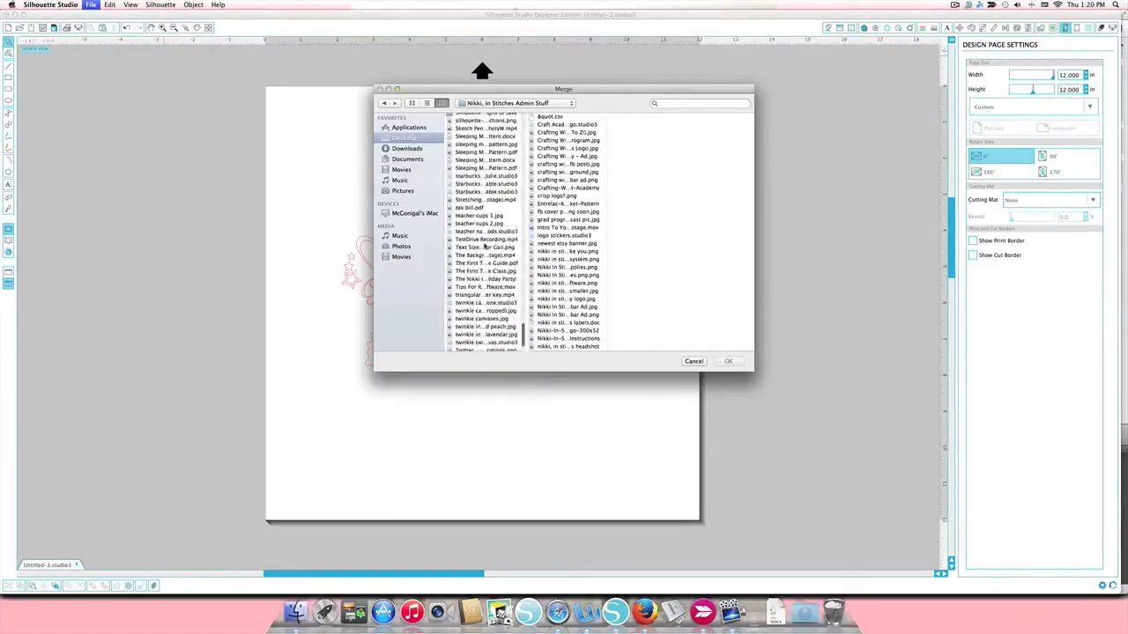
pyautogui.scroll(4, 484, 244)
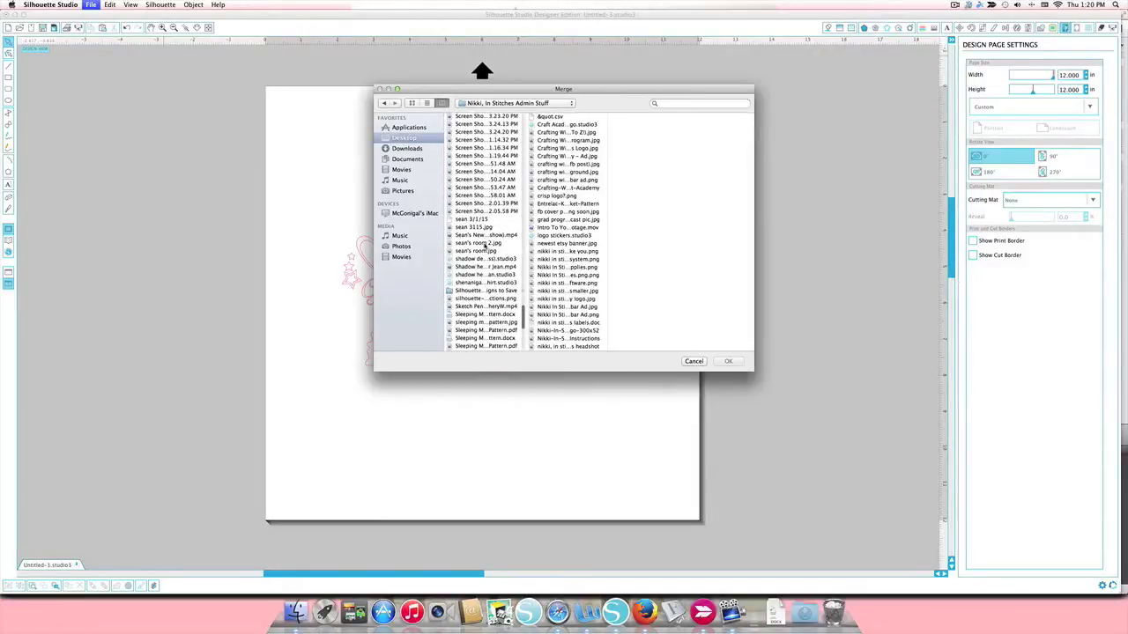
pyautogui.click(498, 141)
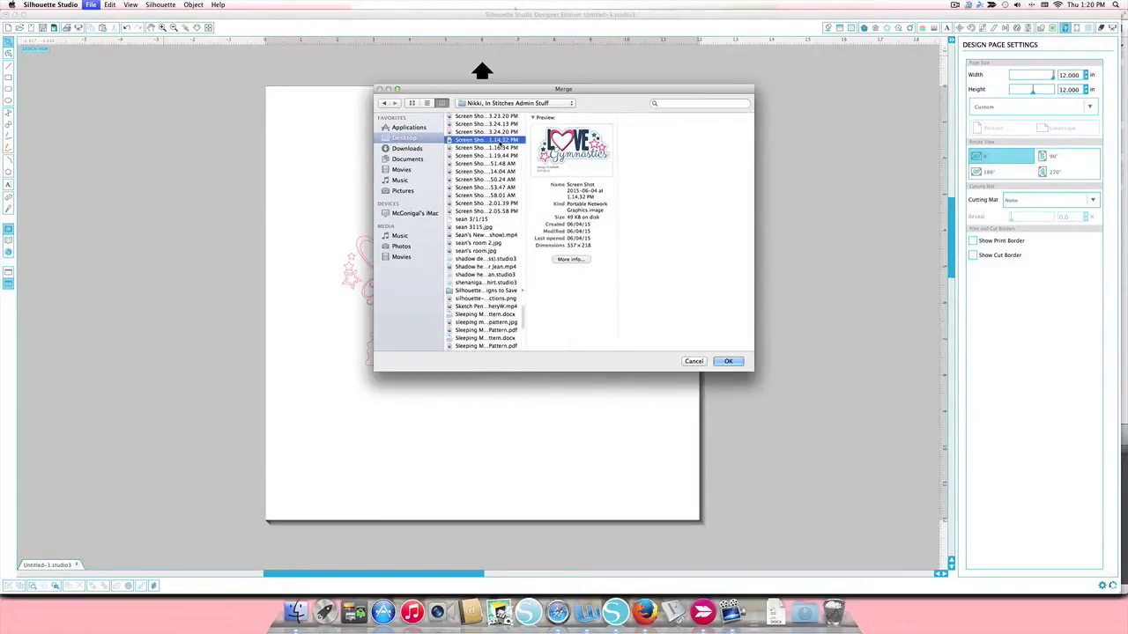
pyautogui.click(727, 362)
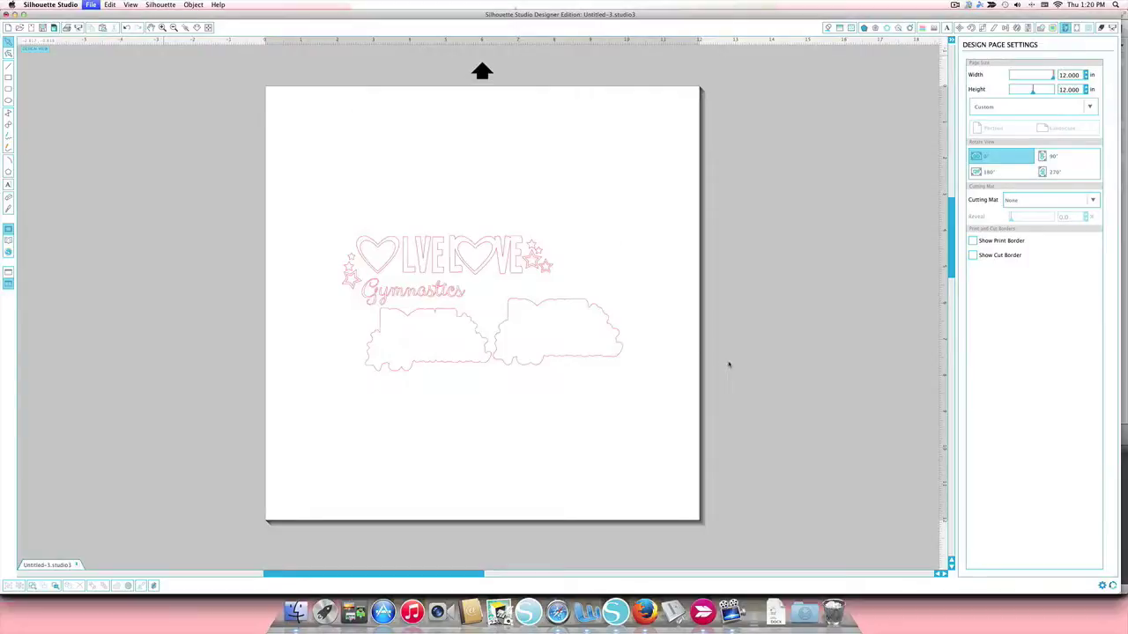
# Place the merged reference image off the page beside the design and enlarge it to about 5 in wide.
pyautogui.moveTo(291, 99); pyautogui.dragTo(112, 107)
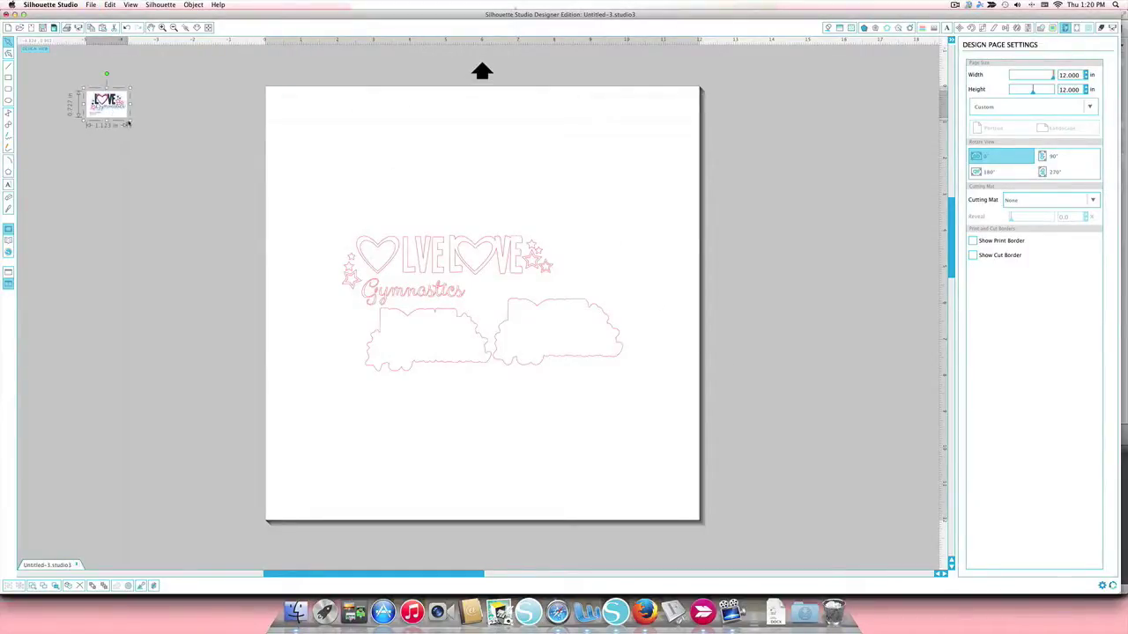
pyautogui.moveTo(127, 116); pyautogui.dragTo(266, 217)
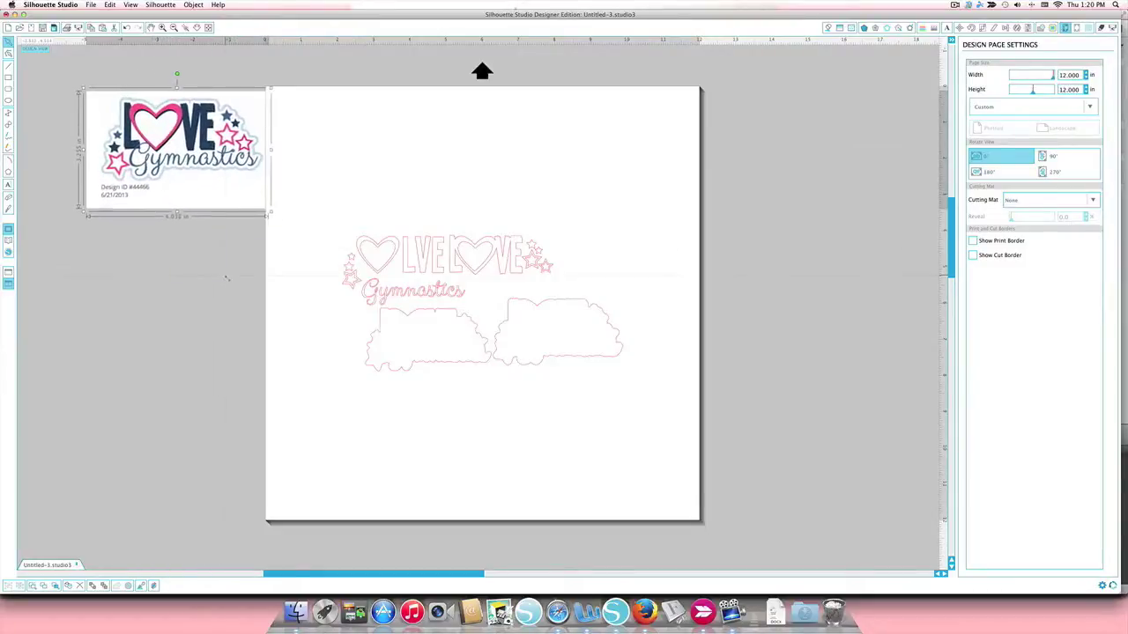
pyautogui.moveTo(203, 151); pyautogui.dragTo(178, 173)
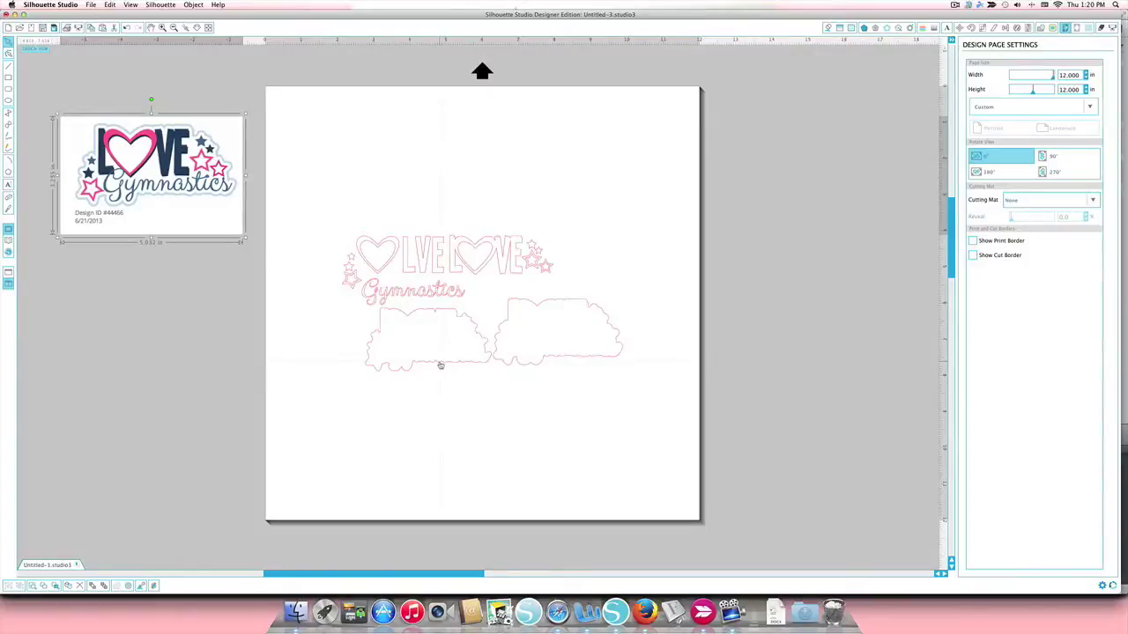
# Ungroup the Love Gymnastics design into its separate pieces.
pyautogui.click(484, 362)
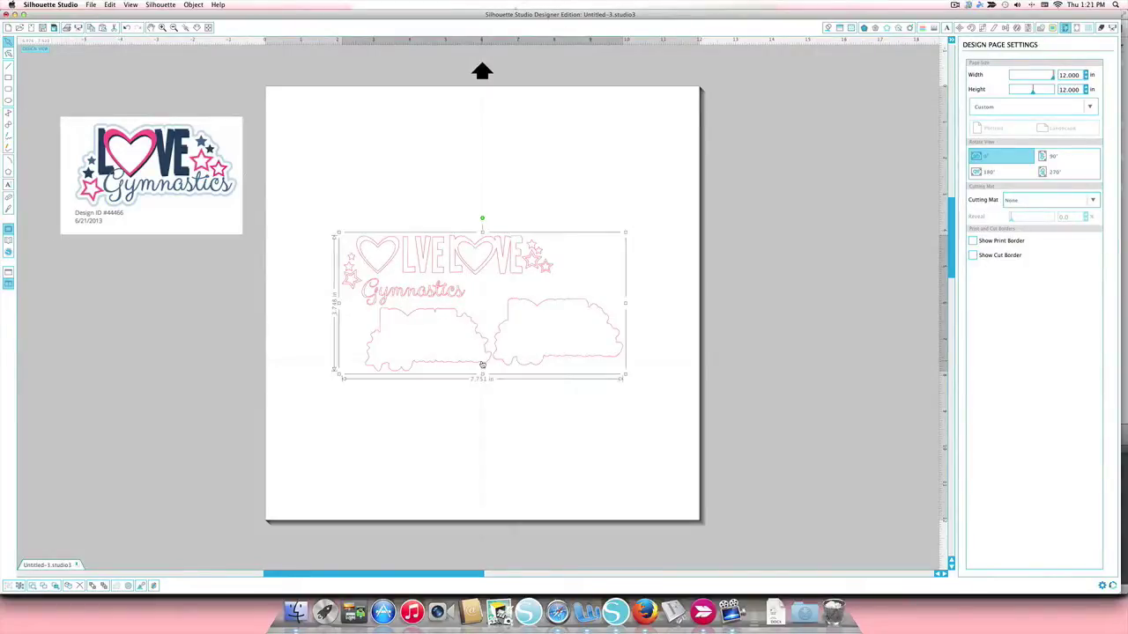
pyautogui.click(23, 586)
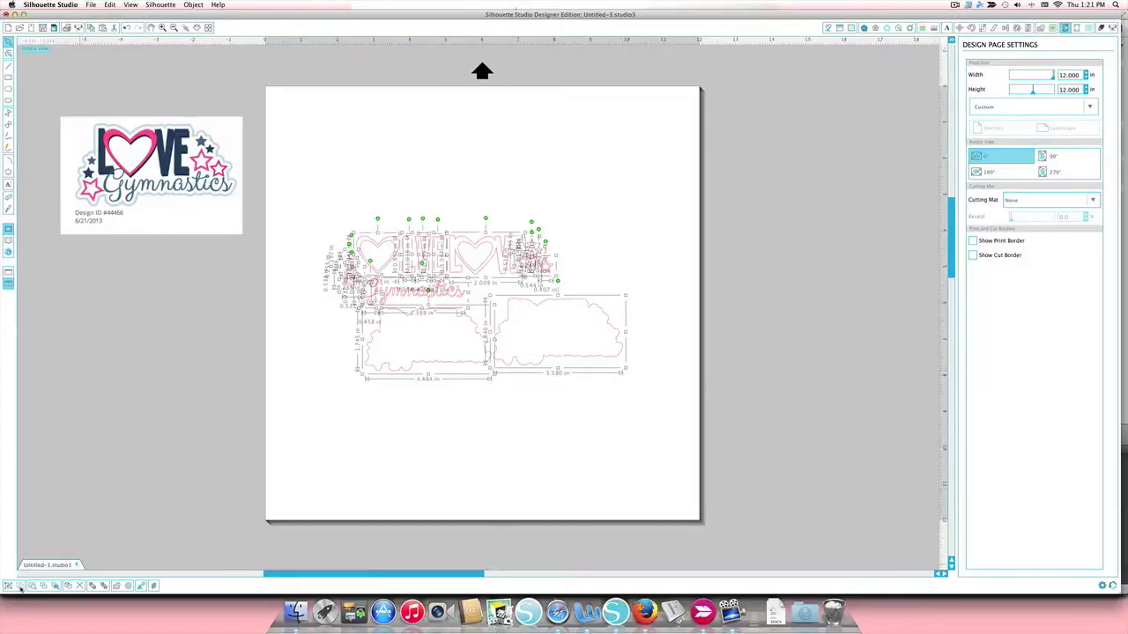
pyautogui.click(400, 427)
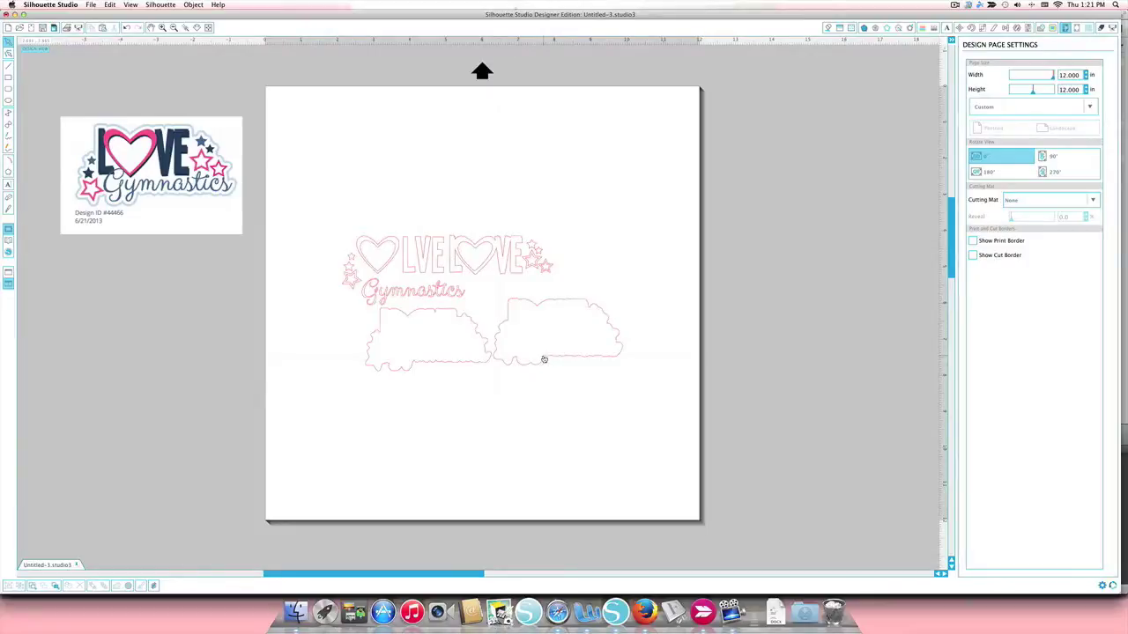
# Align the two large background outlines to each other by Center-Middle.
pyautogui.click(478, 365)
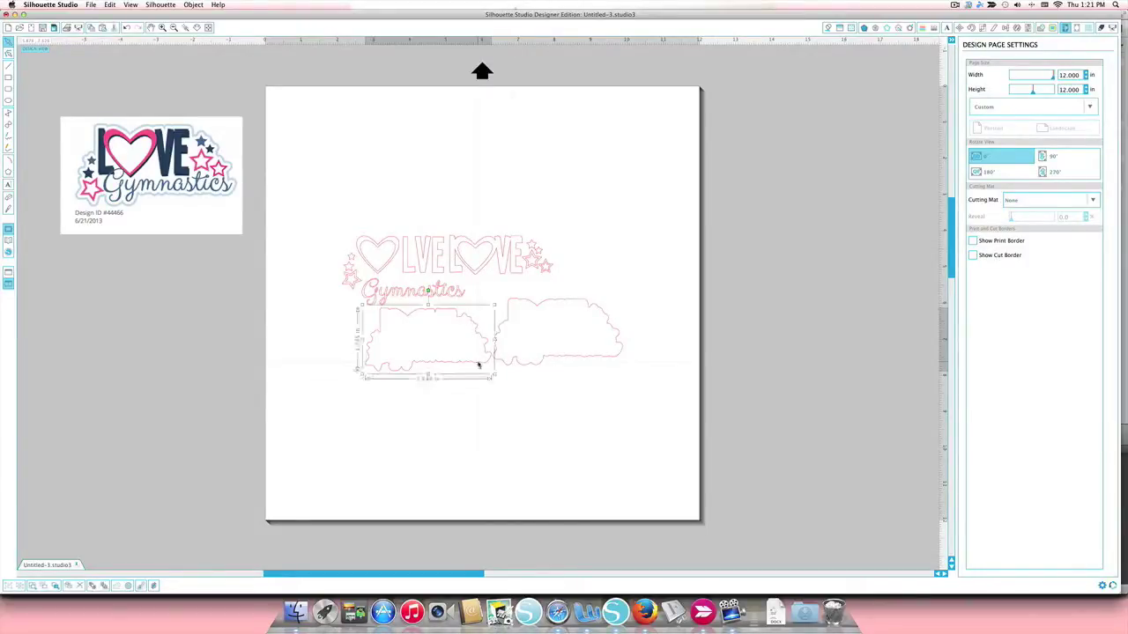
pyautogui.keyDown('shift'); pyautogui.click(537, 366); pyautogui.keyUp('shift')
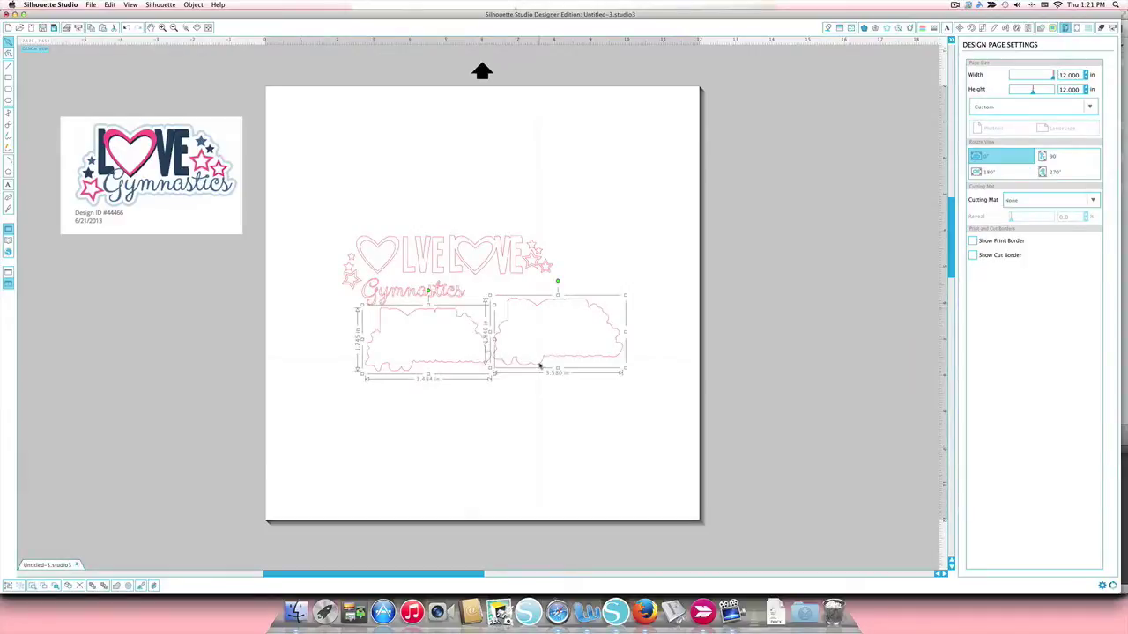
pyautogui.click(193, 6)
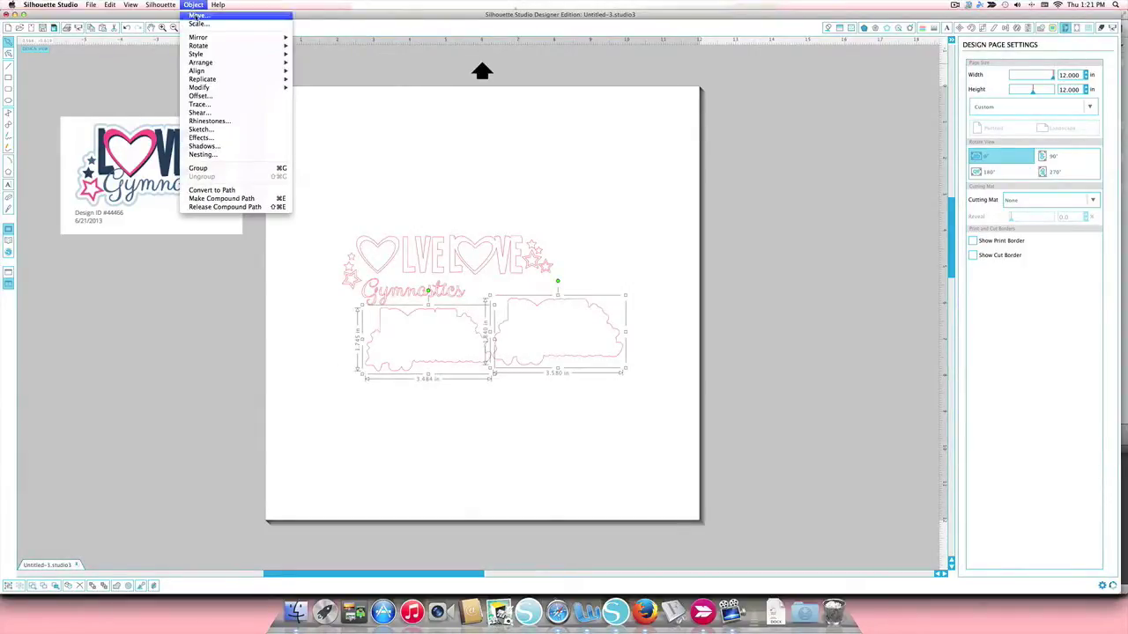
pyautogui.moveTo(203, 71)
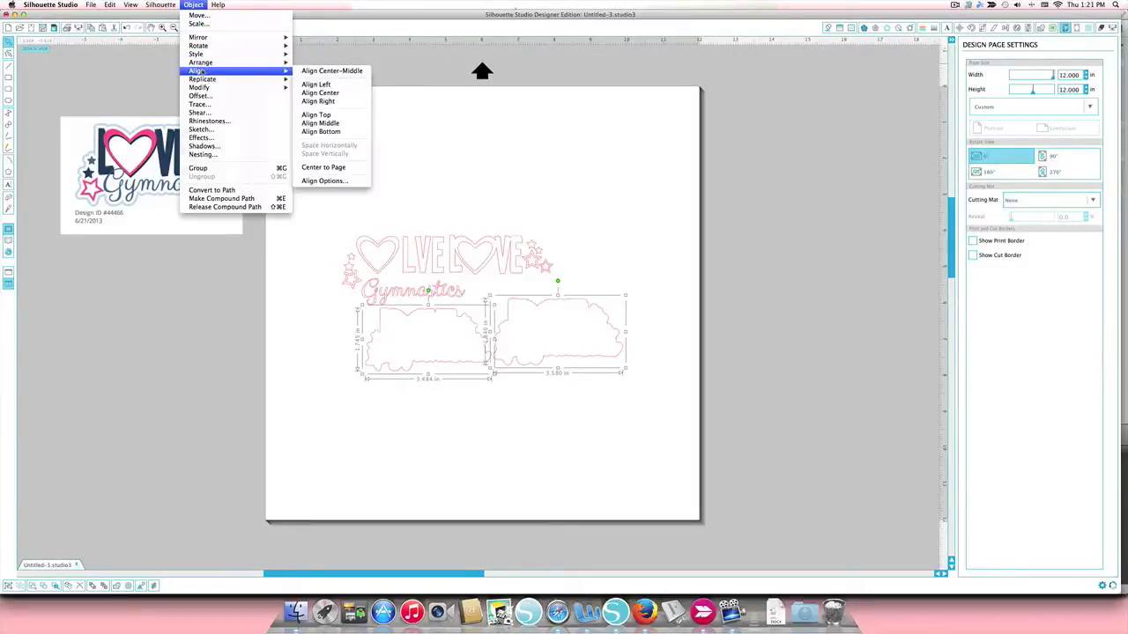
pyautogui.click(333, 72)
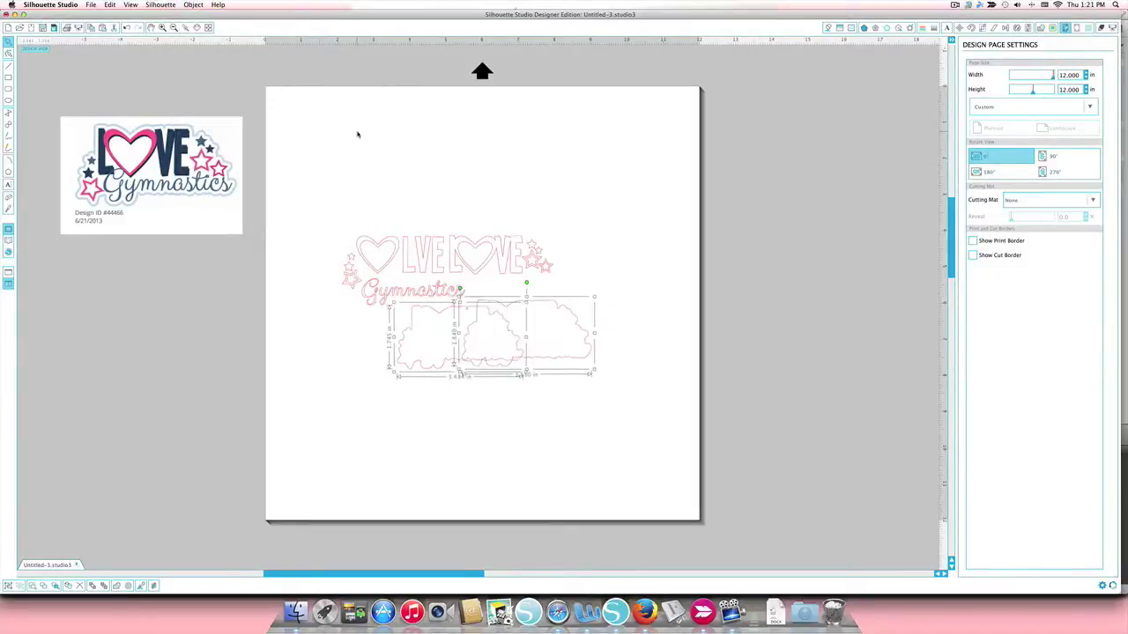
# Move the two background outlines together down to an empty area below the Gymnastics word.
pyautogui.click(582, 375)
pyautogui.click(526, 342)
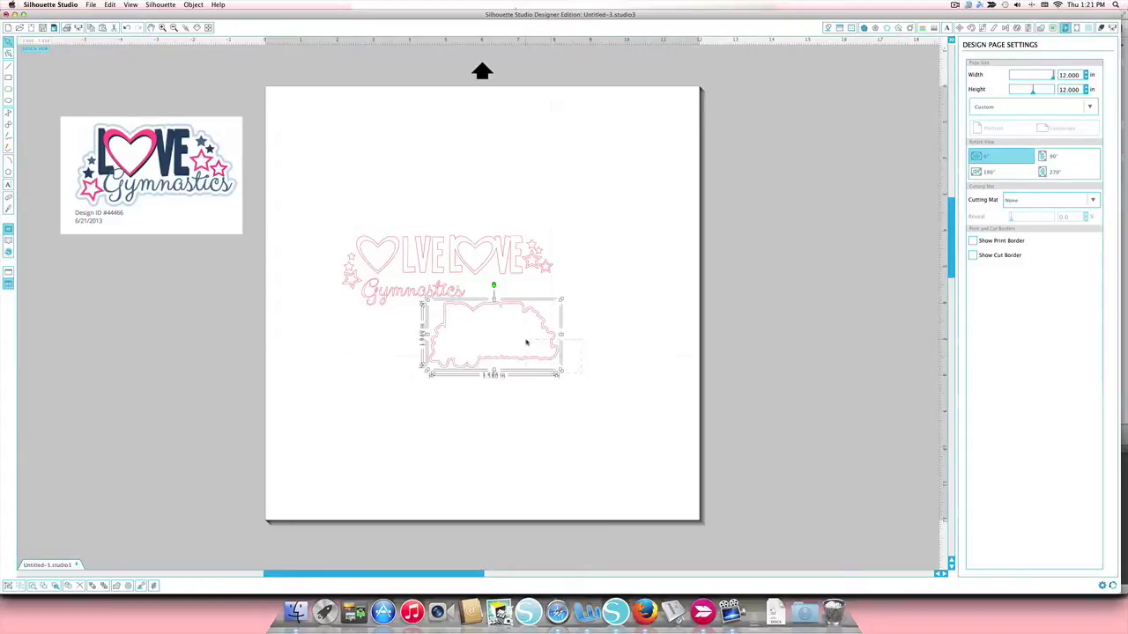
pyautogui.moveTo(516, 360); pyautogui.dragTo(512, 408)
pyautogui.click(614, 415)
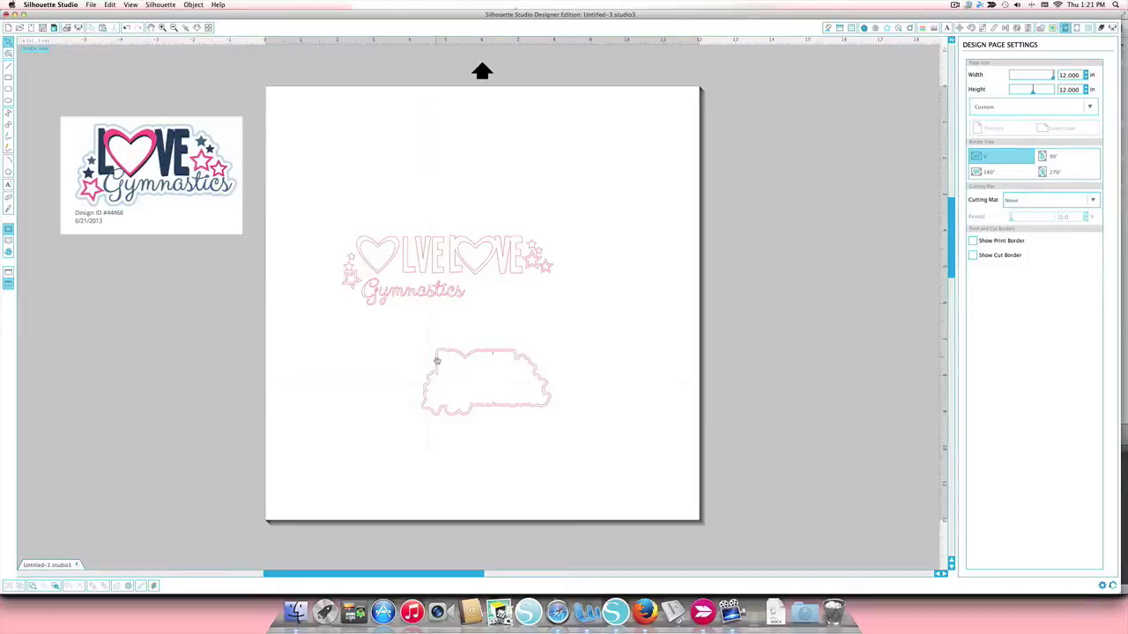
# Try a light blue fill on the outer background outline alone and reset it to transparent.
pyautogui.click(508, 352)
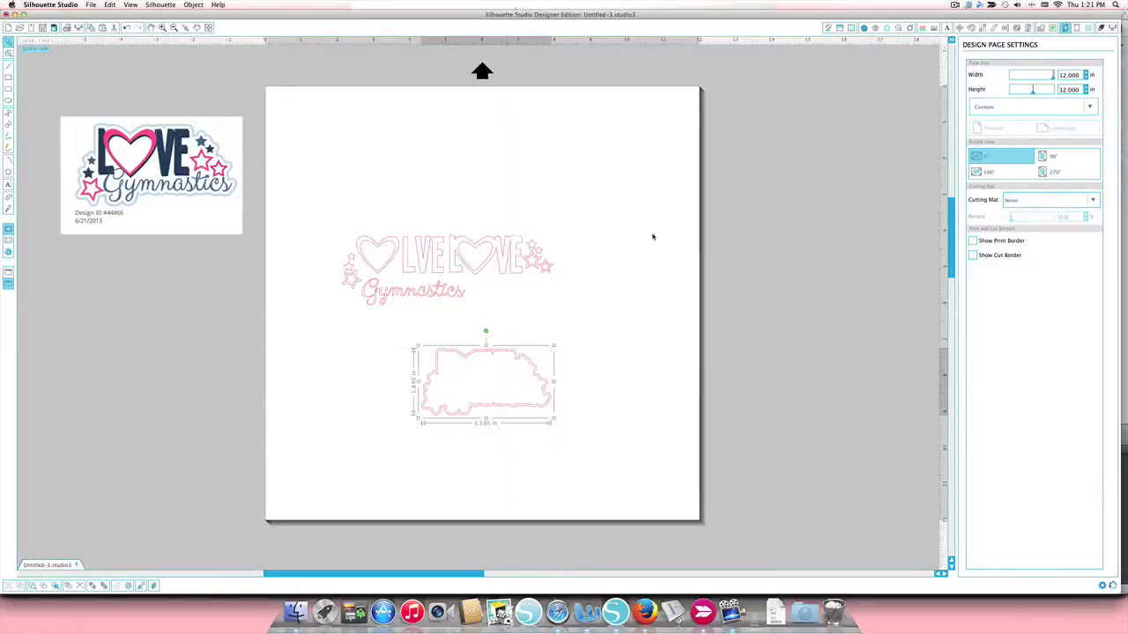
pyautogui.click(828, 27)
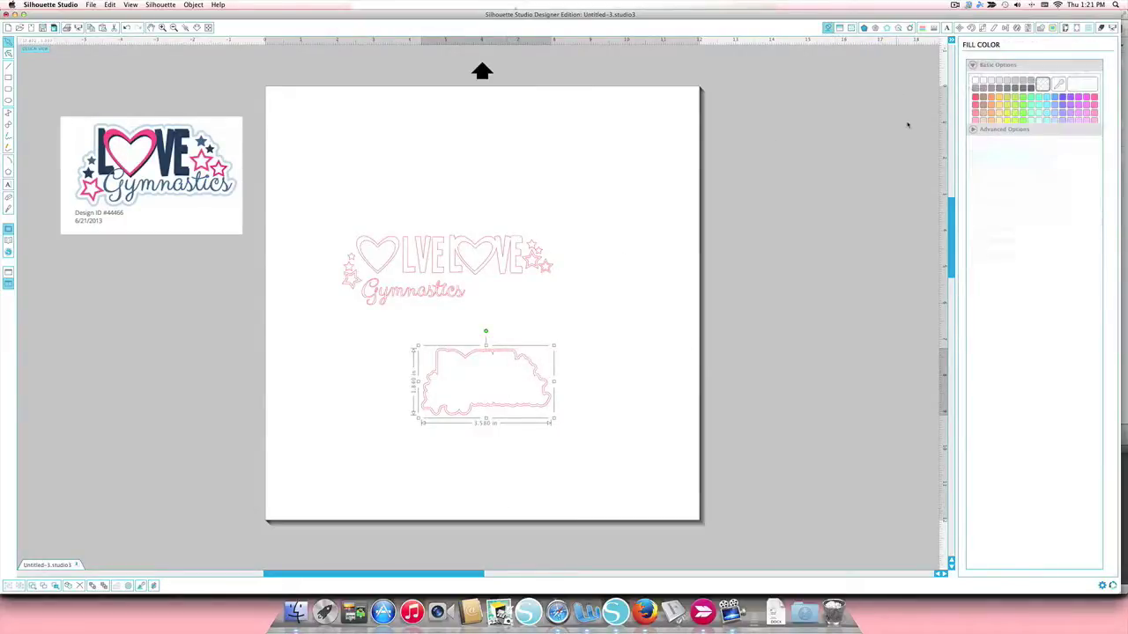
pyautogui.click(1053, 123)
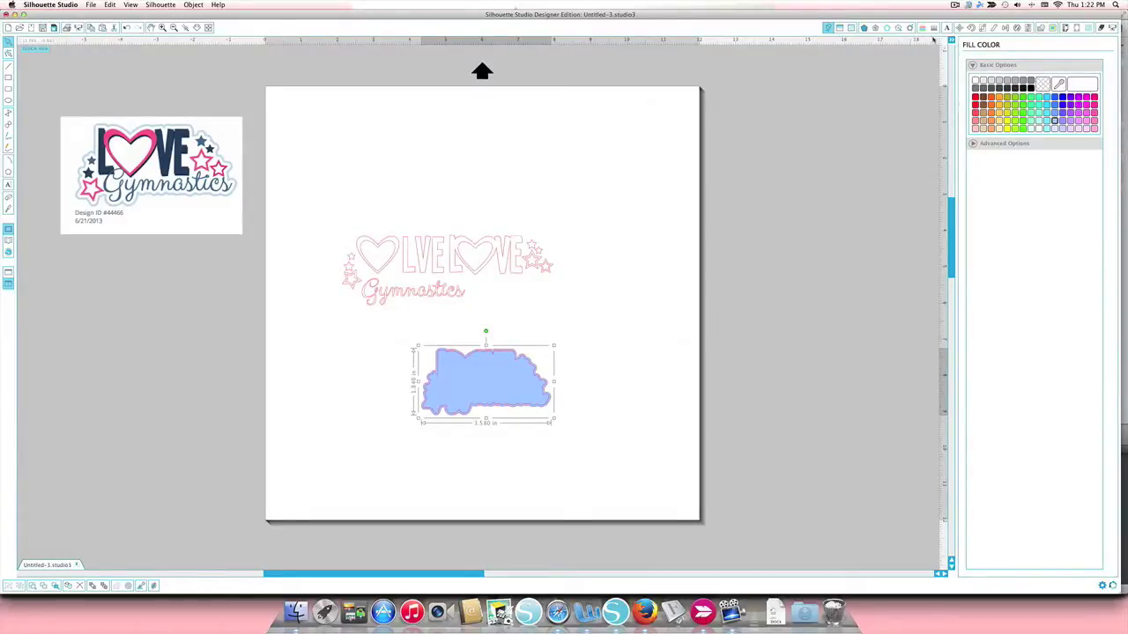
pyautogui.click(1044, 84)
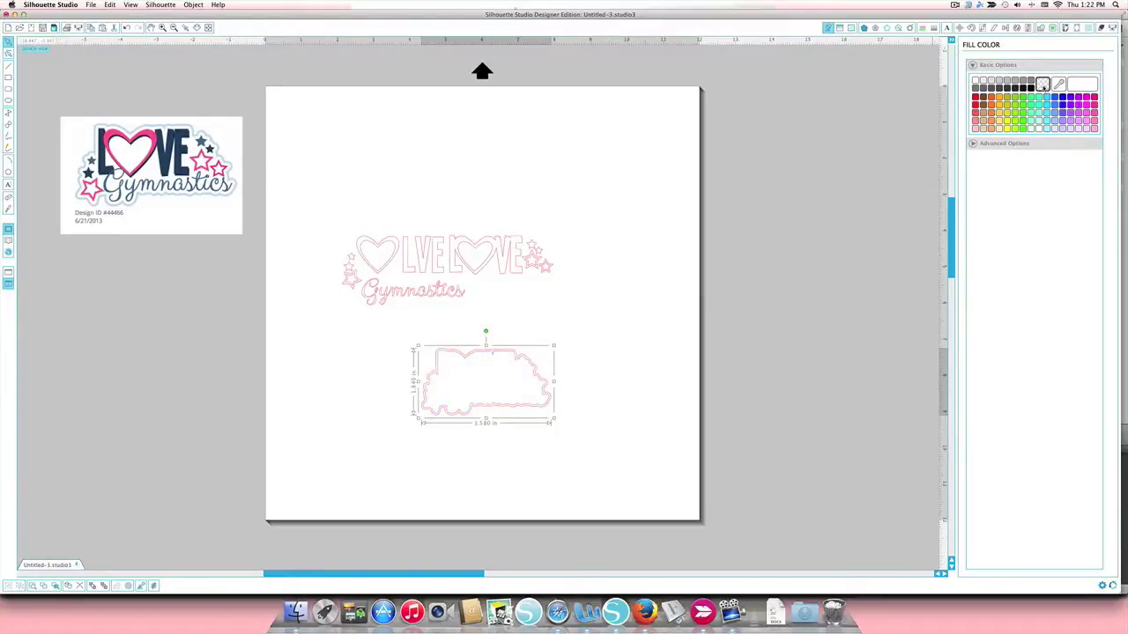
# Combine the two stacked background outlines into a compound path.
pyautogui.click(387, 341)
pyautogui.click(429, 375)
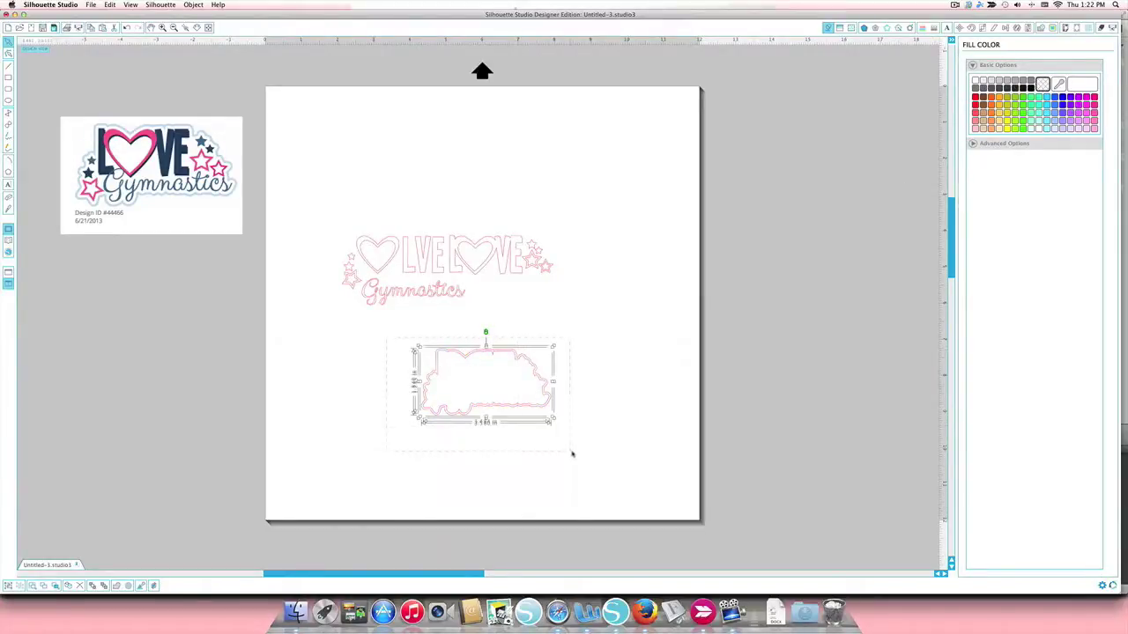
pyautogui.click(194, 4)
pyautogui.click(220, 198)
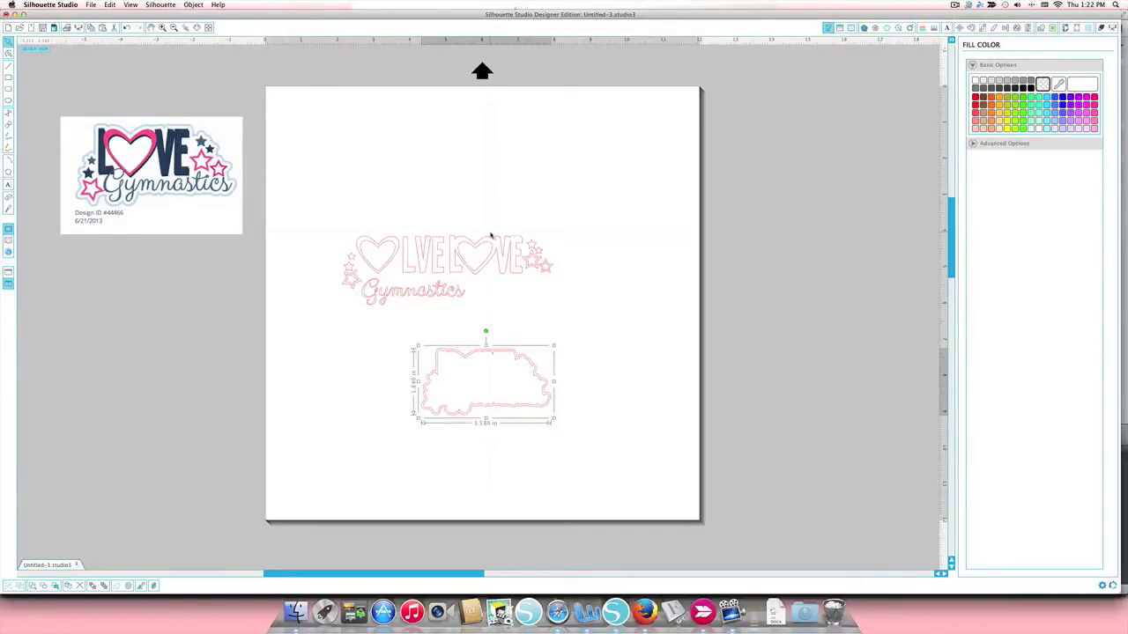
# Fill the compound background outline with the pale blue border color sampled from the reference image.
pyautogui.click(1054, 124)
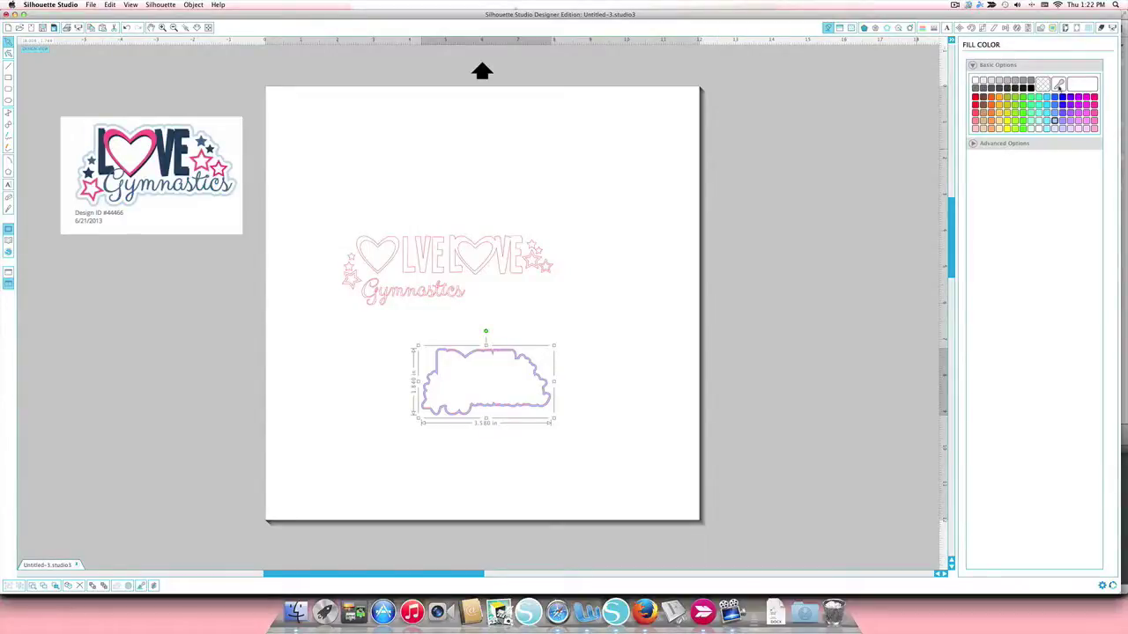
pyautogui.click(1058, 84)
pyautogui.click(235, 188)
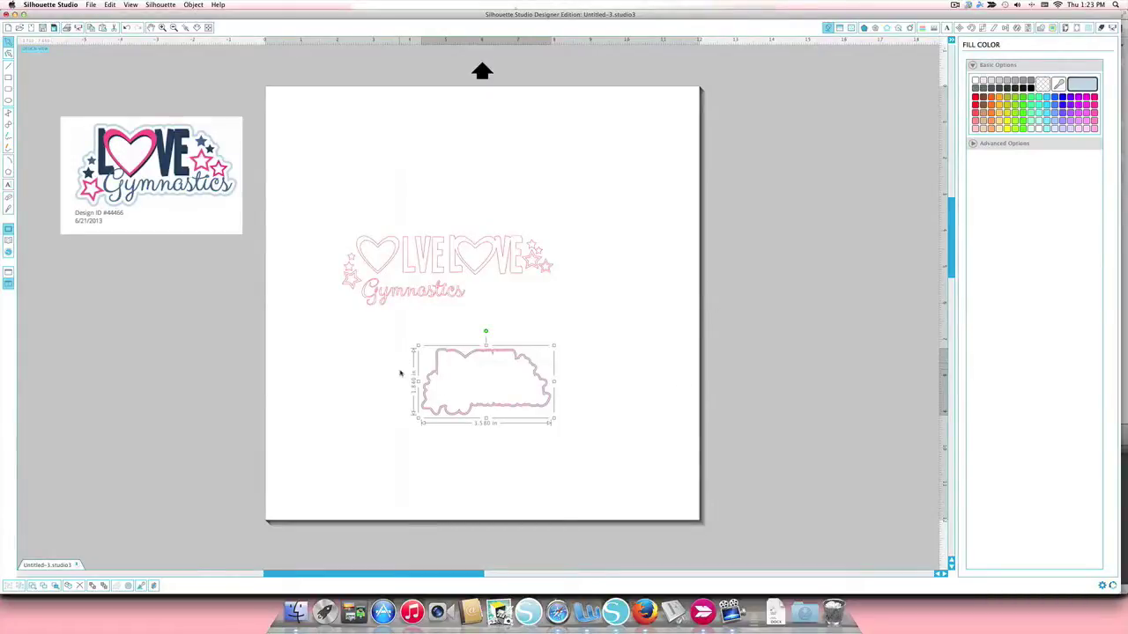
# Group the pieces of the word Gymnastics and fill them with the dark blue lettering color sampled from the reference image.
pyautogui.click(384, 306)
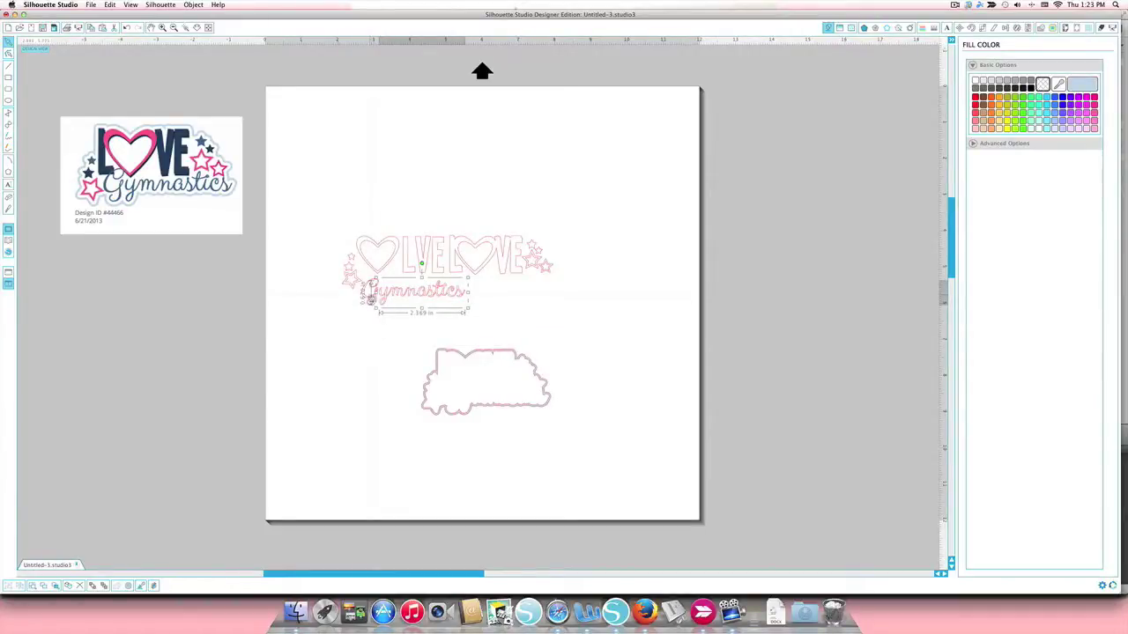
pyautogui.click(491, 307)
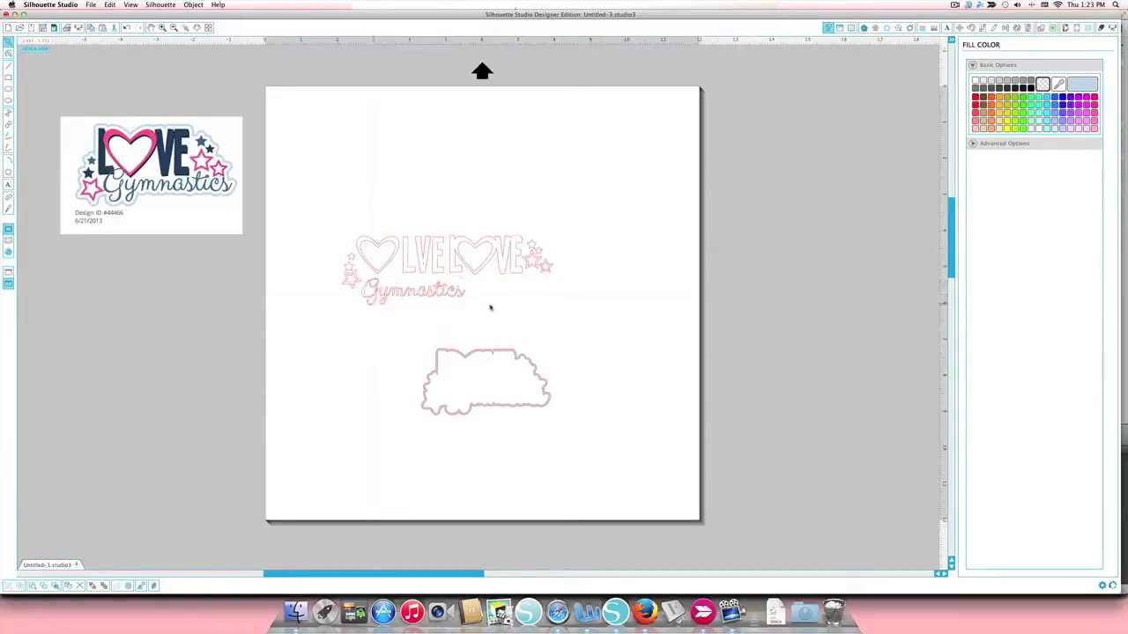
pyautogui.click(383, 301)
pyautogui.click(370, 299)
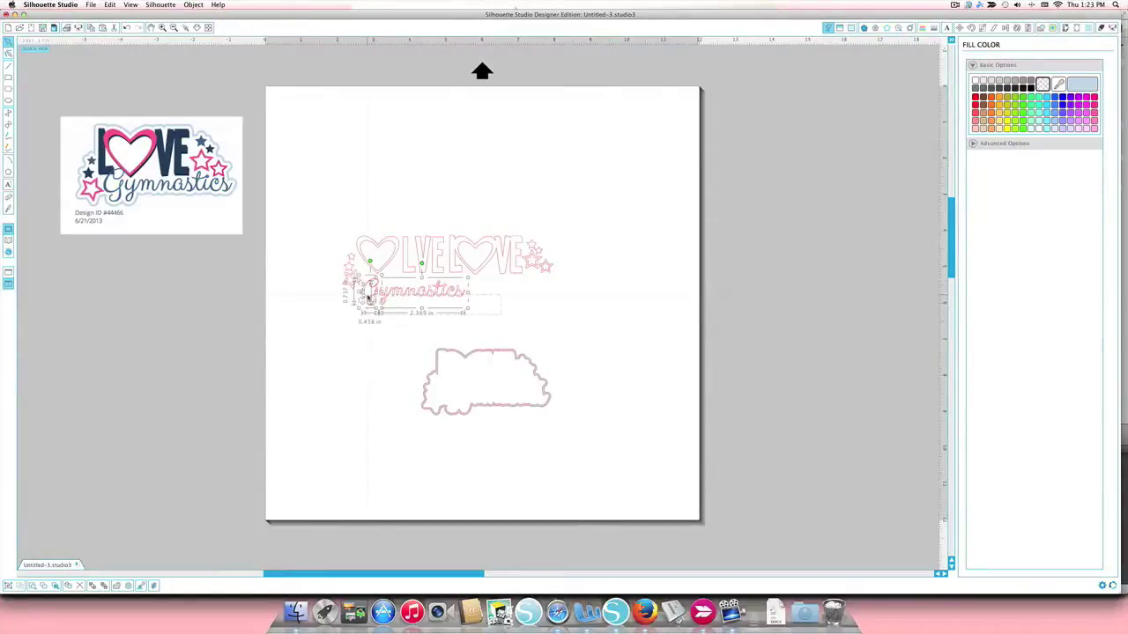
pyautogui.click(7, 586)
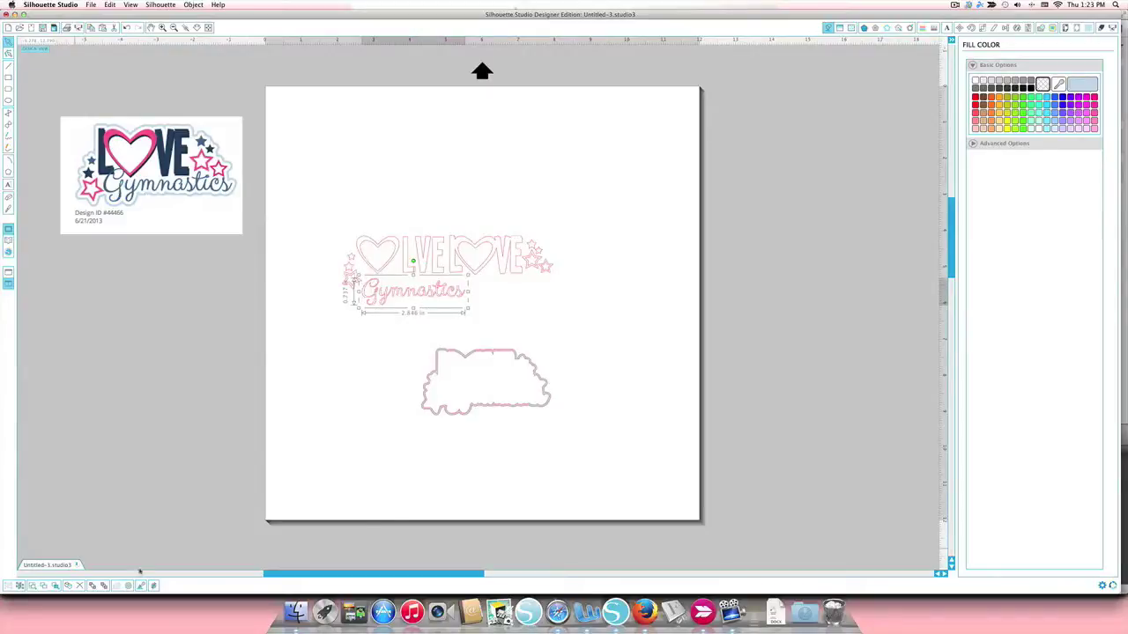
pyautogui.moveTo(1057, 85); pyautogui.dragTo(236, 194)
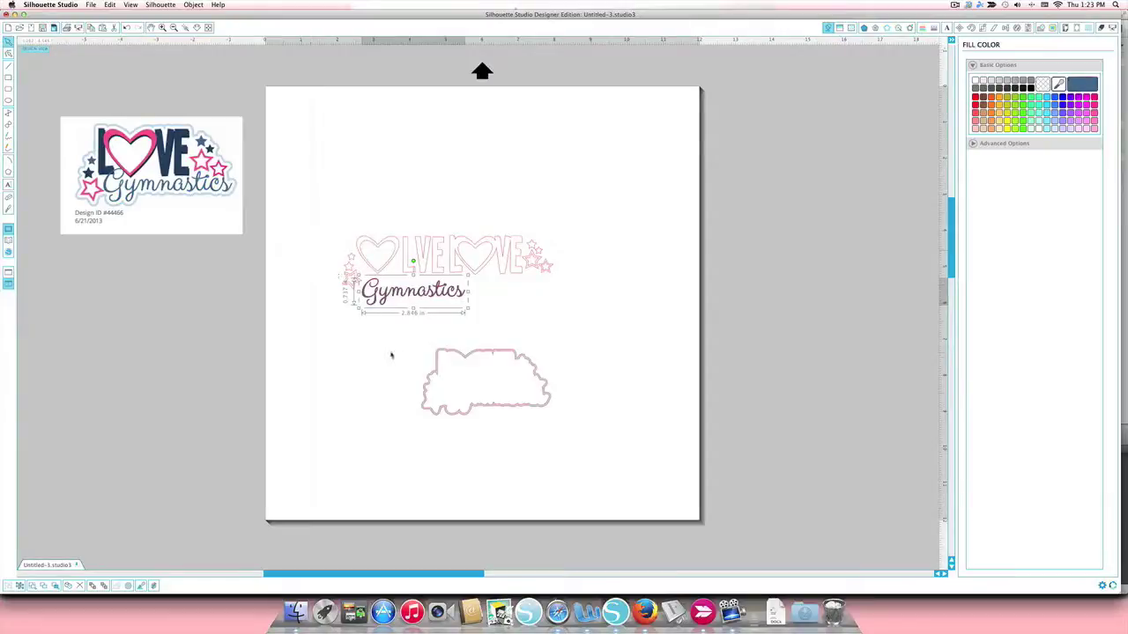
# Place the word Gymnastics and the joined LOVE backing piece inside the background outline, and fill the LOVE backing with black.
pyautogui.moveTo(435, 297); pyautogui.dragTo(516, 403)
pyautogui.click(573, 315)
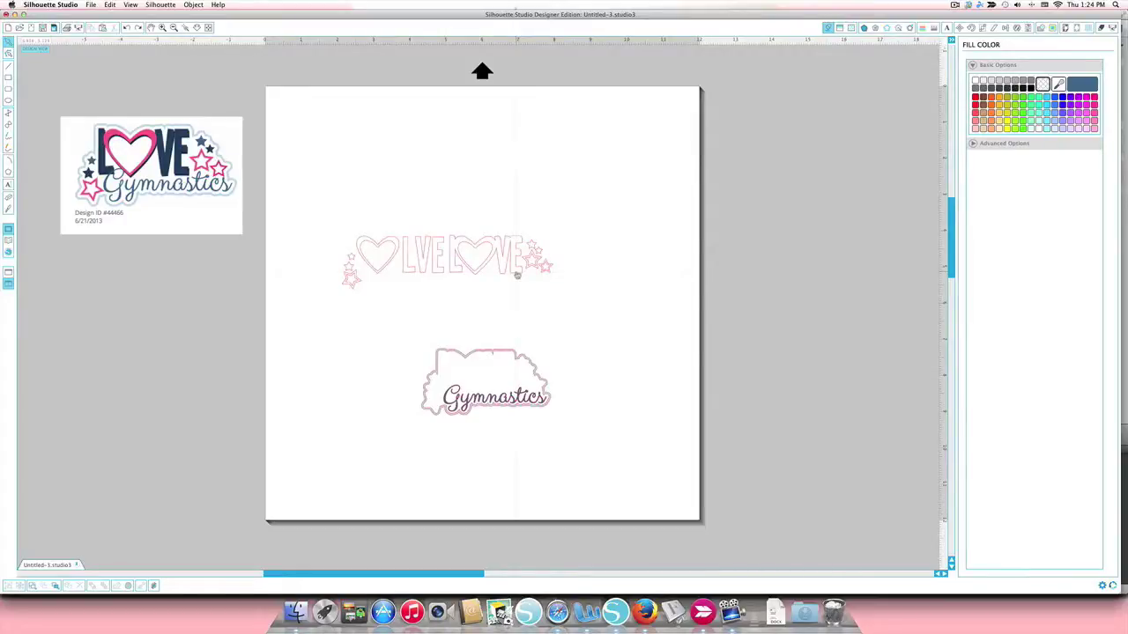
pyautogui.moveTo(518, 275); pyautogui.dragTo(507, 393)
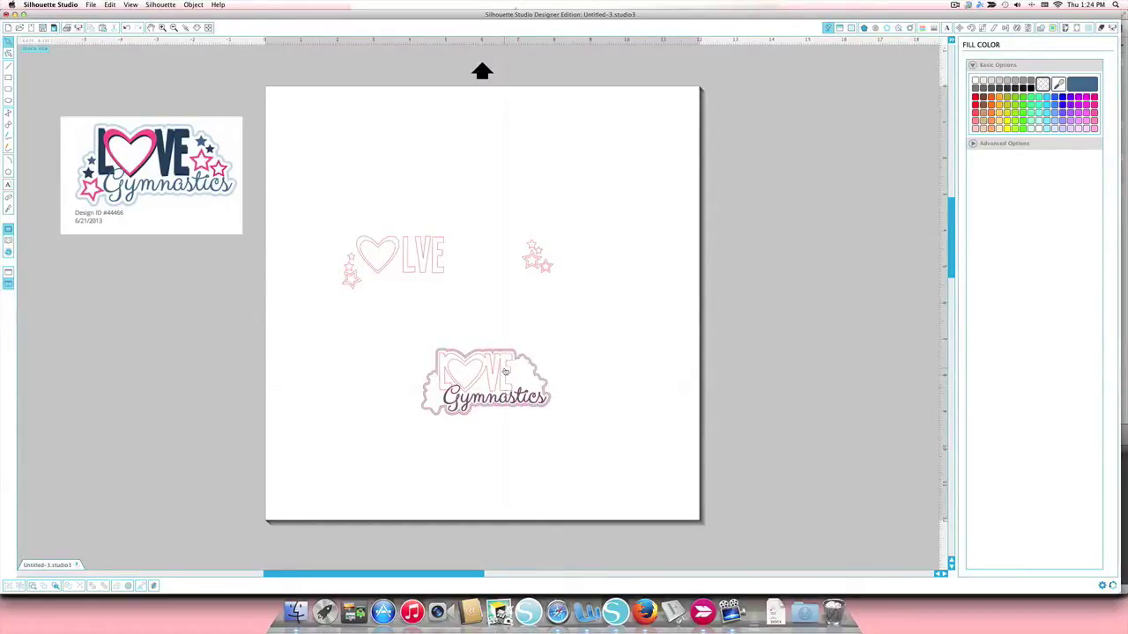
pyautogui.click(505, 372)
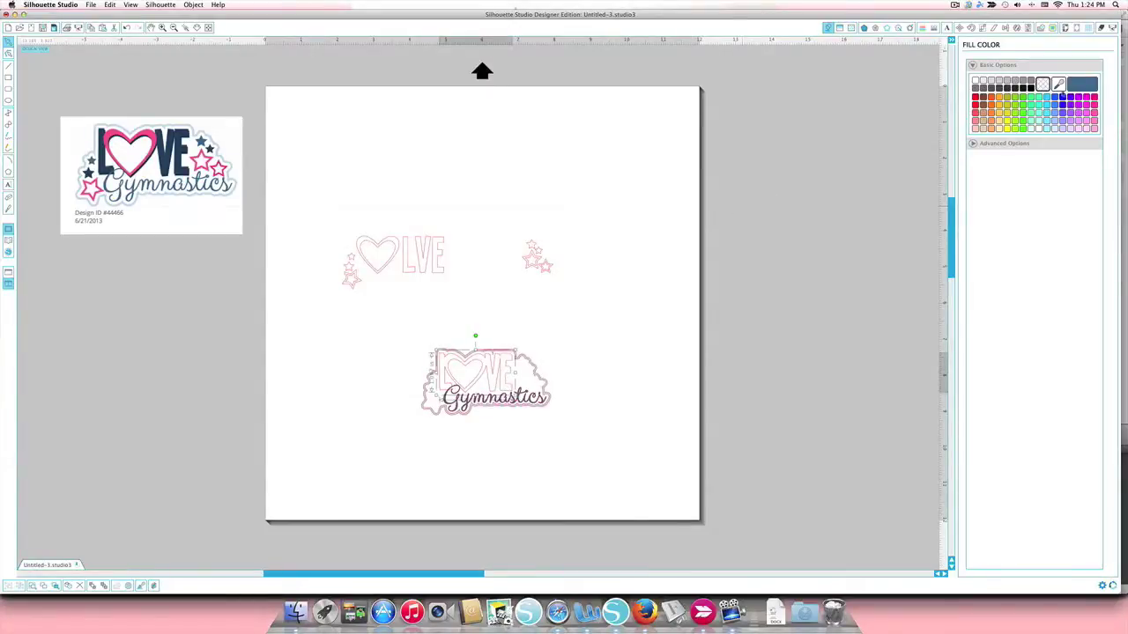
pyautogui.click(1029, 88)
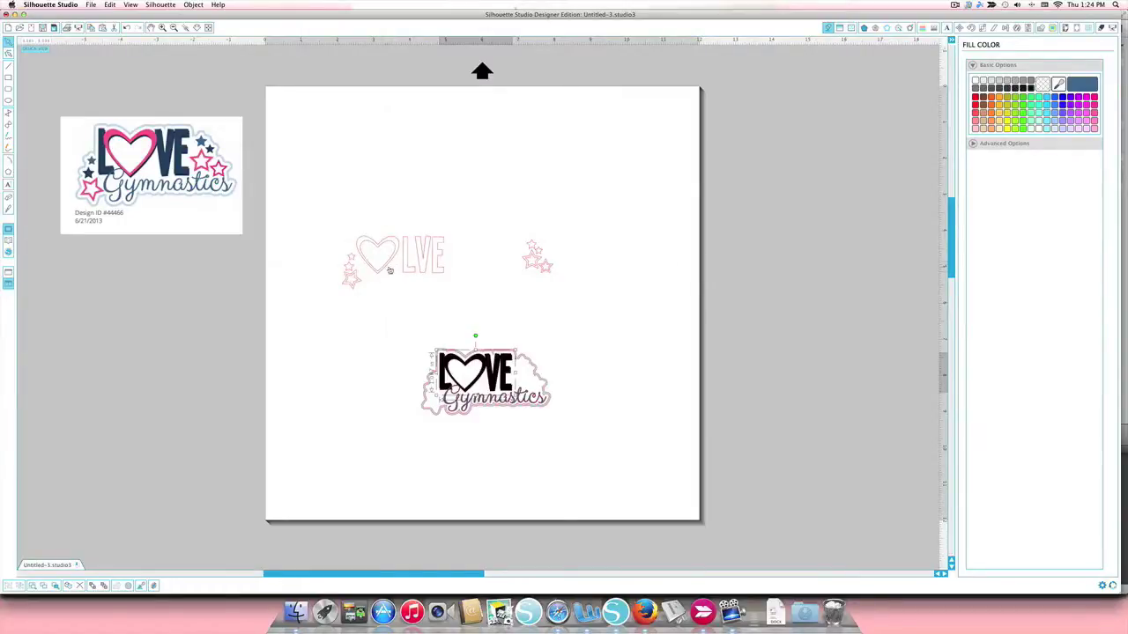
# Fill the separate letters L, V and E with the navy and the separate heart with the pink sampled from the reference image.
pyautogui.scroll(-3, 453, 283)
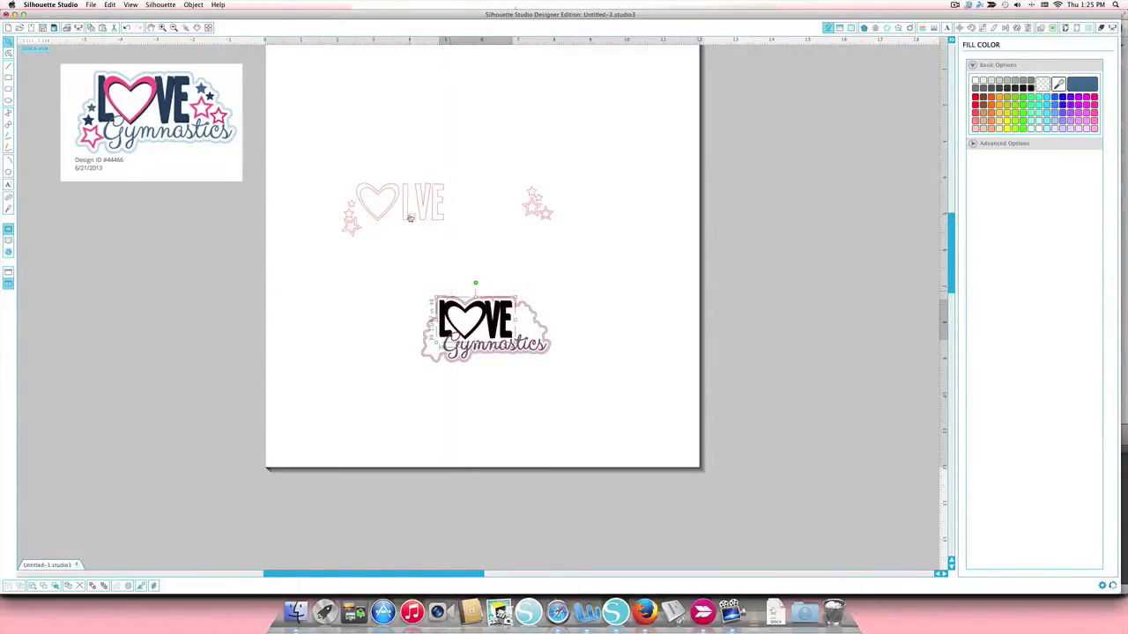
pyautogui.scroll(-1, 417, 222)
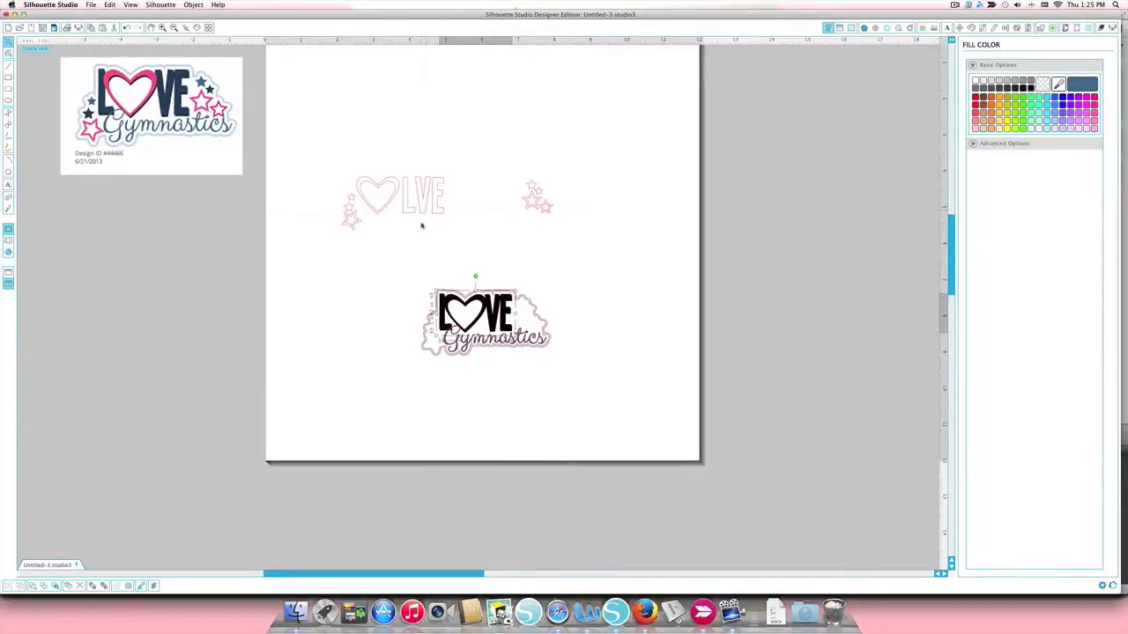
pyautogui.click(421, 194)
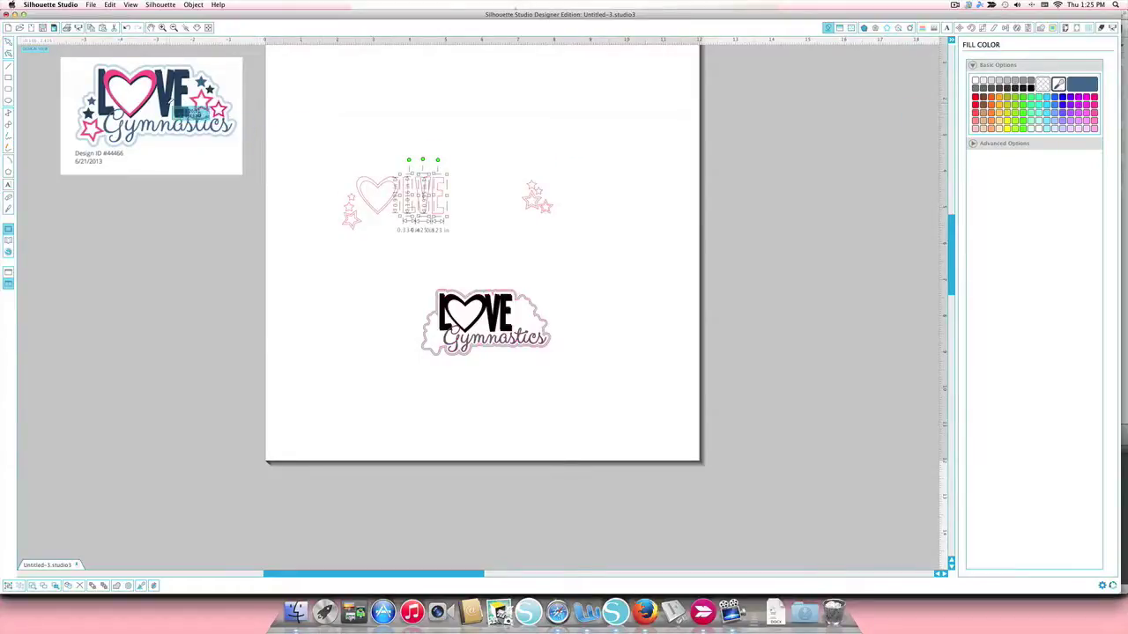
pyautogui.click(166, 104)
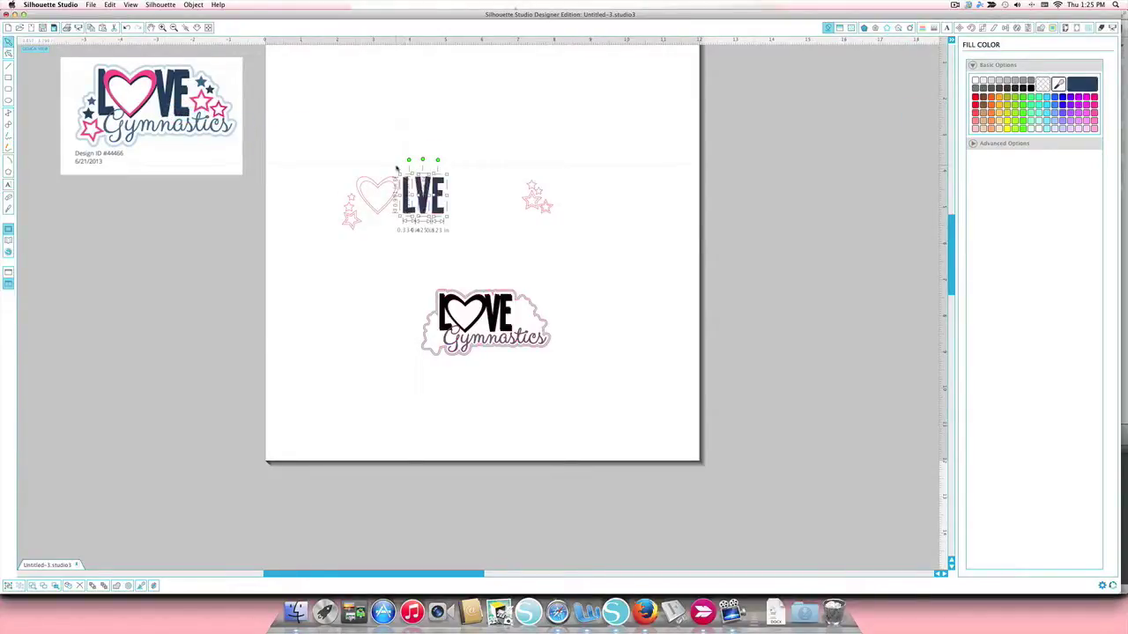
pyautogui.click(380, 185)
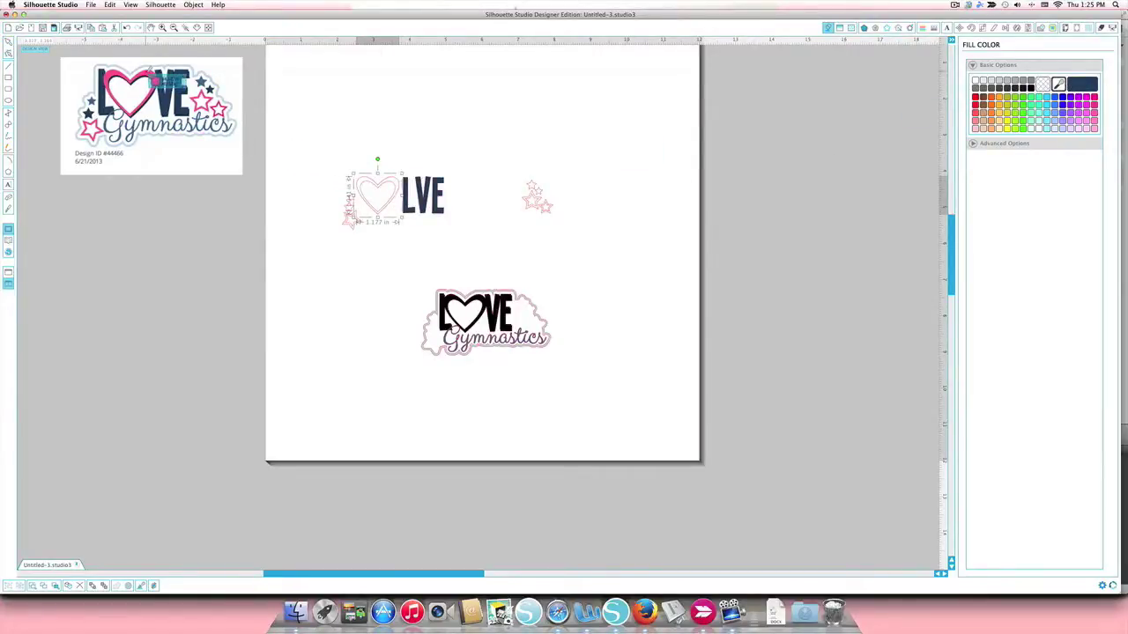
pyautogui.click(152, 79)
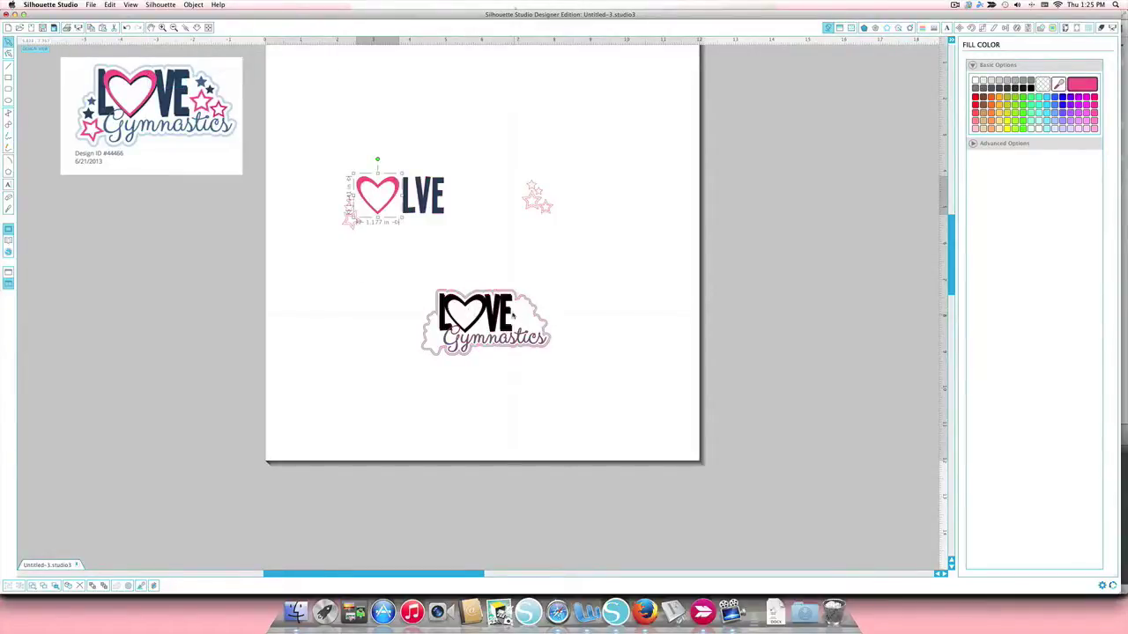
# Move the reference image lower, closer to the assembled title design, for easier color sampling.
pyautogui.moveTo(184, 159); pyautogui.dragTo(204, 281)
pyautogui.click(162, 27)
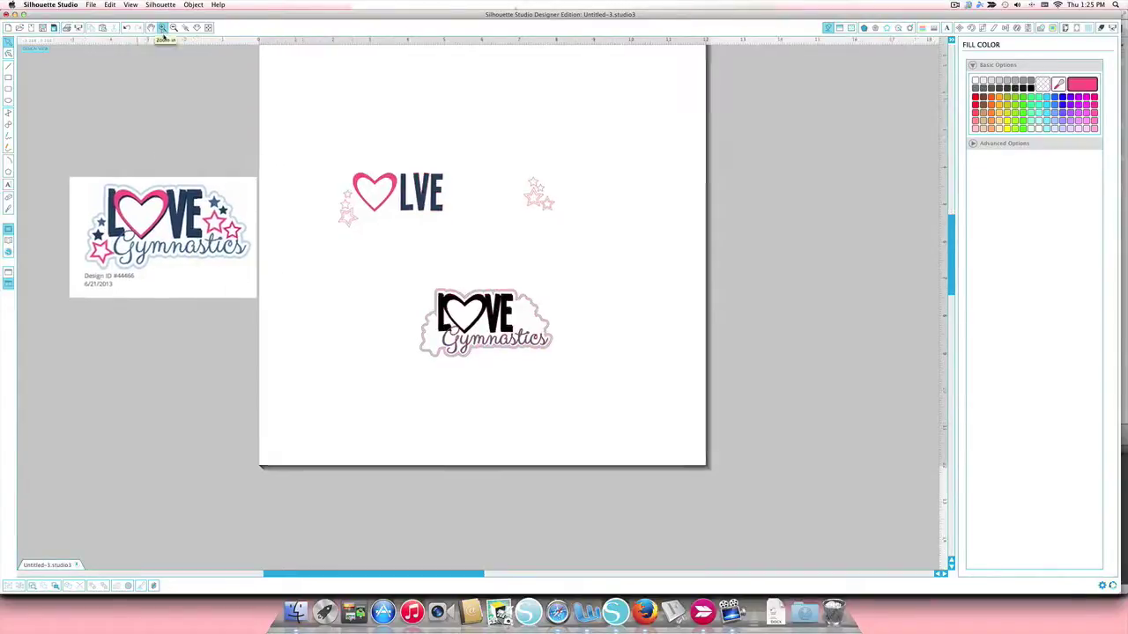
pyautogui.moveTo(125, 298); pyautogui.dragTo(290, 362)
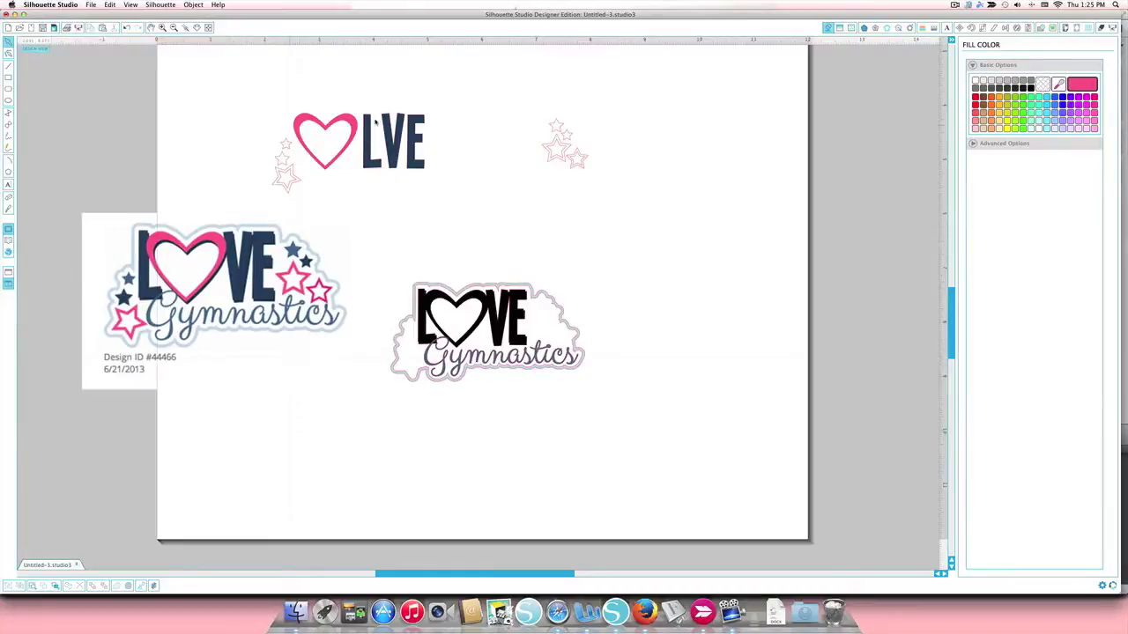
# Position the navy letters L, V and E and the pink heart over their matching shapes in the black LOVE backing.
pyautogui.moveTo(376, 166); pyautogui.dragTo(418, 334)
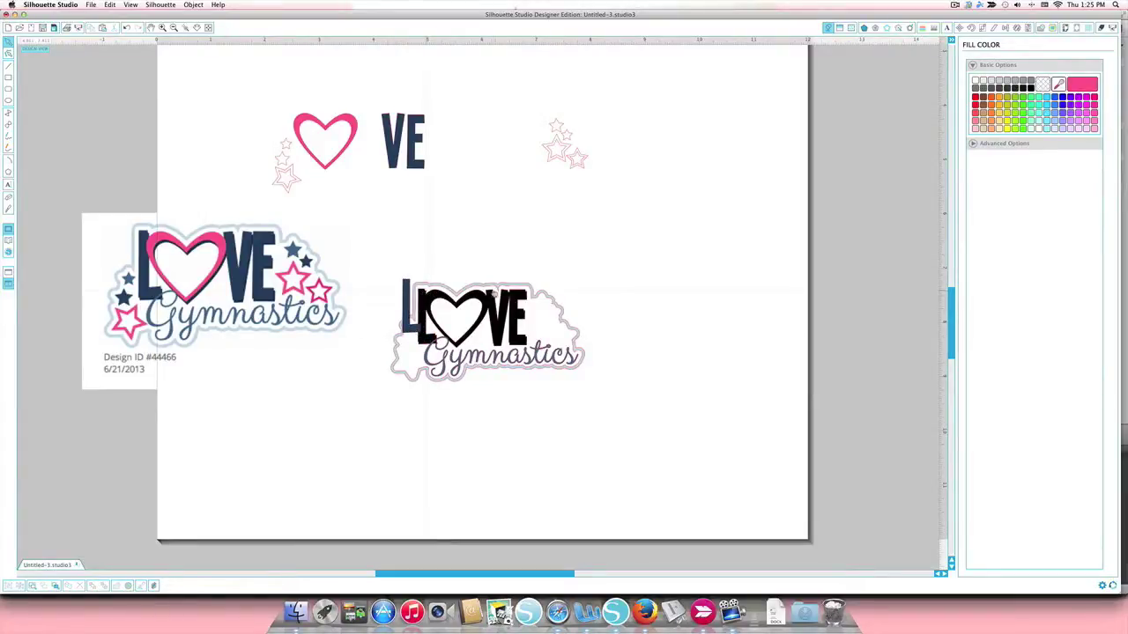
pyautogui.moveTo(419, 333); pyautogui.dragTo(430, 341)
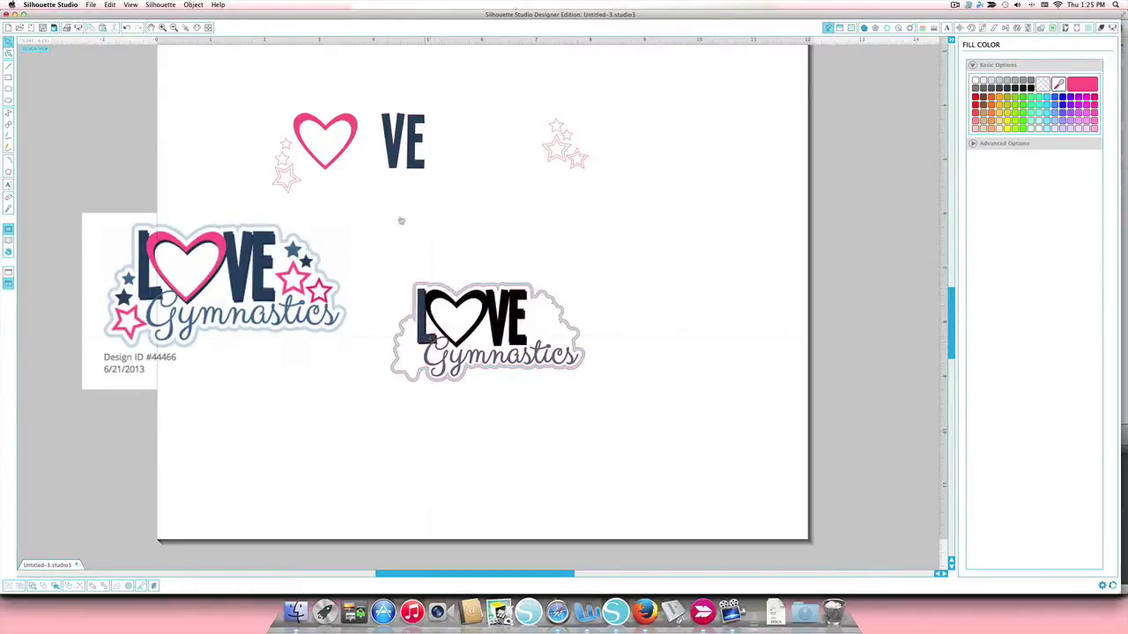
pyautogui.moveTo(394, 145)
pyautogui.mouseDown()
pyautogui.moveTo(482, 318)
pyautogui.moveTo(498, 319)
pyautogui.moveTo(500, 344)
pyautogui.mouseUp()
pyautogui.moveTo(415, 161); pyautogui.dragTo(514, 339)
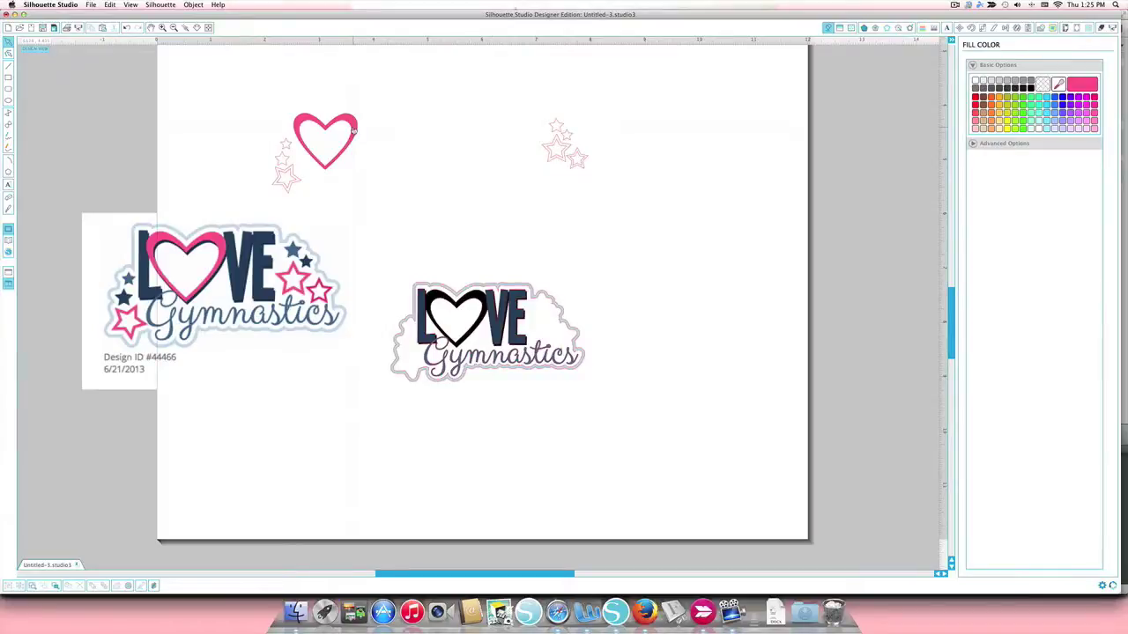
pyautogui.moveTo(346, 142); pyautogui.dragTo(485, 308)
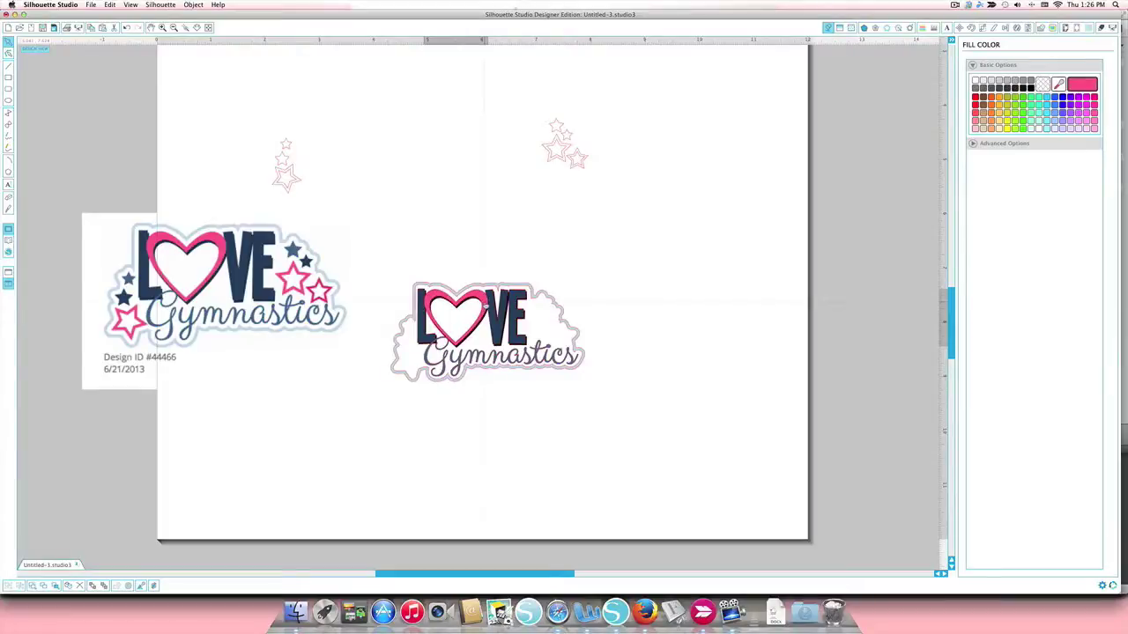
pyautogui.moveTo(485, 308); pyautogui.dragTo(485, 307)
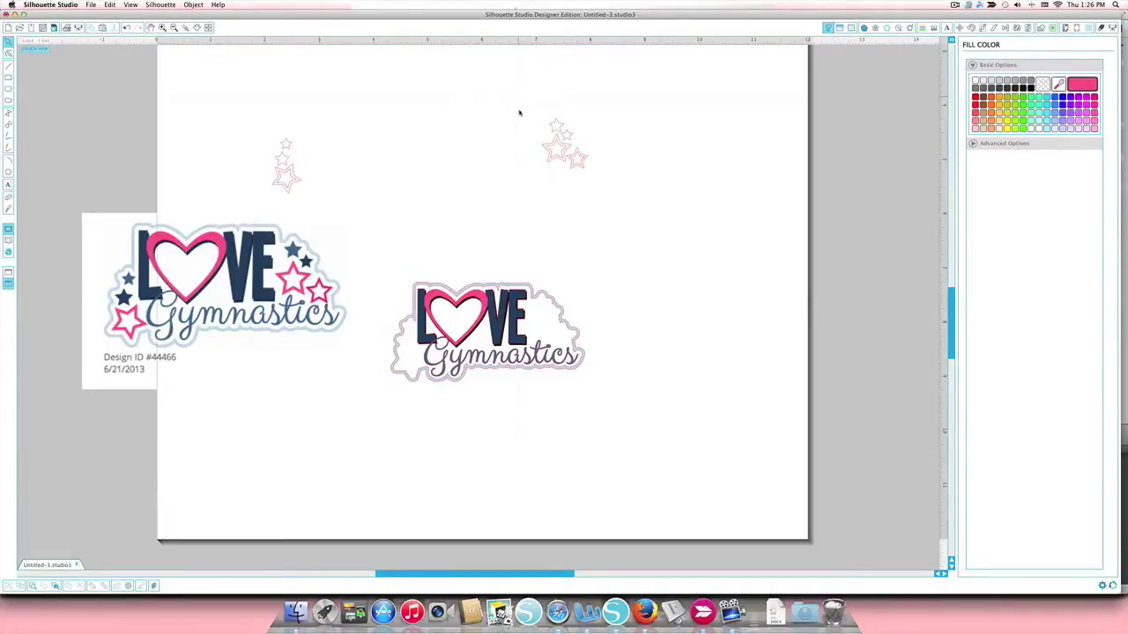
# Move the four-star cluster together into the right end of the background outline.
pyautogui.click(547, 131)
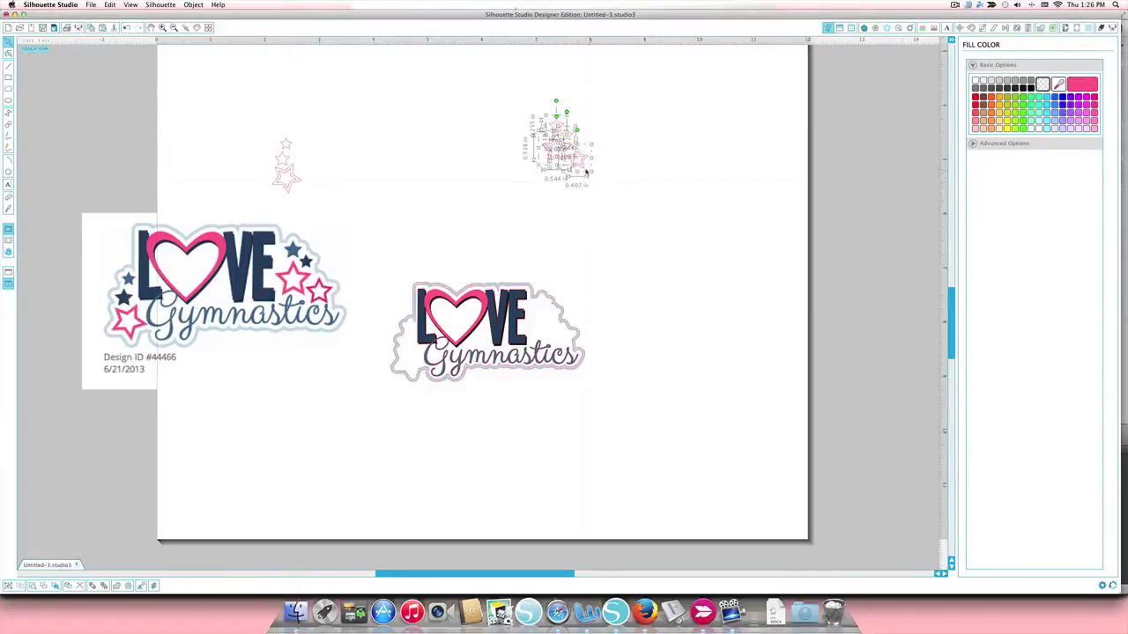
pyautogui.moveTo(581, 168); pyautogui.dragTo(568, 345)
pyautogui.click(616, 320)
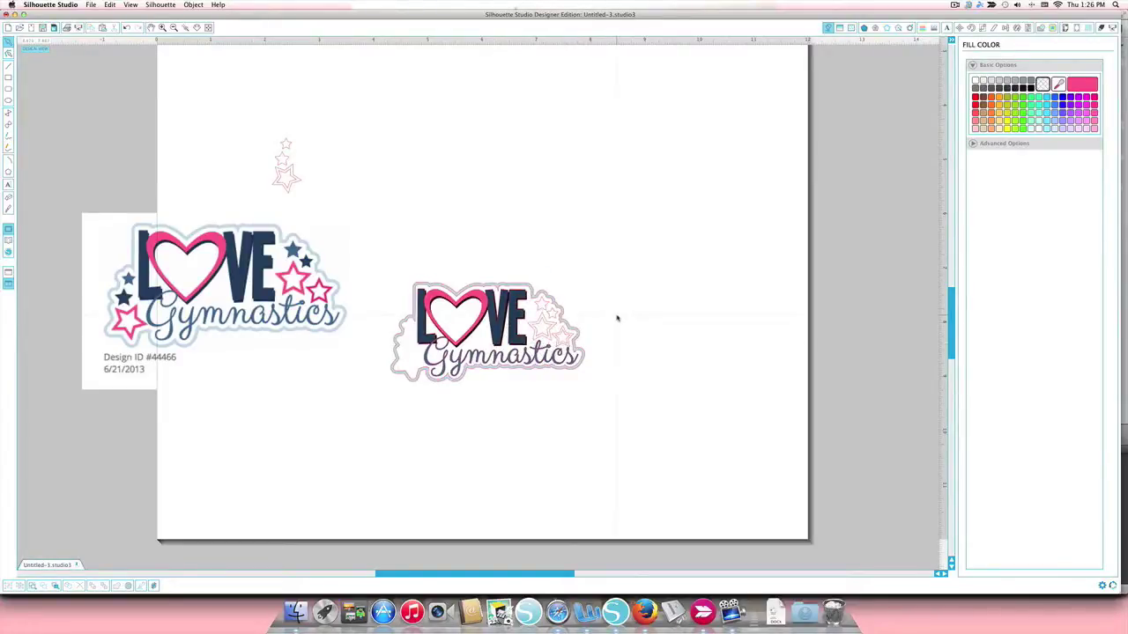
# Fill the two small solid stars right of LOVE with the medium blue and navy sampled from their counterparts in the reference image.
pyautogui.click(545, 310)
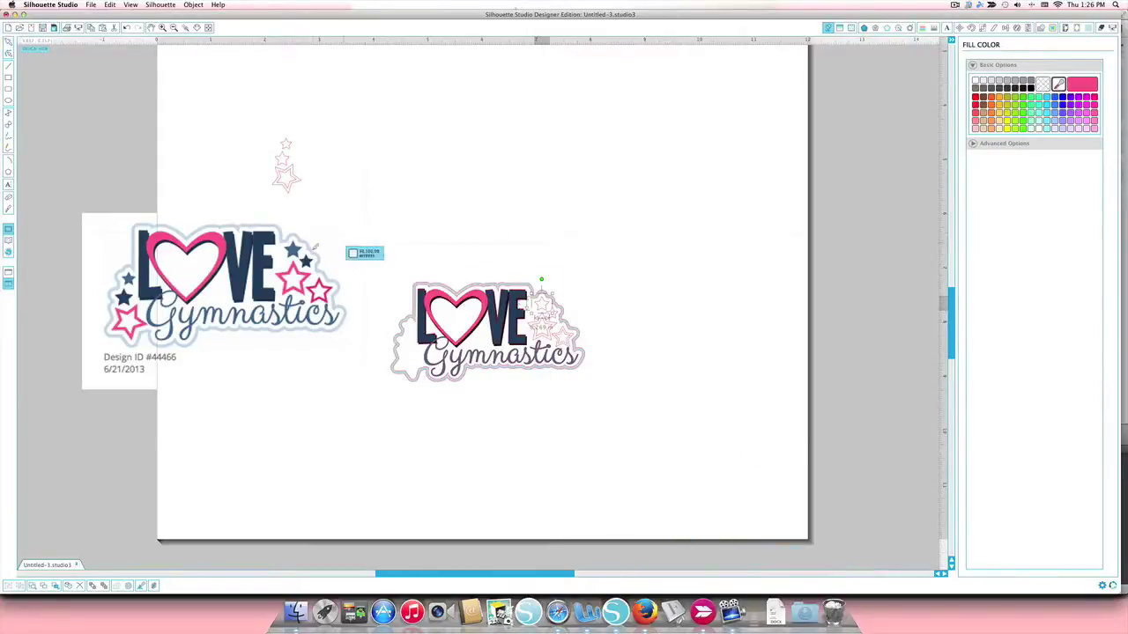
pyautogui.click(295, 248)
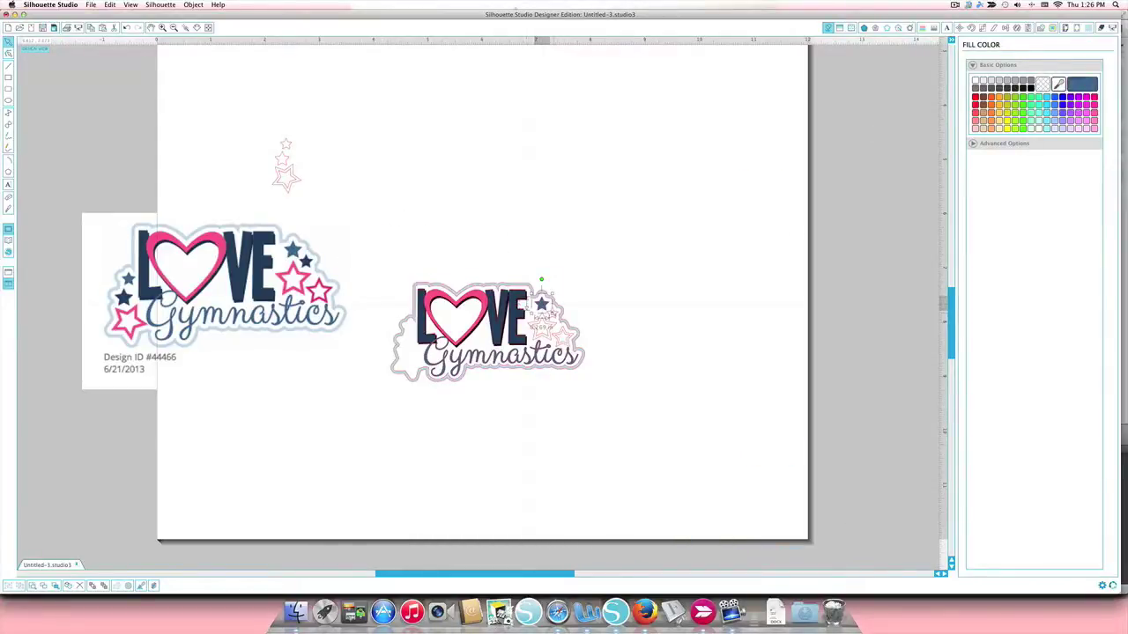
pyautogui.moveTo(543, 317); pyautogui.dragTo(554, 327)
pyautogui.click(1057, 84)
pyautogui.click(310, 263)
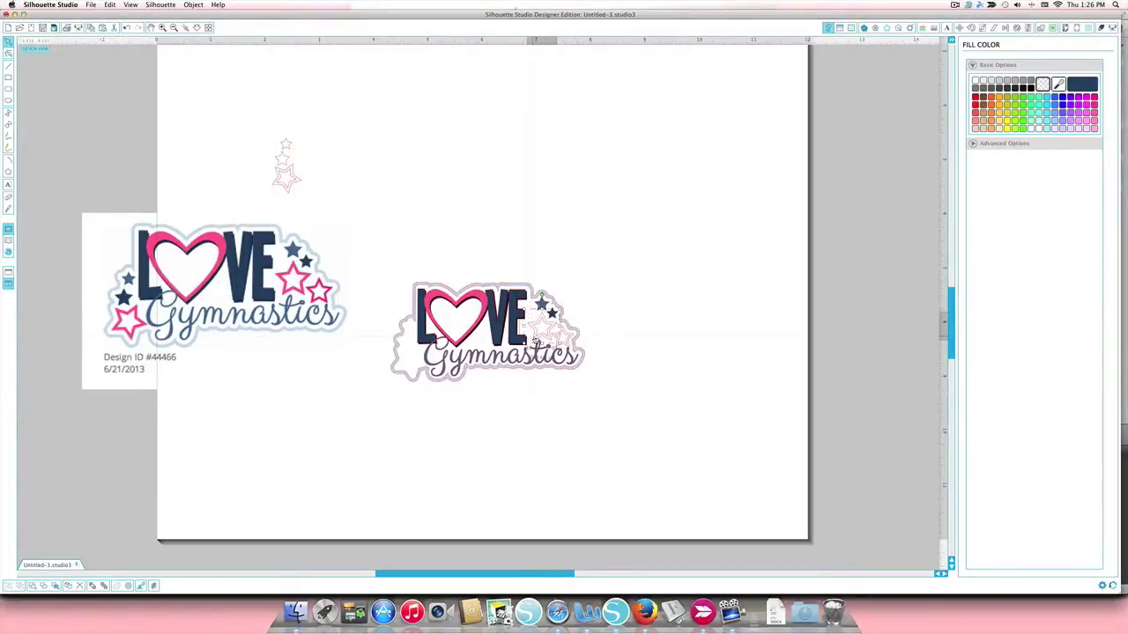
# Fill the two larger outlined stars at the design's right end with the pink sampled from the reference image's stars.
pyautogui.click(1057, 84)
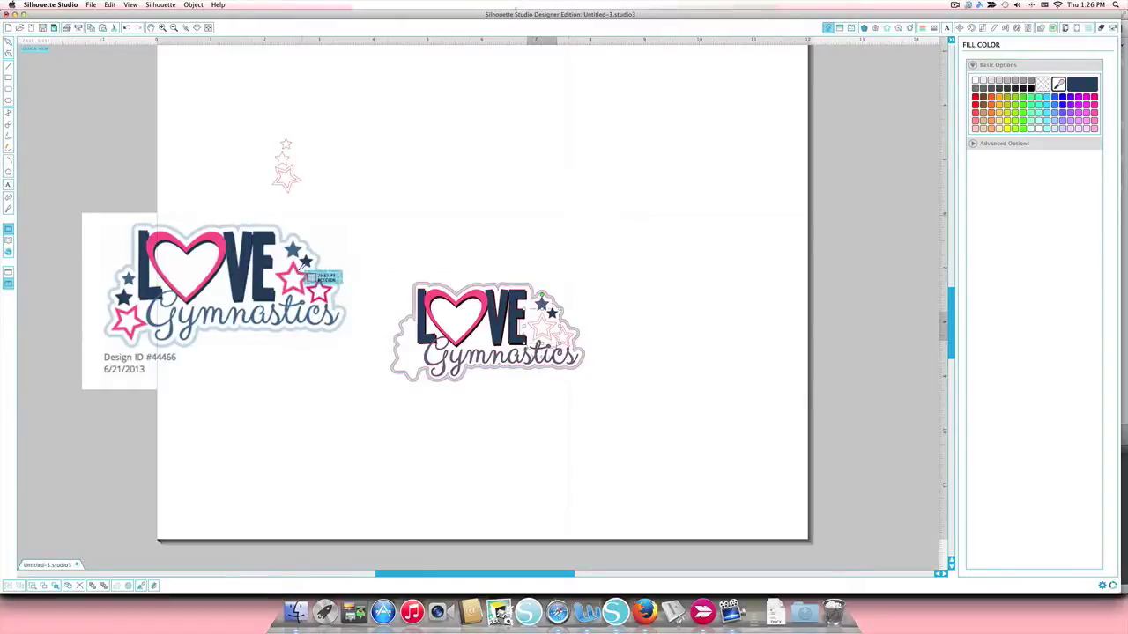
pyautogui.click(302, 279)
pyautogui.click(568, 345)
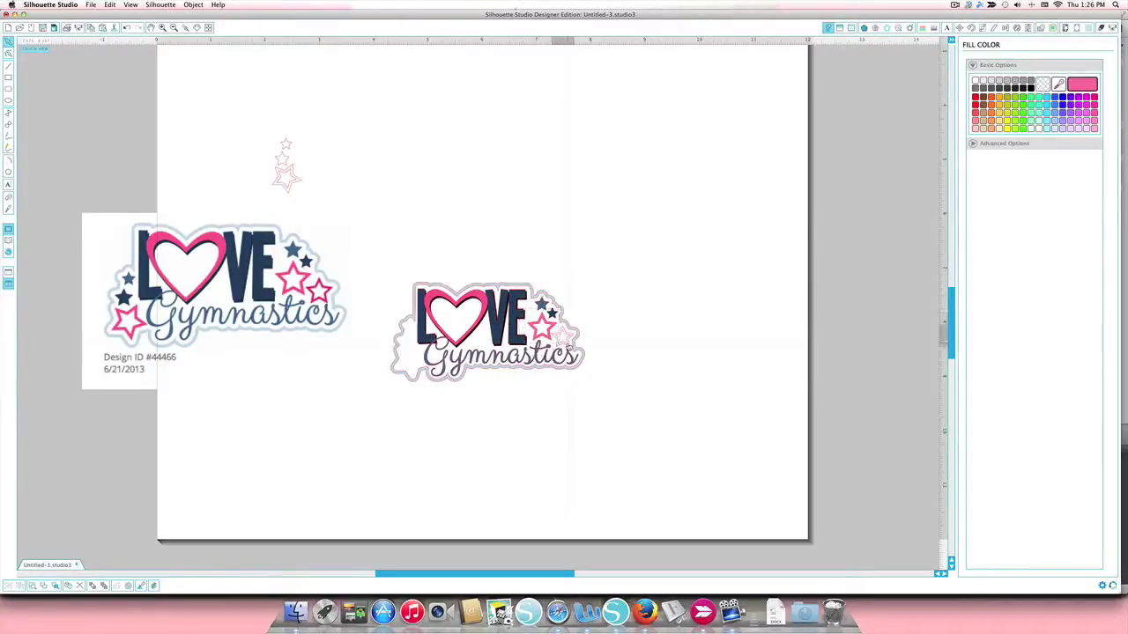
pyautogui.click(1058, 85)
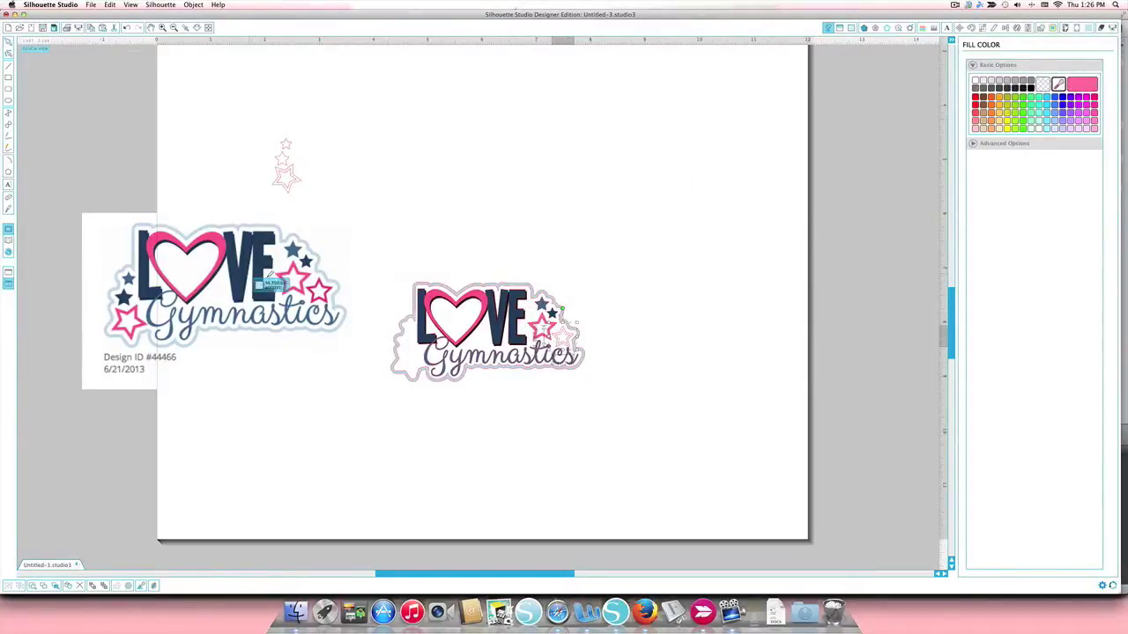
pyautogui.click(326, 292)
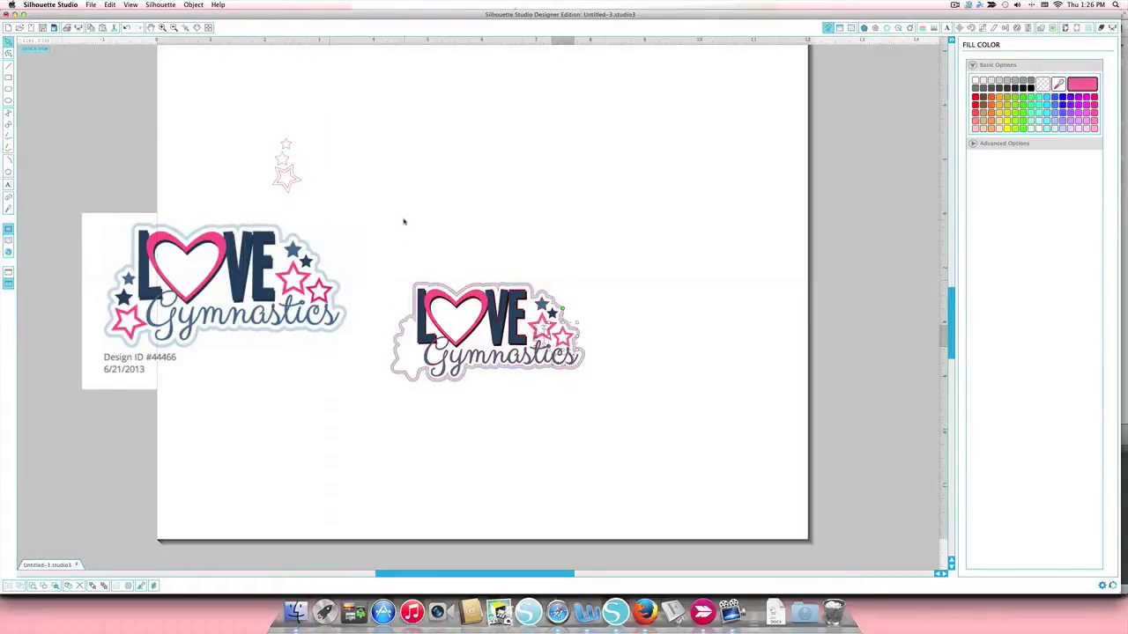
# Move the remaining three-star cluster together into the left end of the background outline.
pyautogui.moveTo(264, 129); pyautogui.dragTo(413, 376)
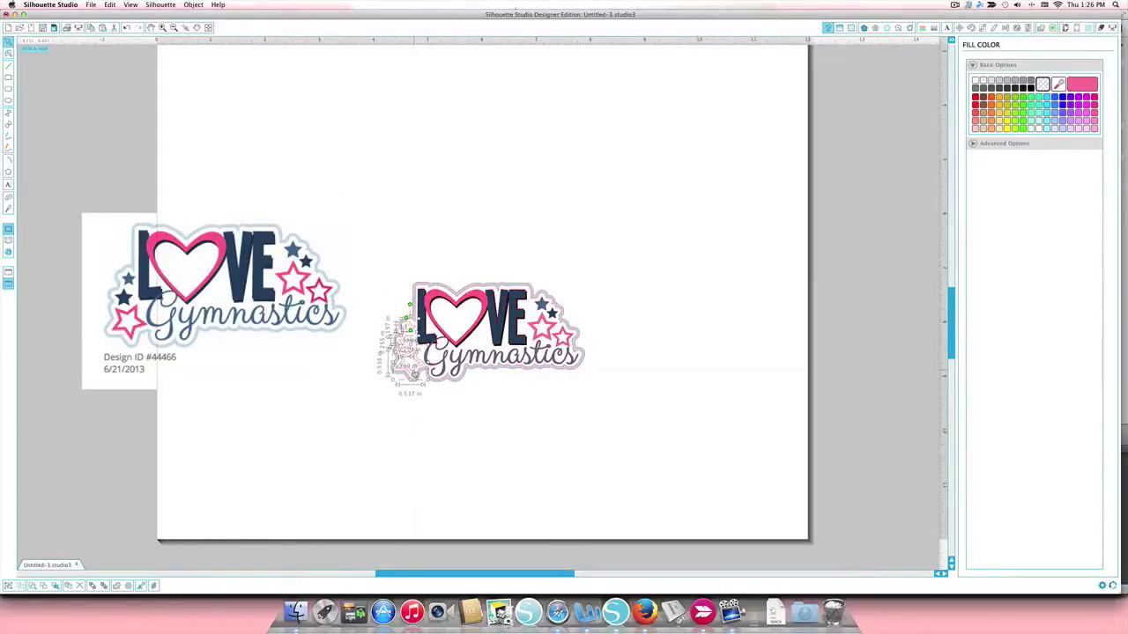
pyautogui.click(422, 395)
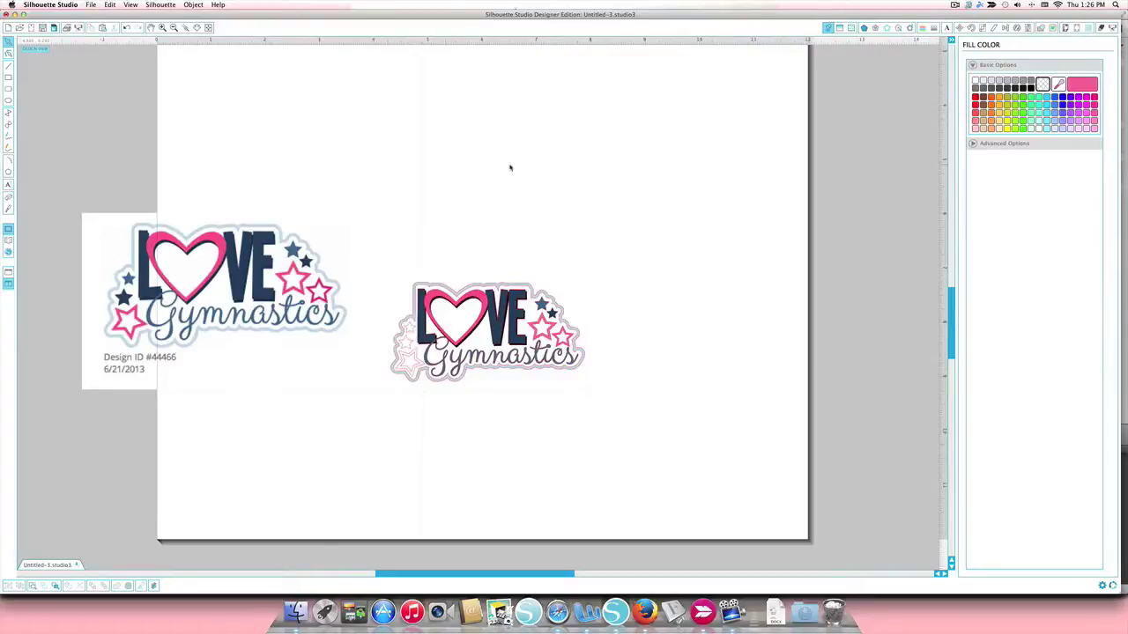
# Fill the three left stars from top to bottom with the medium blue, navy and pink sampled from the reference image.
pyautogui.click(414, 333)
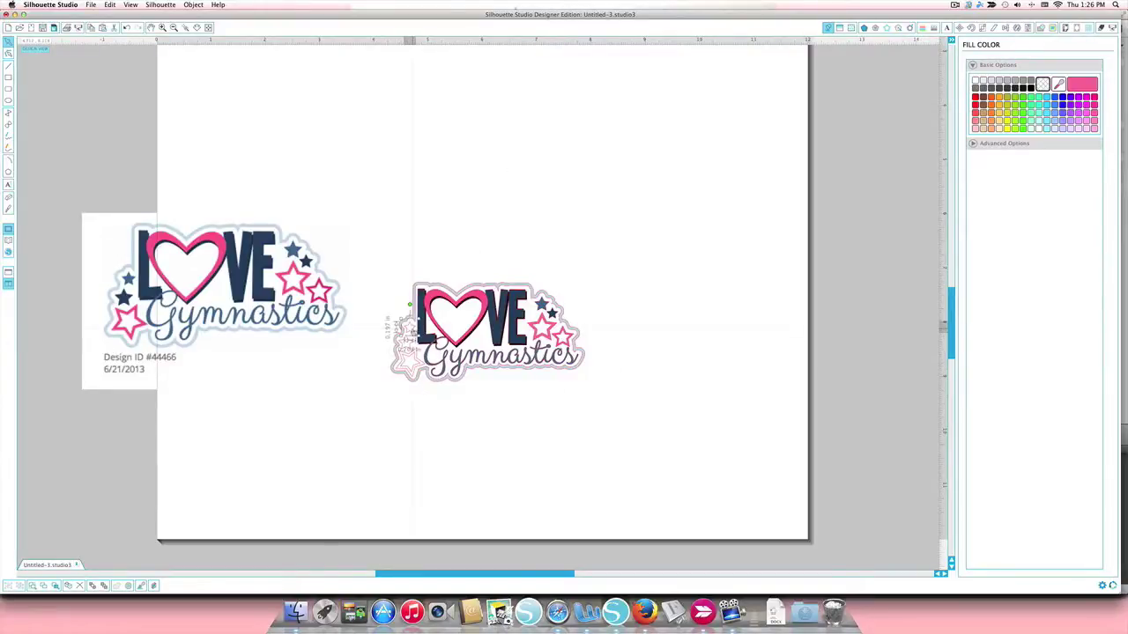
pyautogui.click(1057, 84)
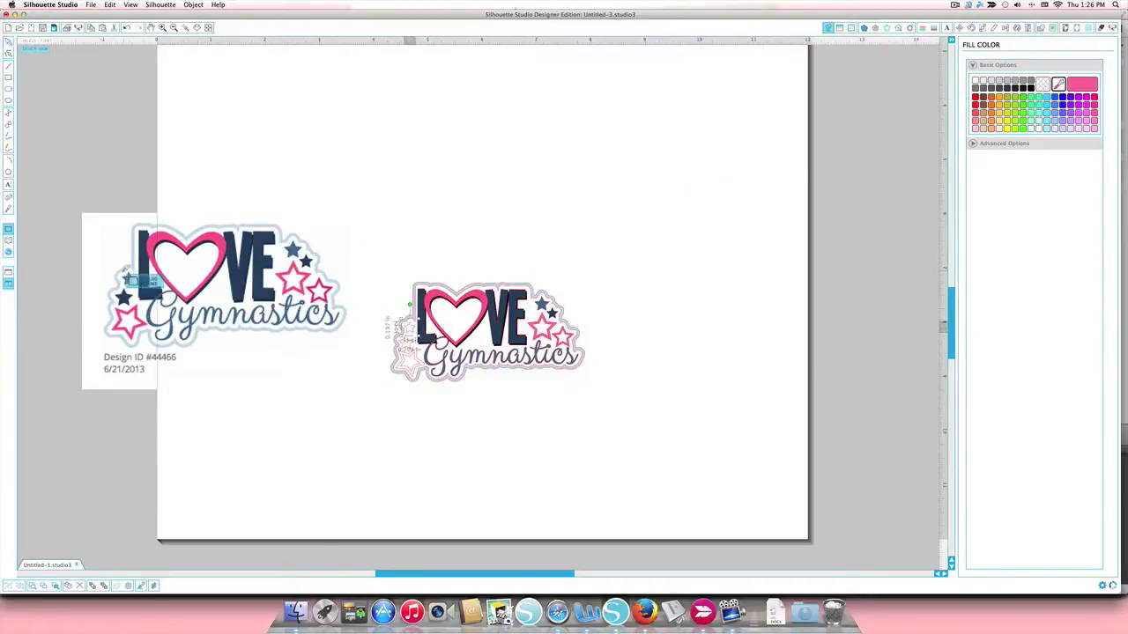
pyautogui.click(129, 282)
pyautogui.click(405, 341)
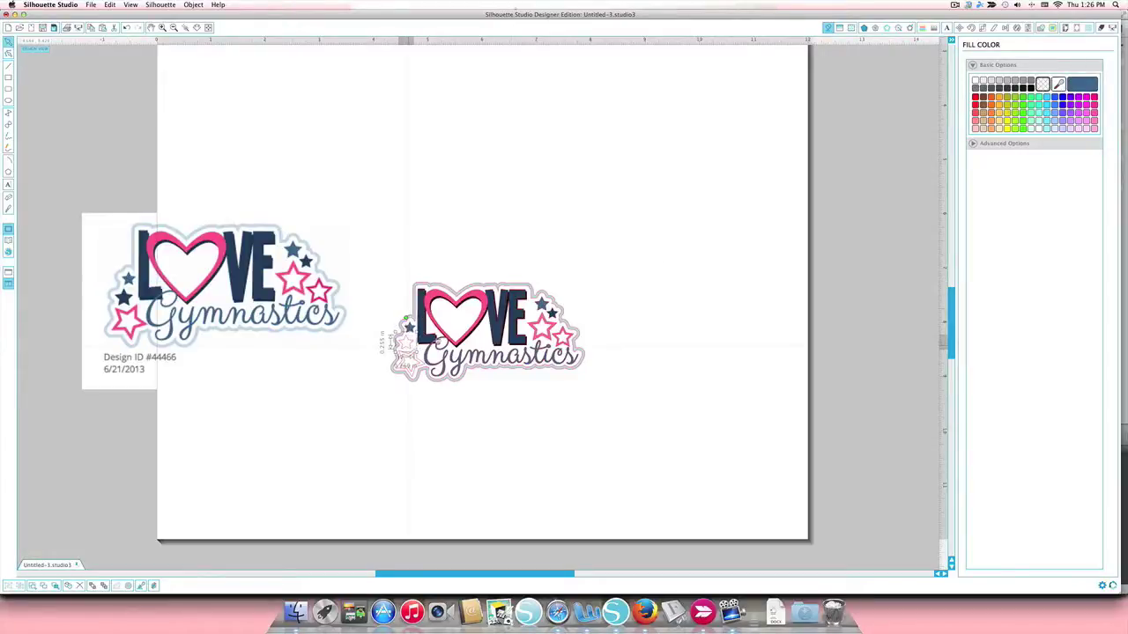
pyautogui.click(1058, 84)
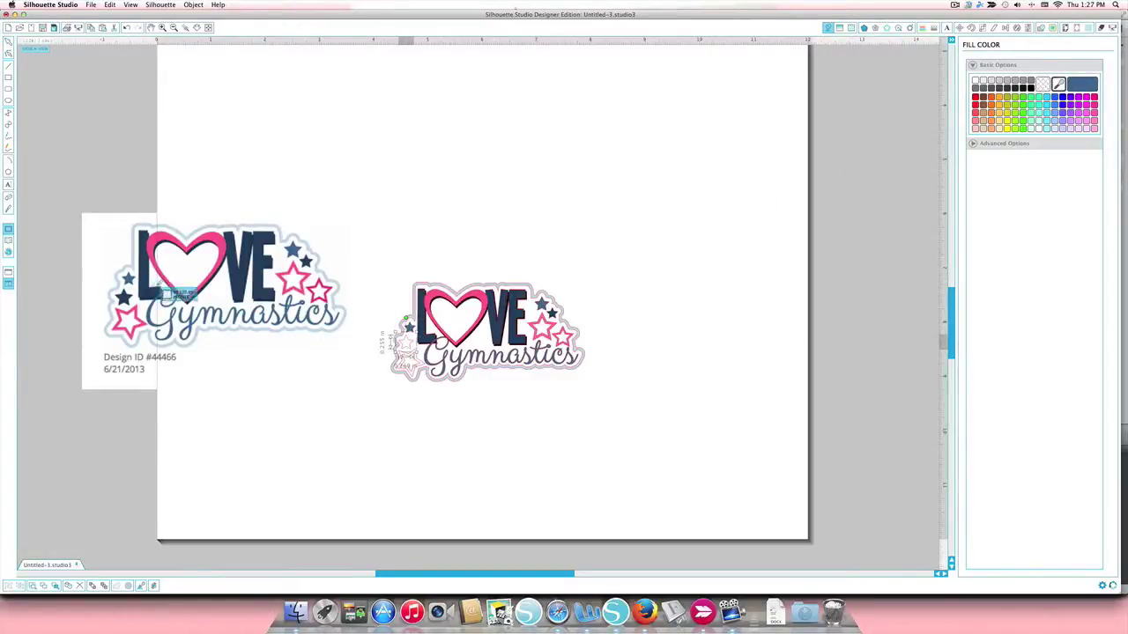
pyautogui.click(143, 301)
pyautogui.click(407, 366)
pyautogui.moveTo(1048, 86); pyautogui.dragTo(152, 337)
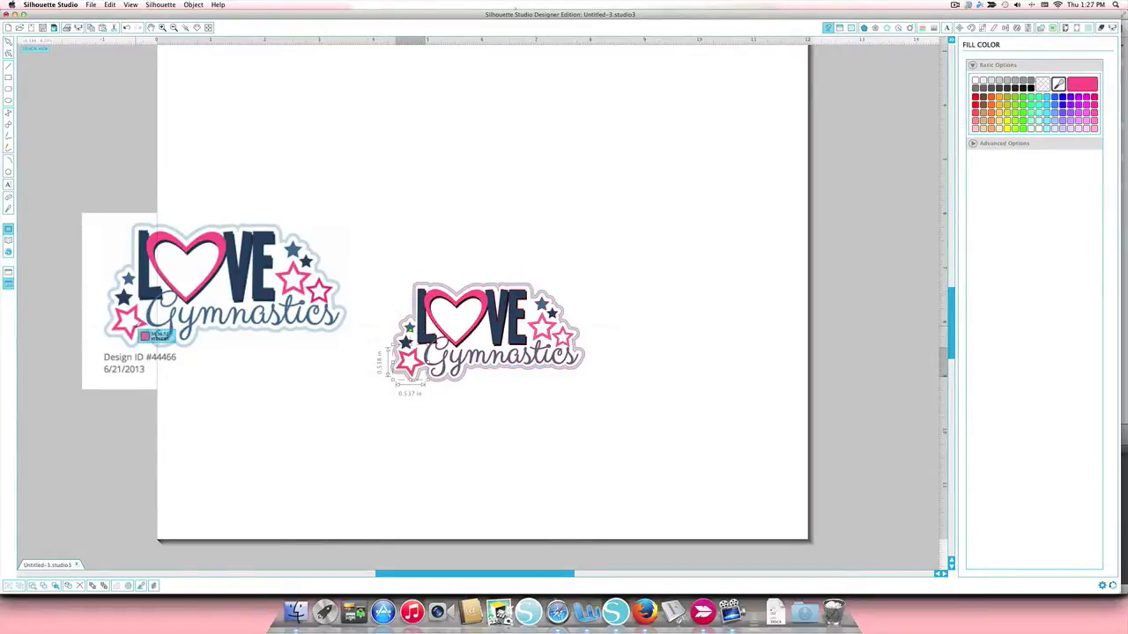
pyautogui.click(444, 436)
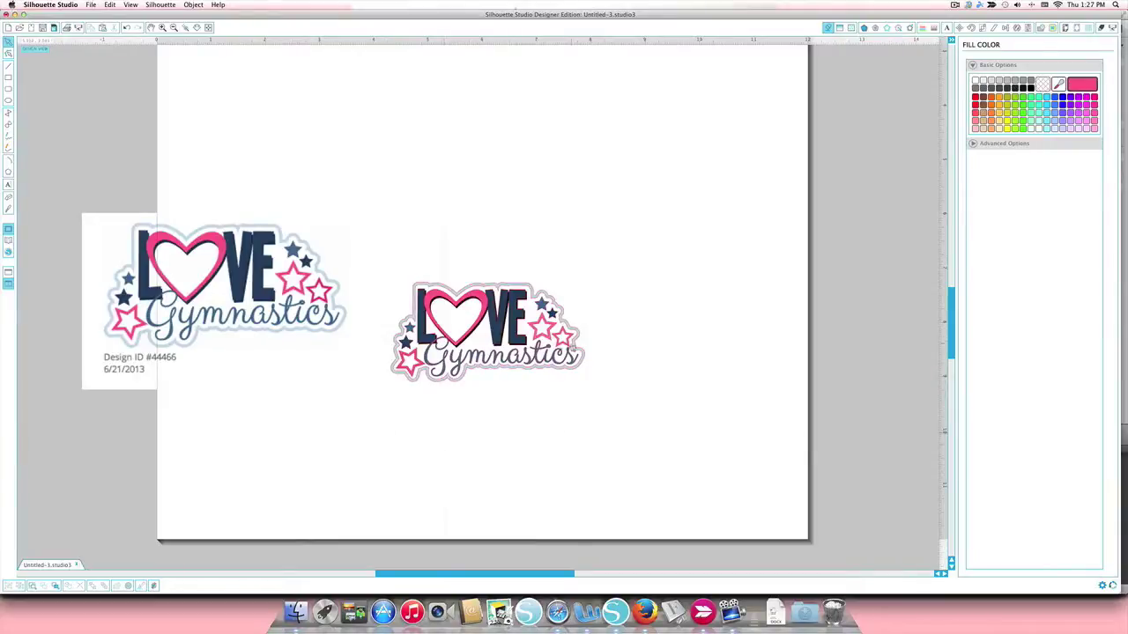
# Refill the smaller outlined star at the design's right end with the pink sampled from its counterpart in the reference image.
pyautogui.click(565, 348)
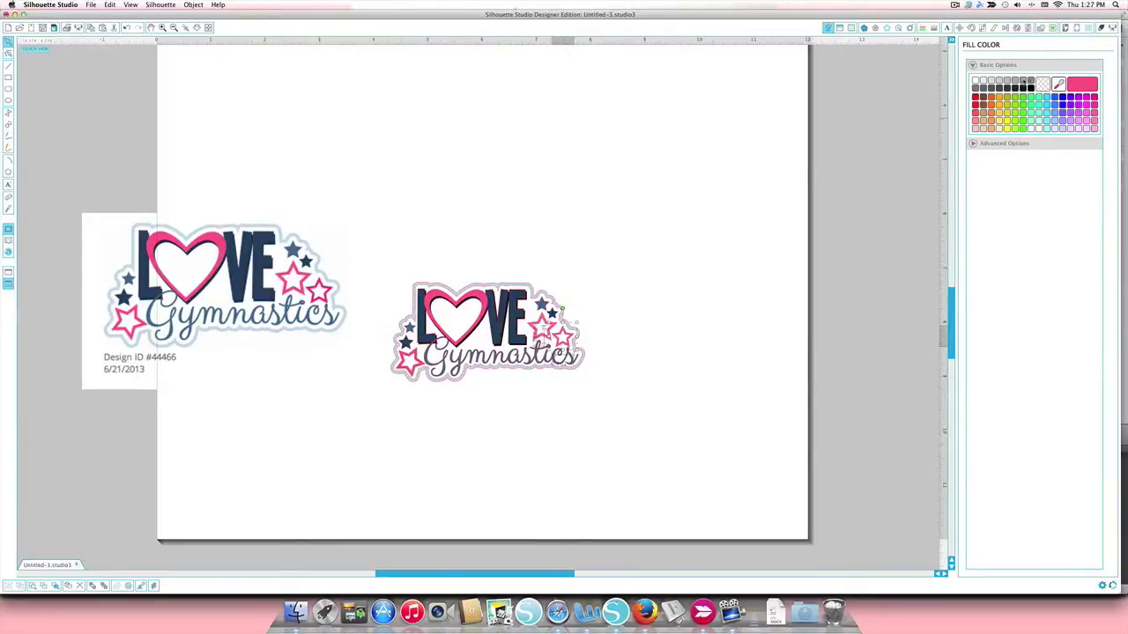
pyautogui.moveTo(1059, 84); pyautogui.dragTo(328, 308)
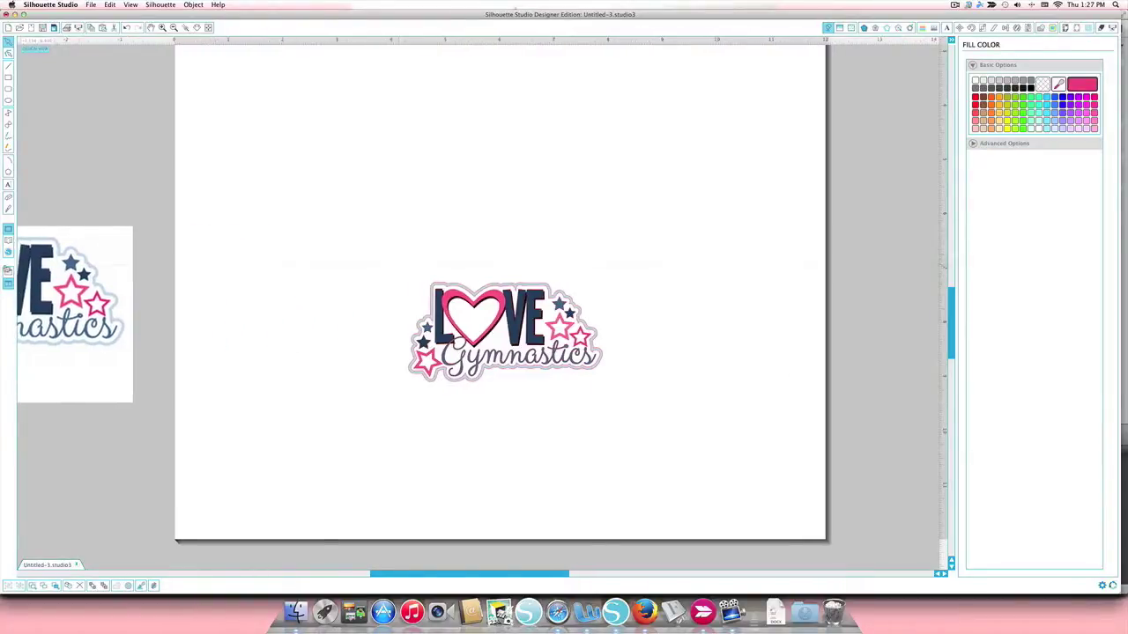
# Enlarge the whole assembled design to about 6.13 inches wide and move it to the upper part of the page.
pyautogui.moveTo(360, 252); pyautogui.dragTo(730, 480)
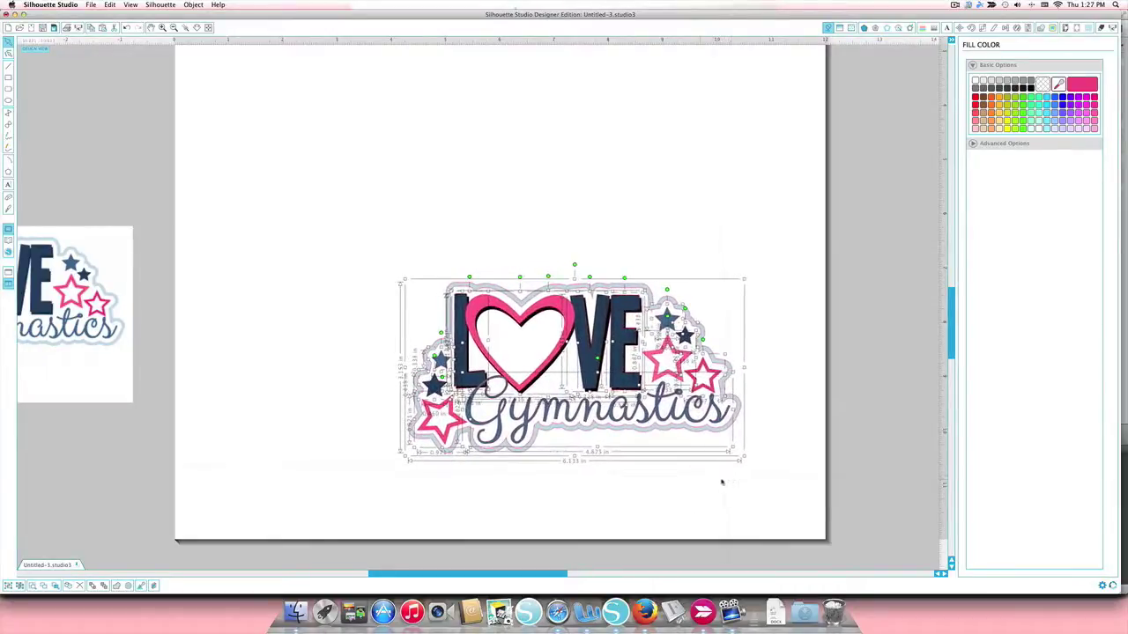
pyautogui.click(655, 487)
pyautogui.moveTo(614, 430)
pyautogui.mouseDown()
pyautogui.moveTo(577, 351)
pyautogui.moveTo(614, 430)
pyautogui.mouseUp()
pyautogui.moveTo(377, 245); pyautogui.dragTo(731, 481)
pyautogui.moveTo(631, 430); pyautogui.dragTo(541, 247)
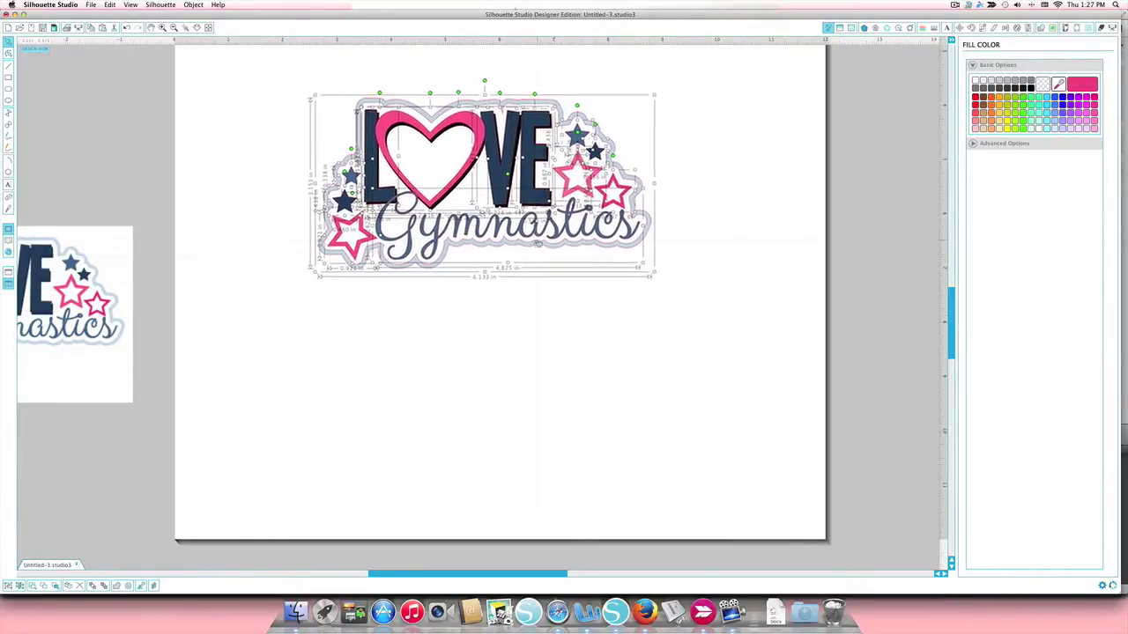
pyautogui.moveTo(552, 320); pyautogui.dragTo(580, 381)
pyautogui.click(580, 381)
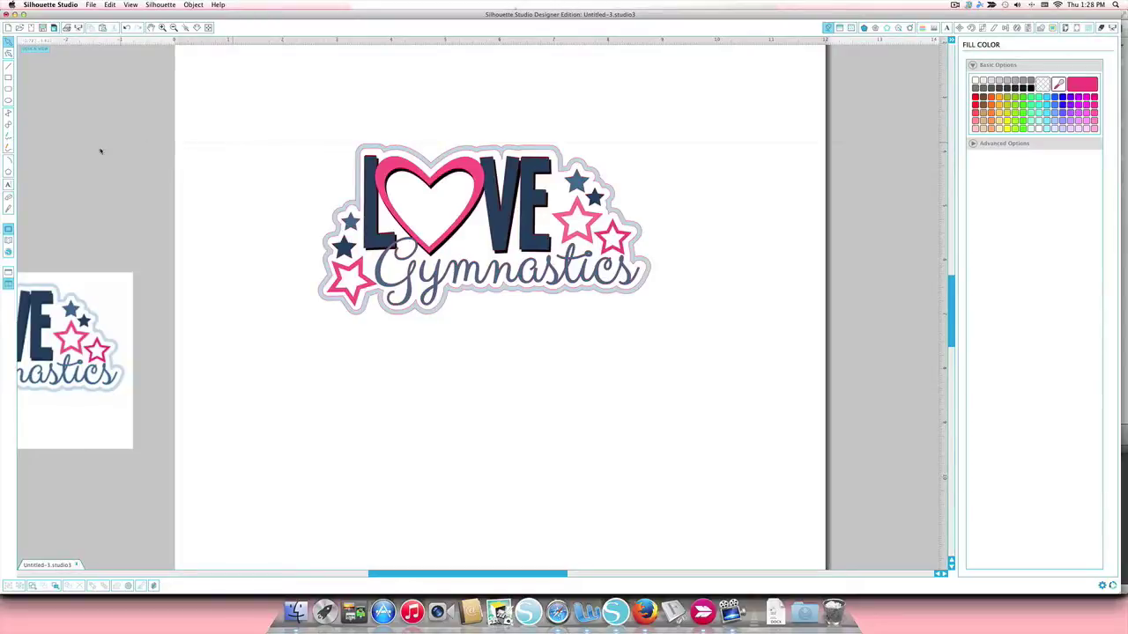
# Add a 48 pt Arial letter X above the design's left end and place a copy of it above the right-hand stars.
pyautogui.click(9, 184)
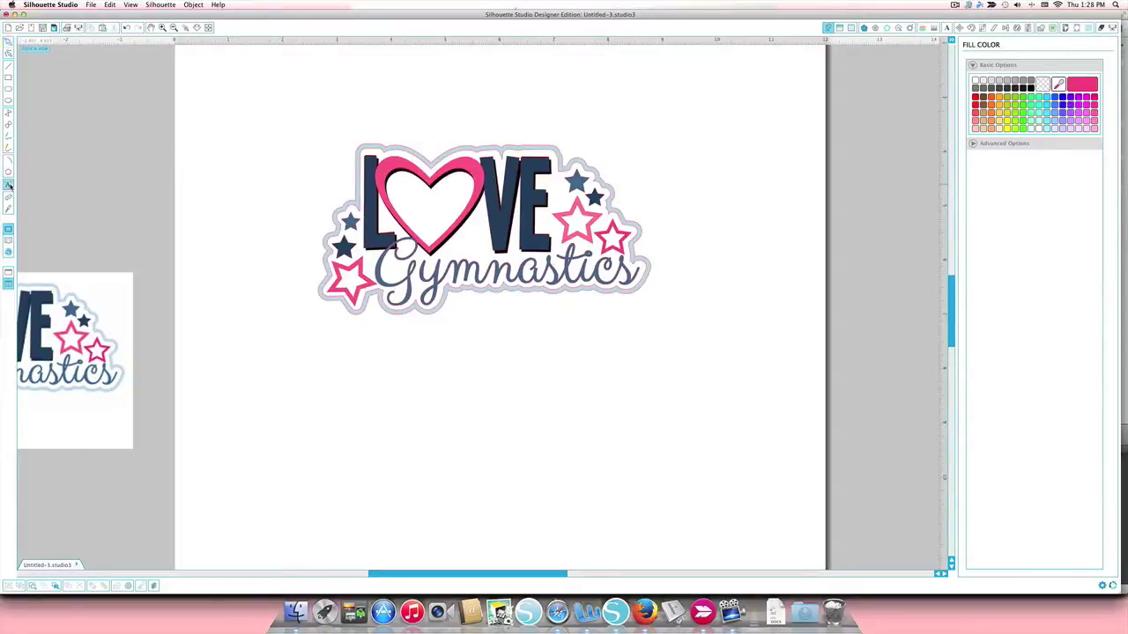
pyautogui.click(335, 138)
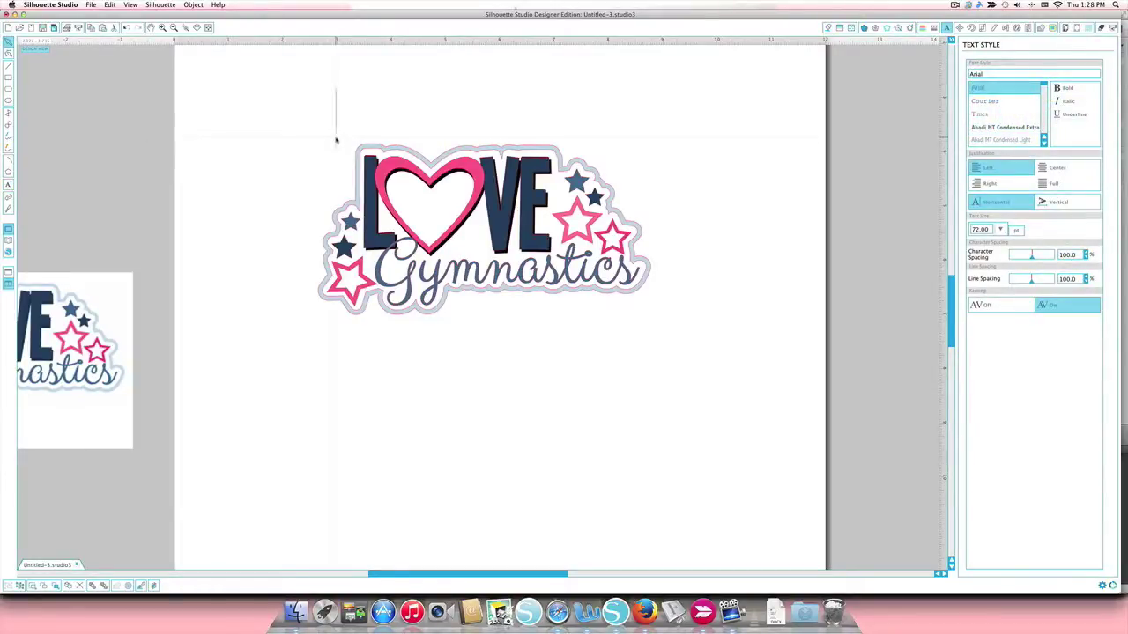
pyautogui.write('X')
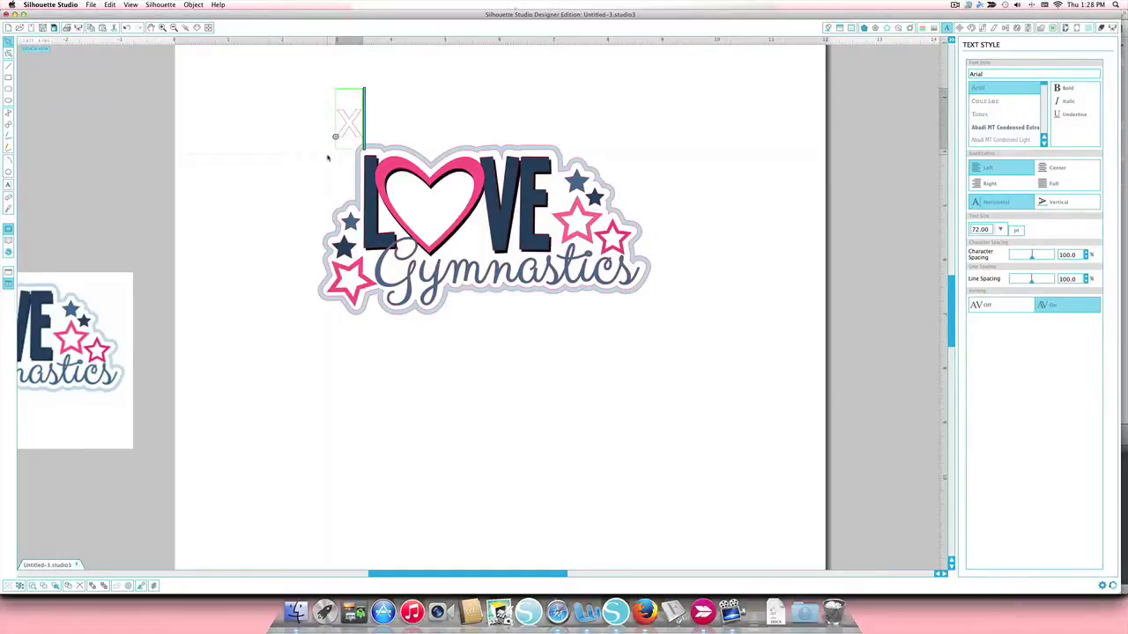
pyautogui.press('Escape')
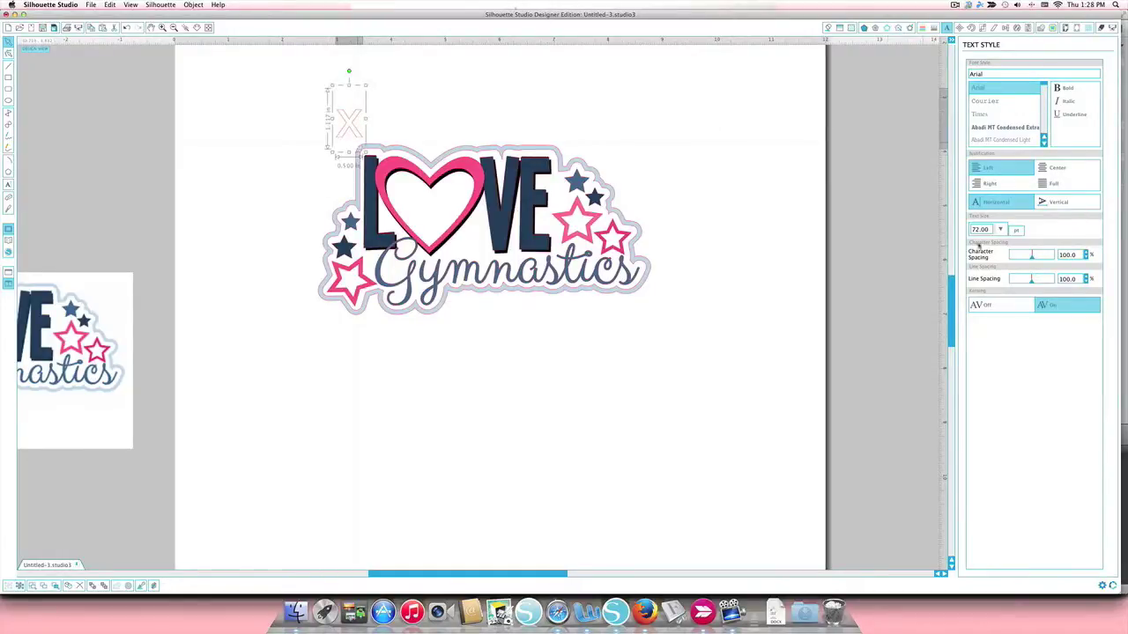
pyautogui.click(1000, 229)
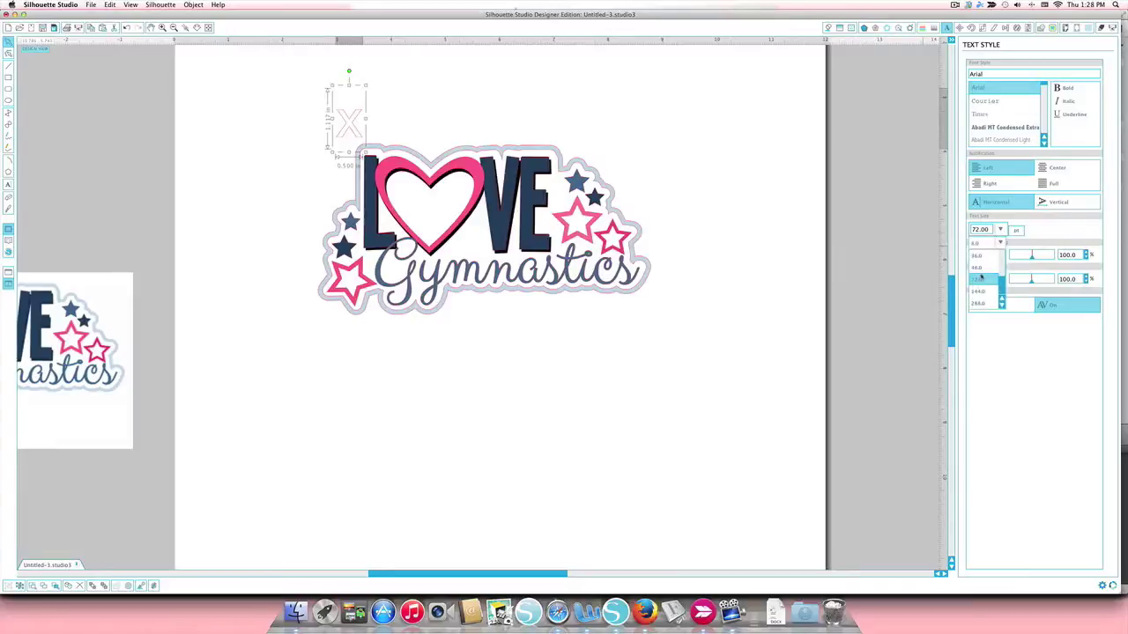
pyautogui.click(978, 267)
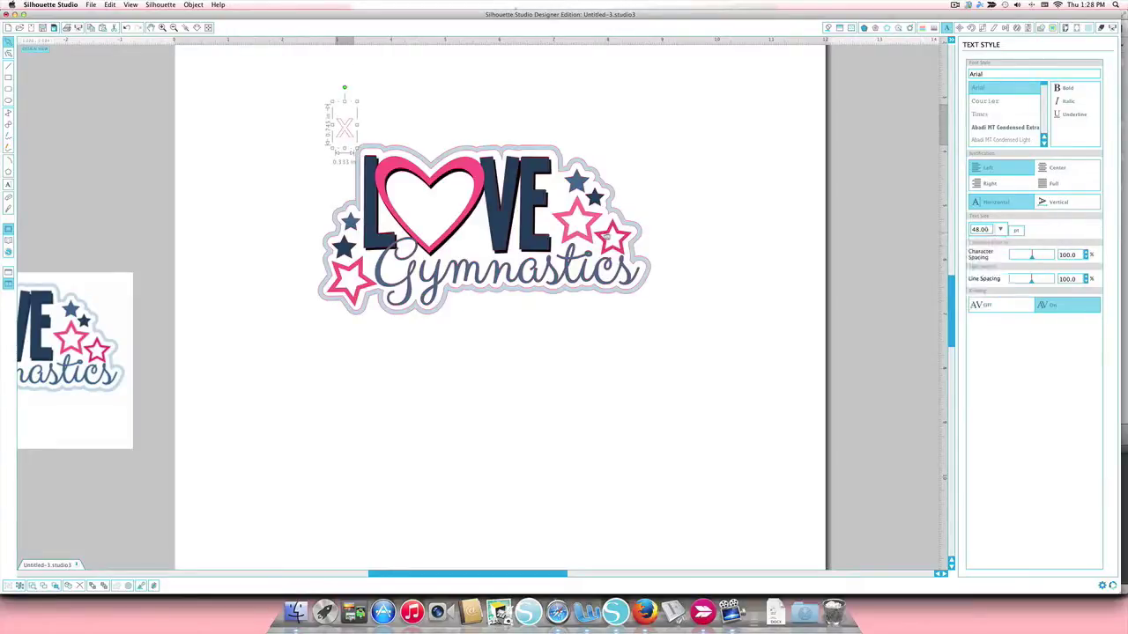
pyautogui.moveTo(337, 141); pyautogui.dragTo(579, 139)
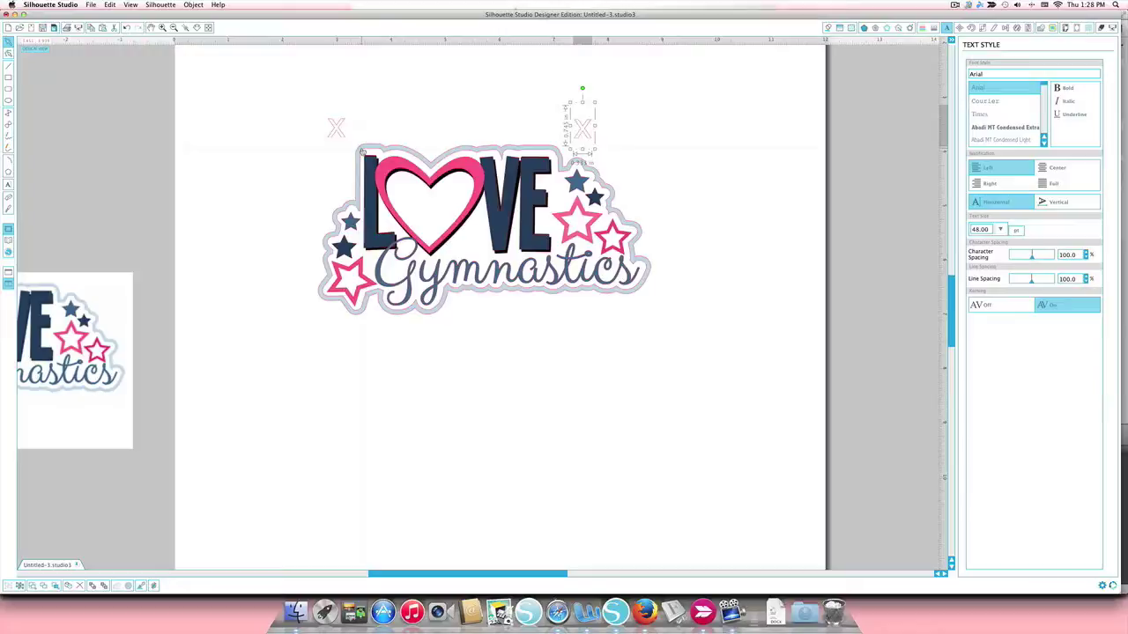
pyautogui.click(719, 192)
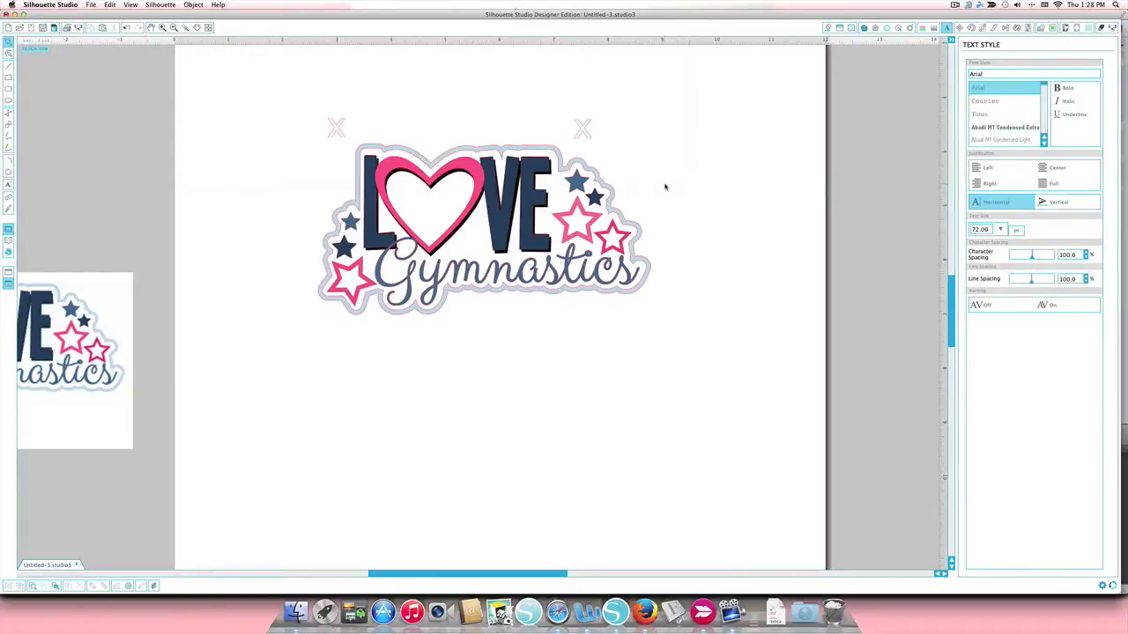
# Duplicate the background outline with both X marks, group the copies and move them to the lower-left area of the page.
pyautogui.click(528, 150)
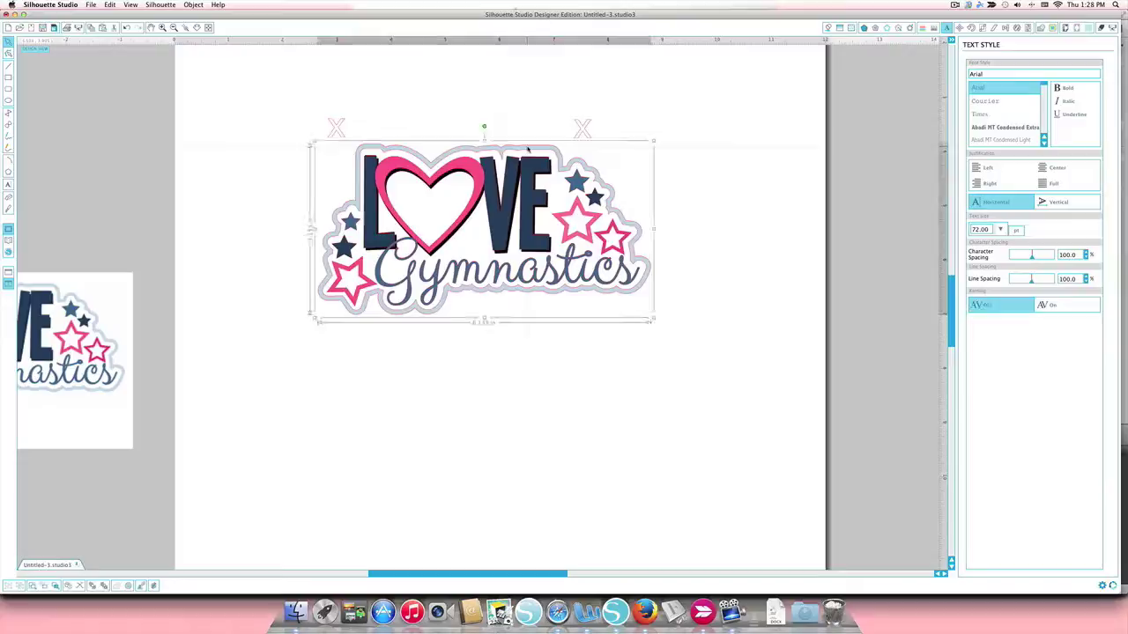
pyautogui.keyDown('shift'); pyautogui.click(338, 130); pyautogui.keyUp('shift')
pyautogui.keyDown('shift'); pyautogui.click(592, 139); pyautogui.keyUp('shift')
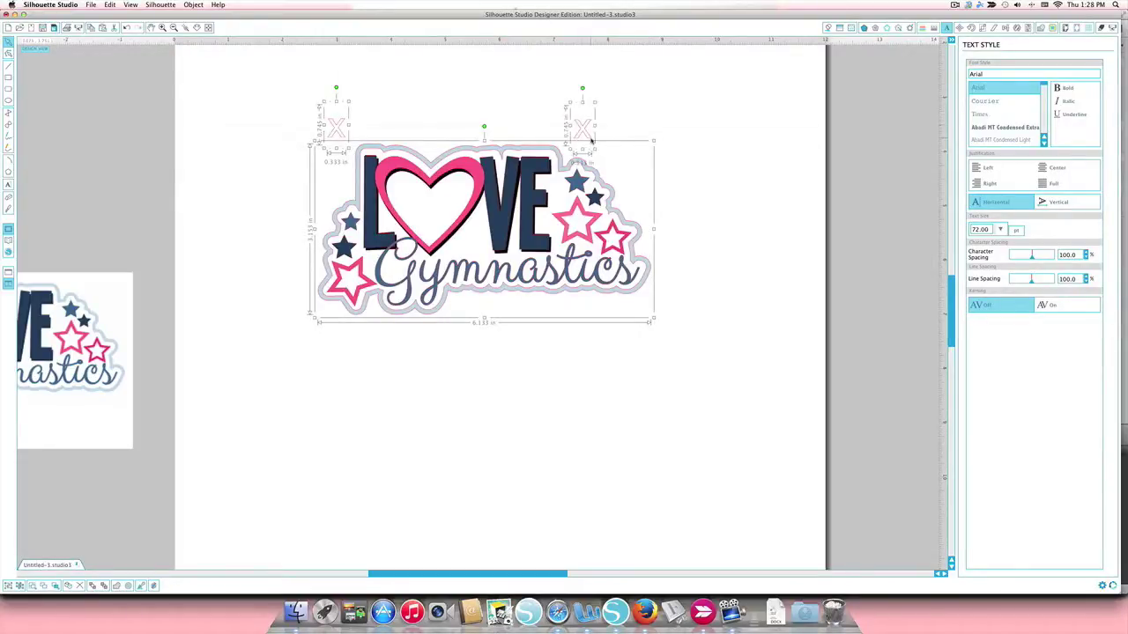
pyautogui.press('super+d')
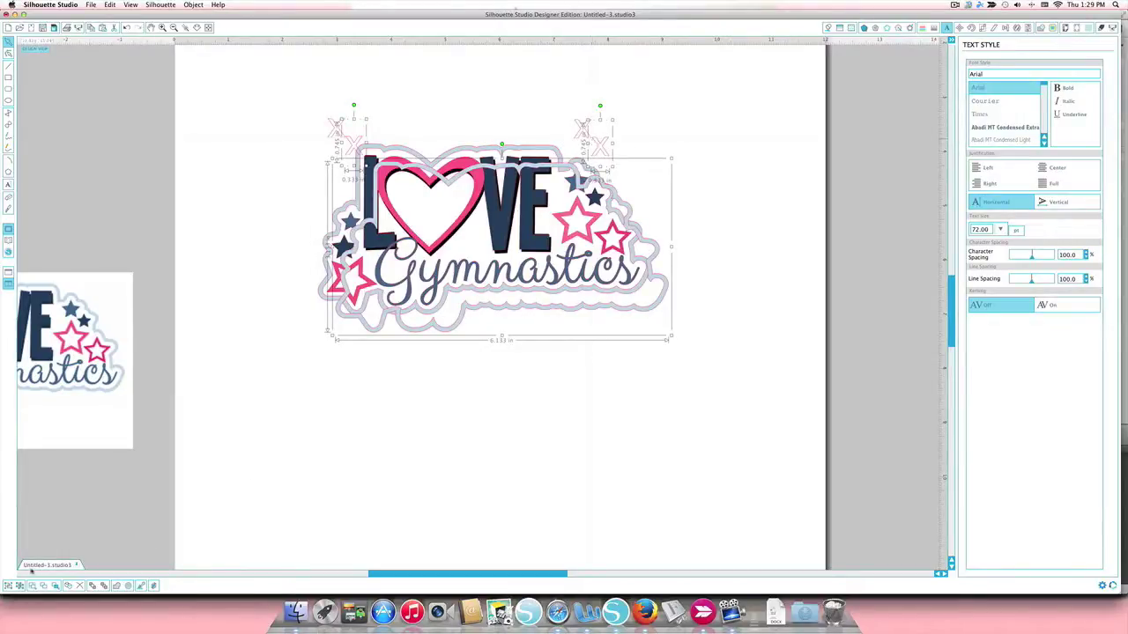
pyautogui.click(7, 585)
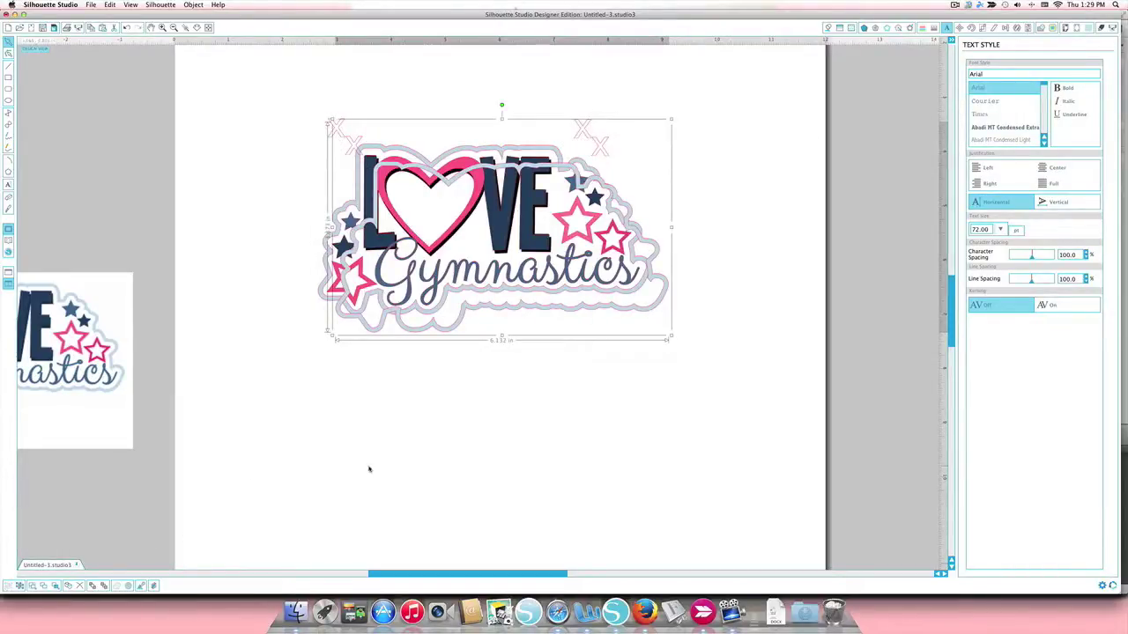
pyautogui.moveTo(577, 313); pyautogui.dragTo(439, 529)
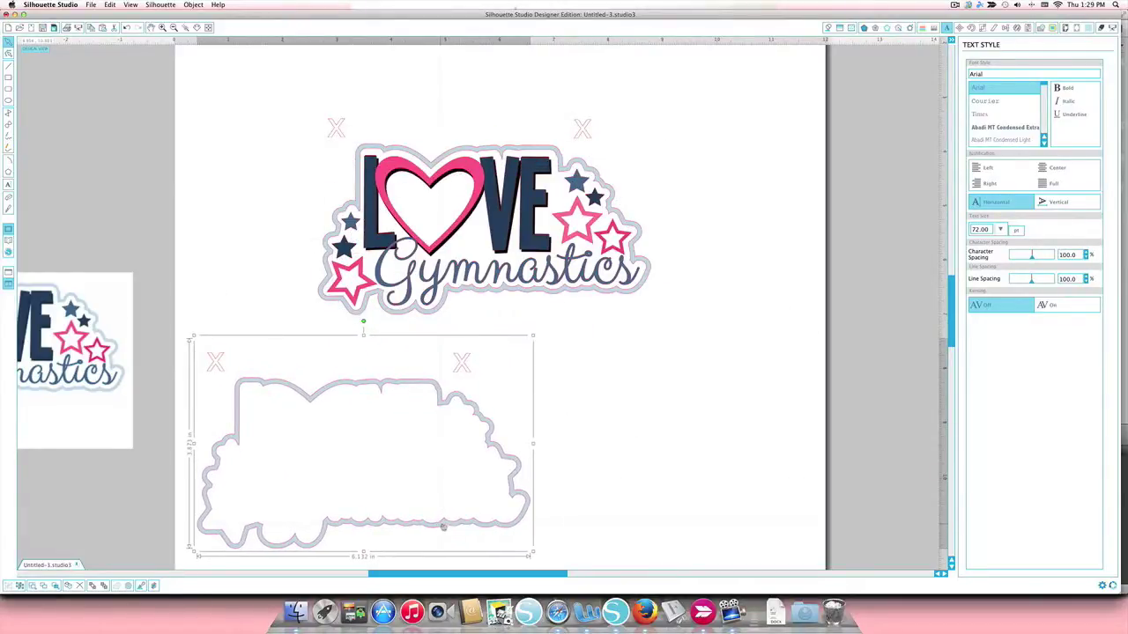
pyautogui.click(656, 432)
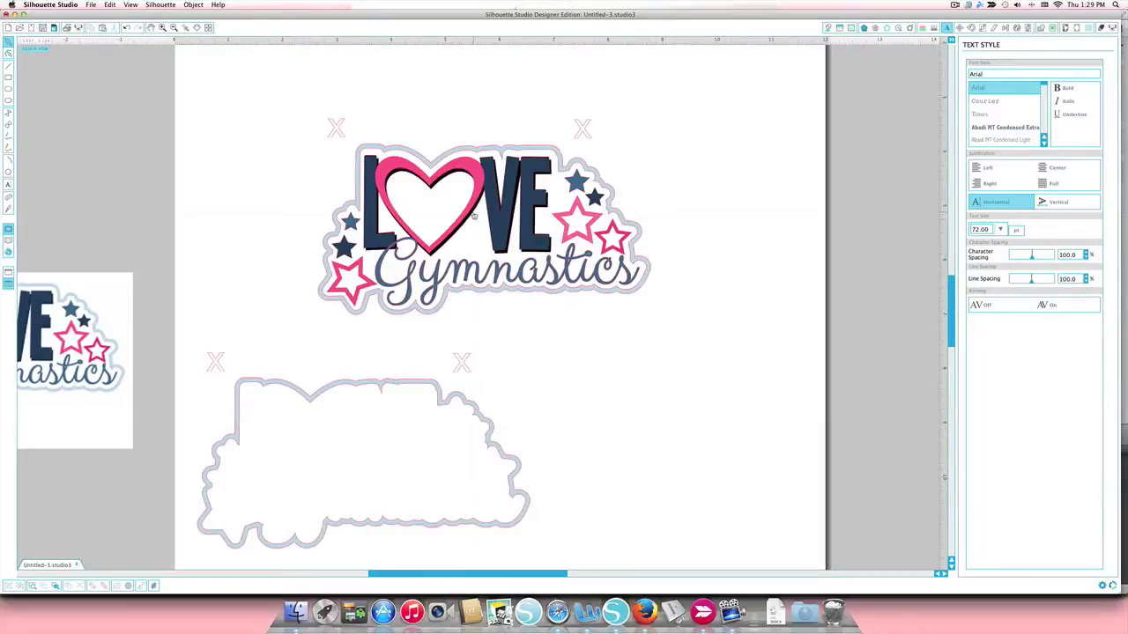
# Duplicate the black LOVE shadow layer with both X marks, group the copies and move them beside the copied outline.
pyautogui.click(474, 215)
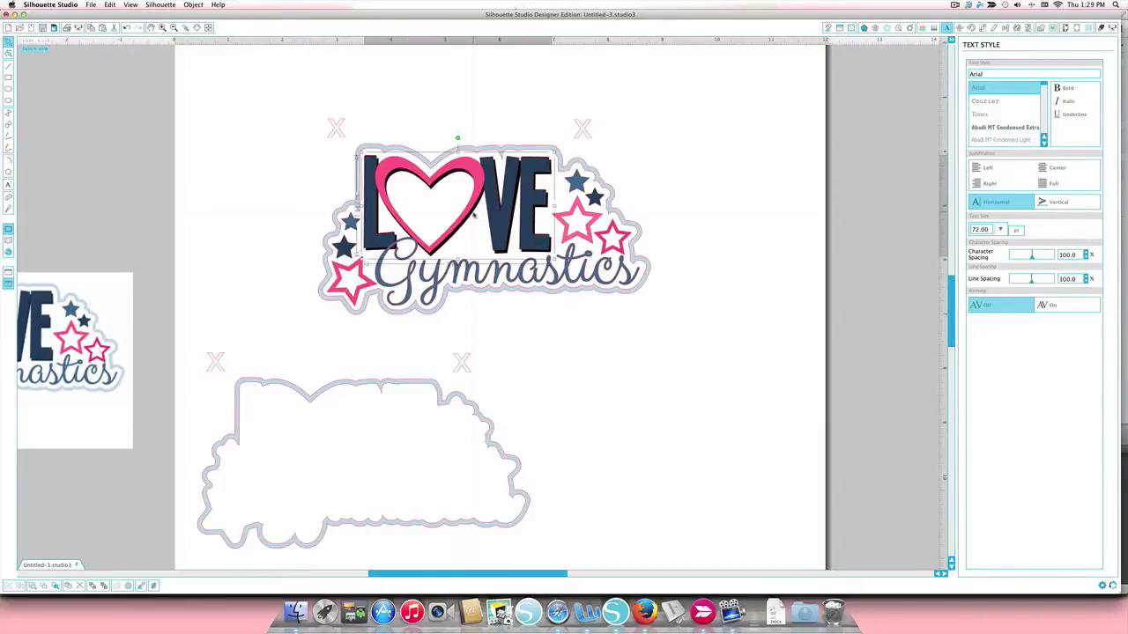
pyautogui.keyDown('shift'); pyautogui.click(341, 135); pyautogui.keyUp('shift')
pyautogui.keyDown('shift'); pyautogui.click(595, 139); pyautogui.keyUp('shift')
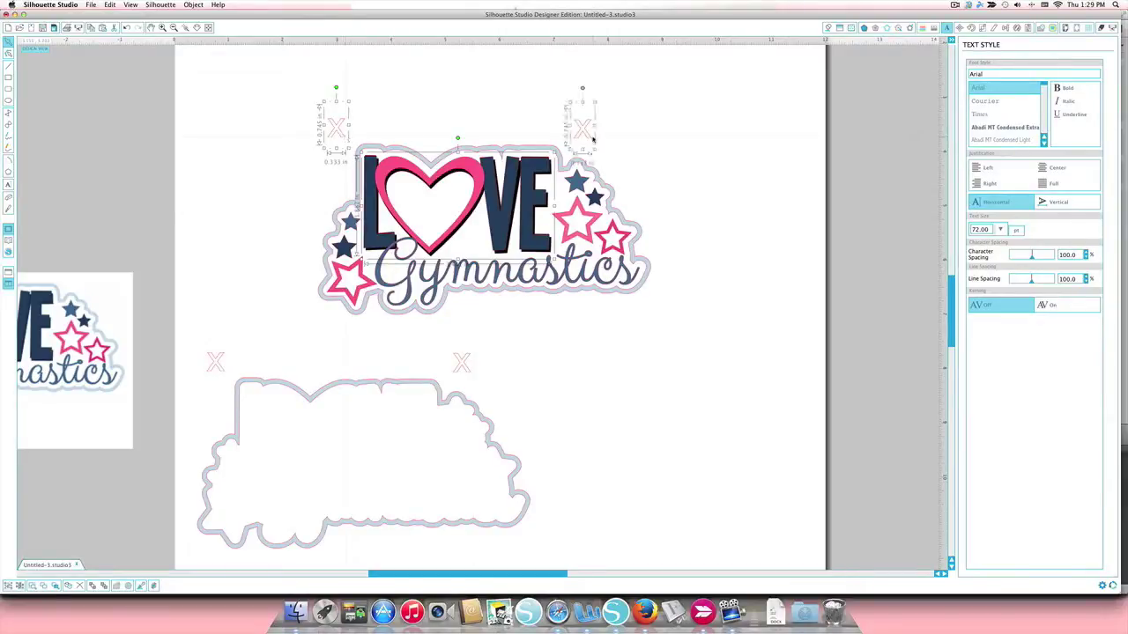
pyautogui.press('super+d')
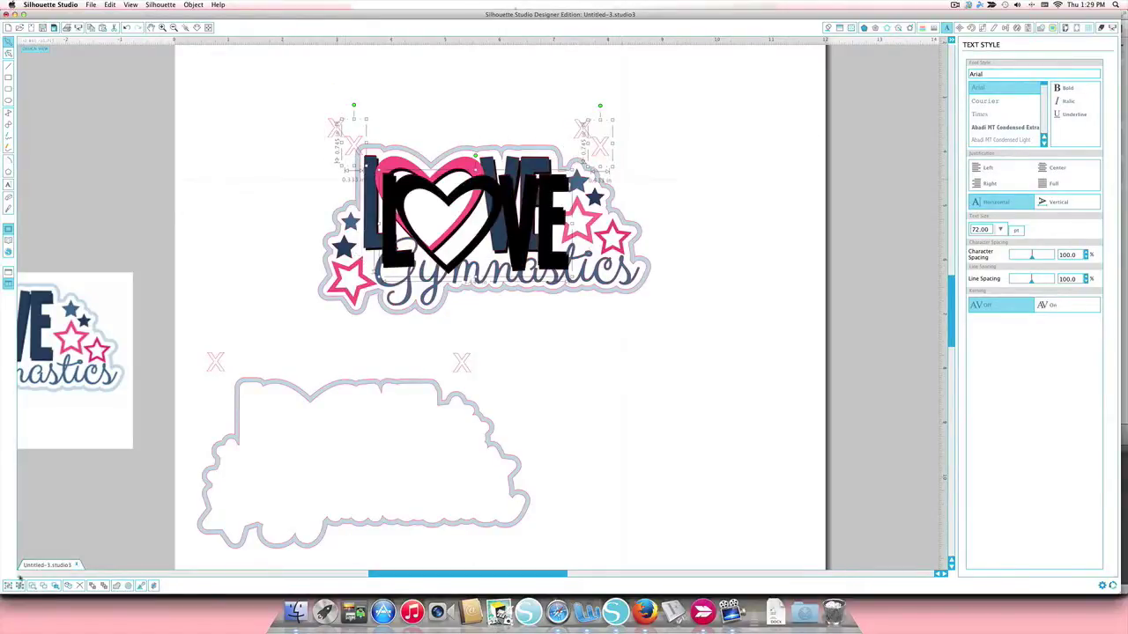
pyautogui.moveTo(550, 225); pyautogui.dragTo(748, 449)
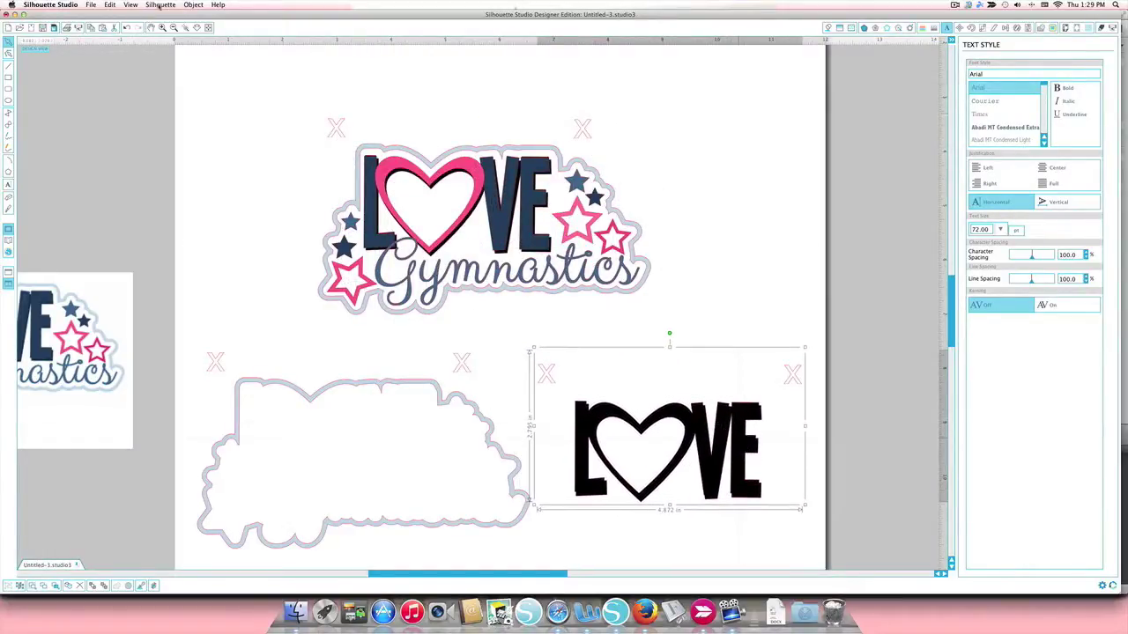
# Duplicate the navy L, V and E, the two navy stars and both X marks, group them and move them off the page's right side.
pyautogui.click(174, 28)
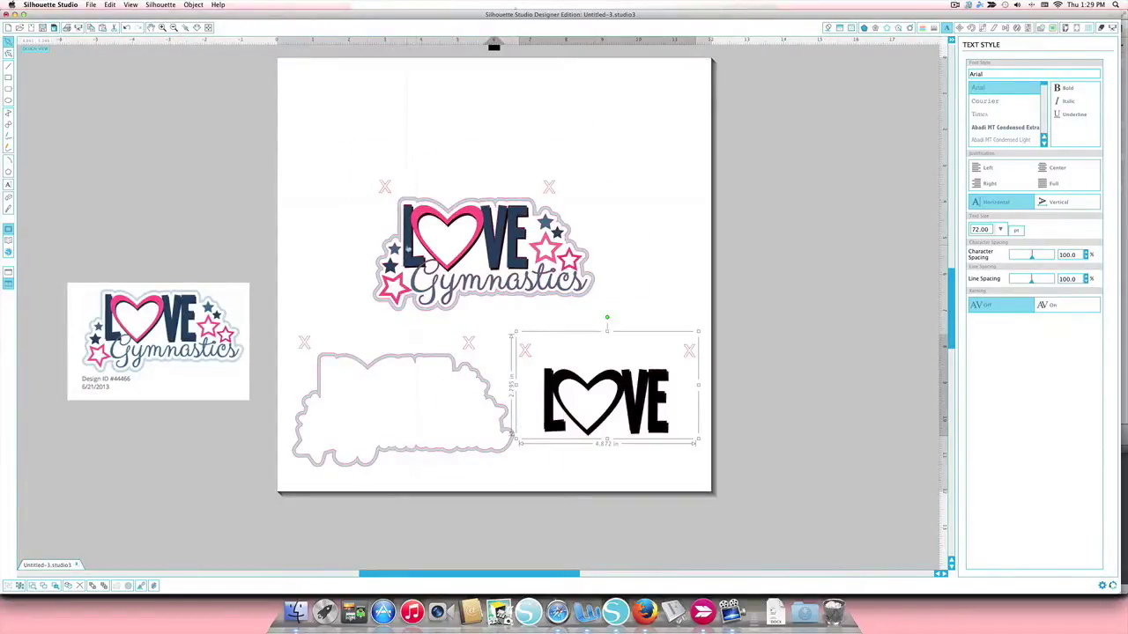
pyautogui.click(411, 245)
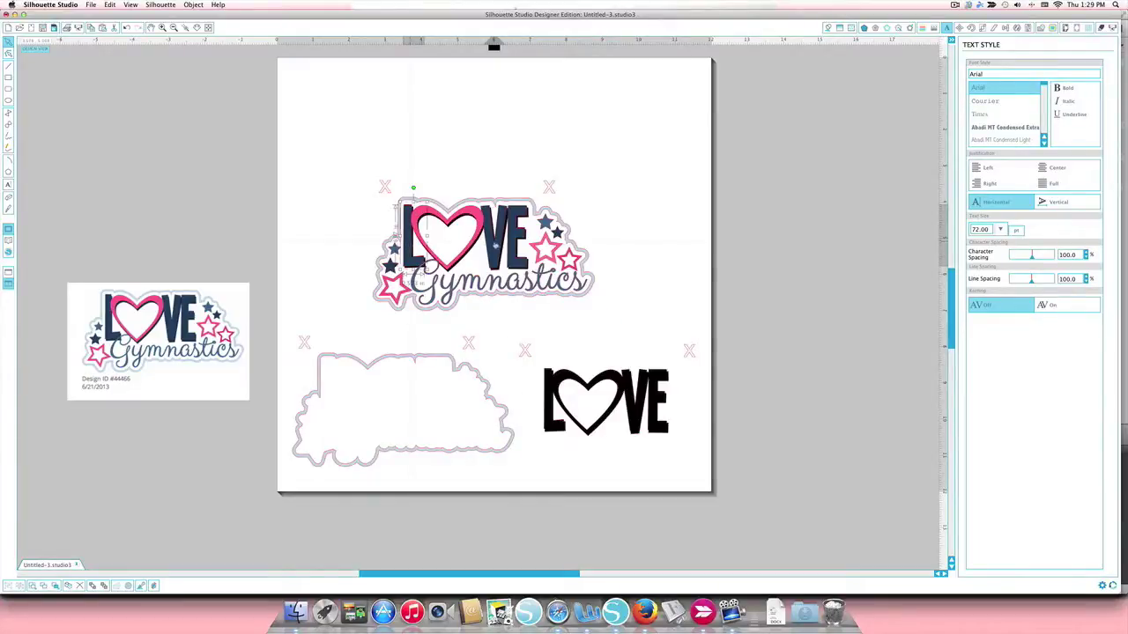
pyautogui.keyDown('shift'); pyautogui.click(496, 245); pyautogui.keyUp('shift')
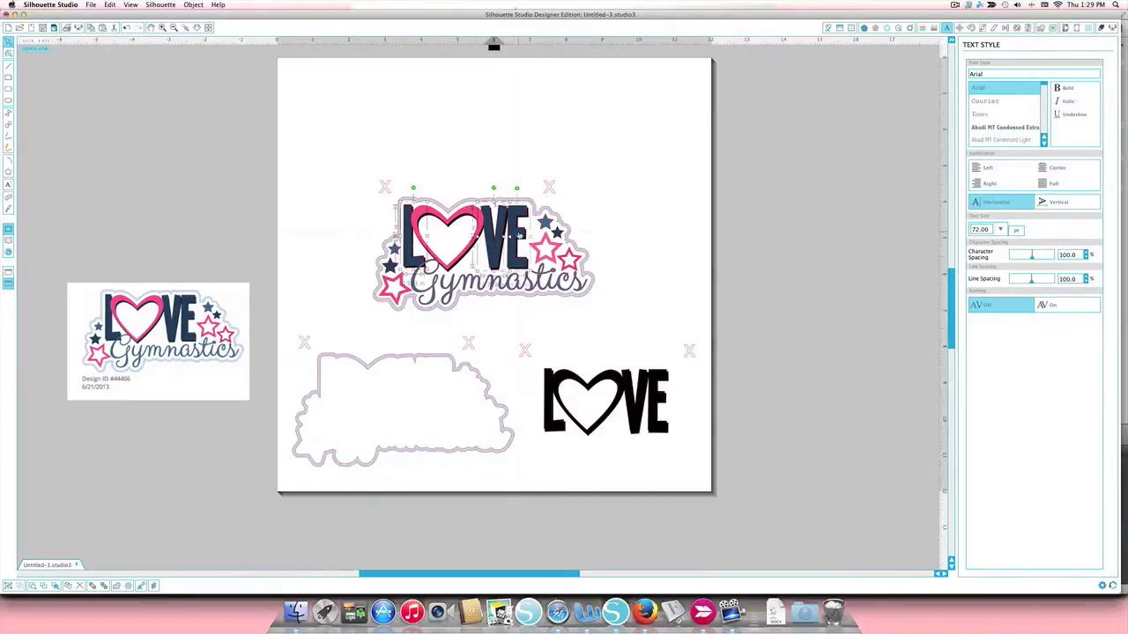
pyautogui.keyDown('shift'); pyautogui.click(520, 236); pyautogui.keyUp('shift')
pyautogui.keyDown('shift'); pyautogui.click(553, 233); pyautogui.keyUp('shift')
pyautogui.keyDown('shift'); pyautogui.click(390, 266); pyautogui.keyUp('shift')
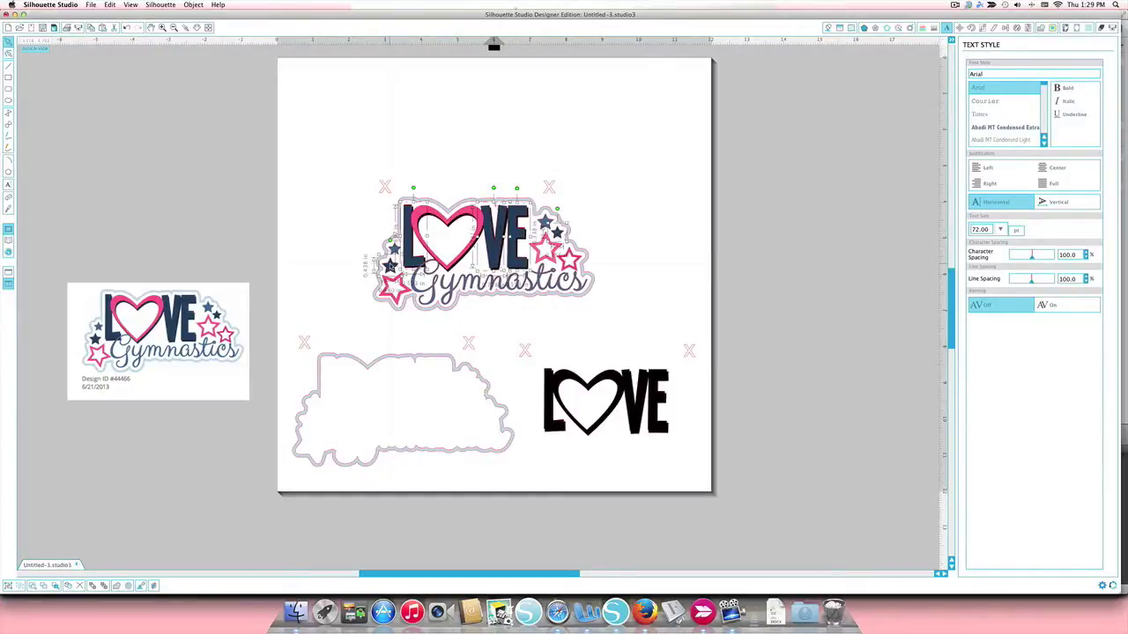
pyautogui.keyDown('shift'); pyautogui.click(386, 194); pyautogui.keyUp('shift')
pyautogui.keyDown('shift'); pyautogui.click(548, 188); pyautogui.keyUp('shift')
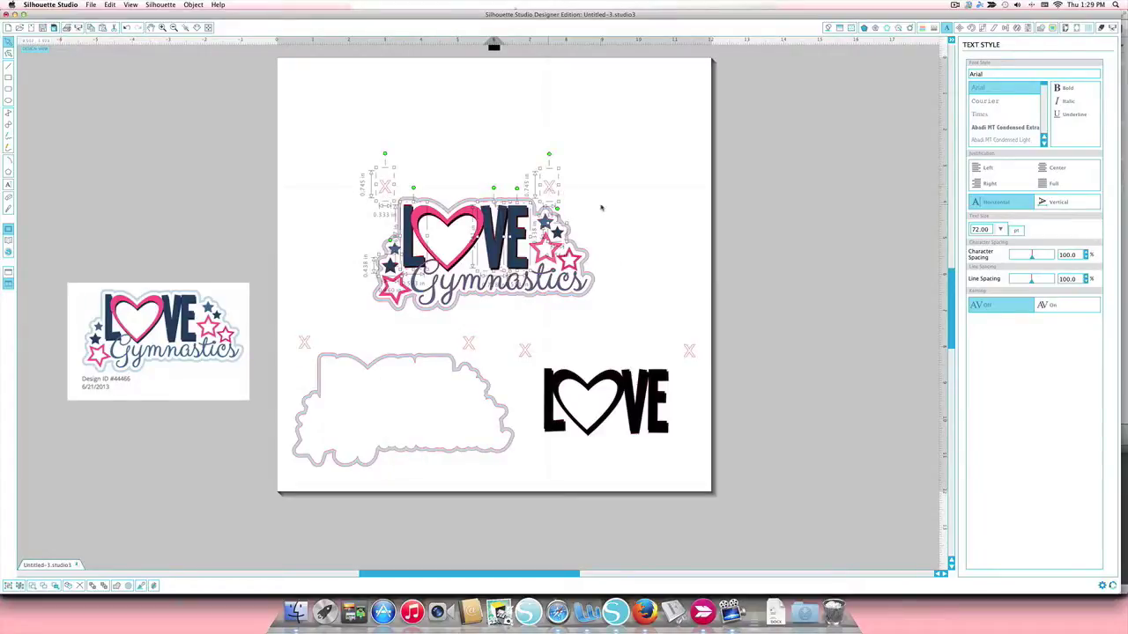
pyautogui.press('super+d')
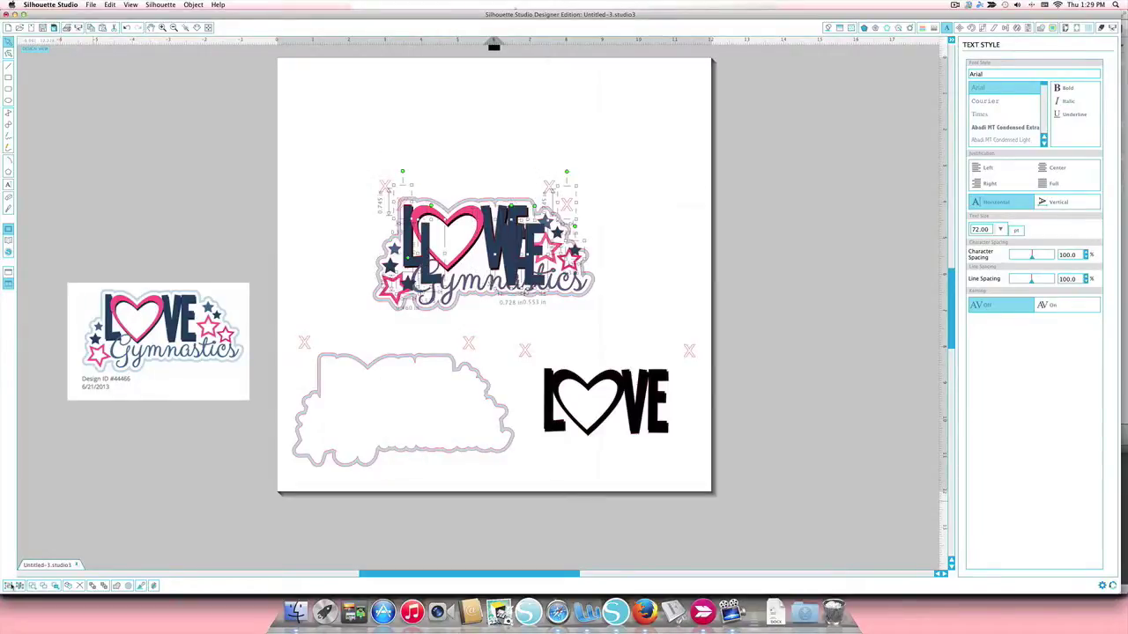
pyautogui.moveTo(542, 286); pyautogui.dragTo(877, 446)
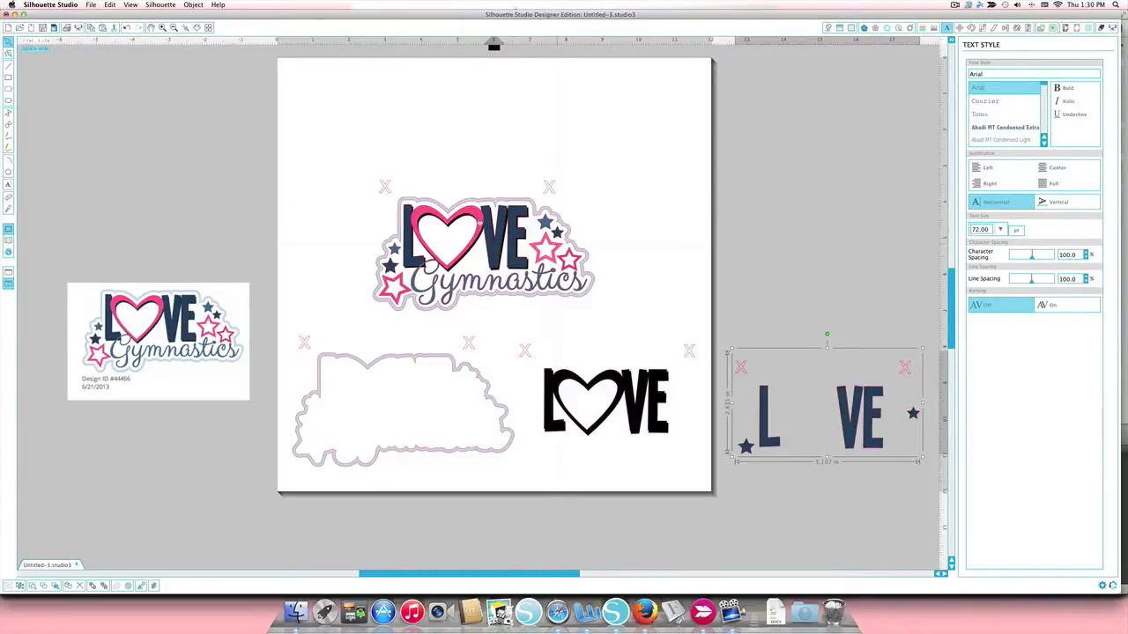
# Duplicate the pink heart, the larger right-hand outlined star and both X marks as a group and move it above the navy pieces.
pyautogui.click(480, 225)
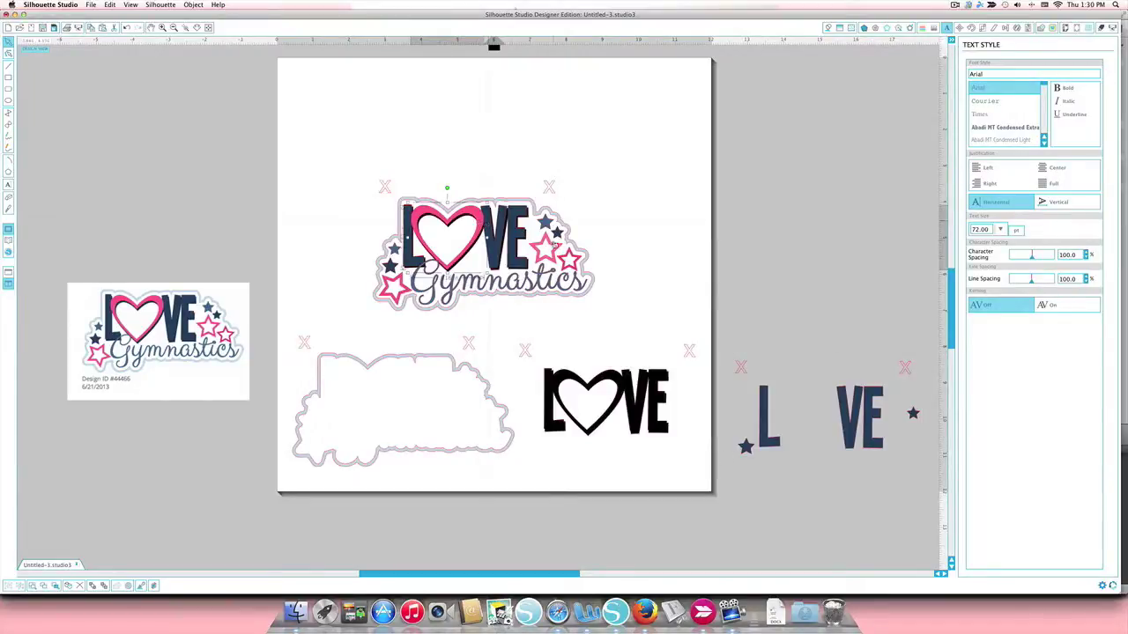
pyautogui.click(549, 197)
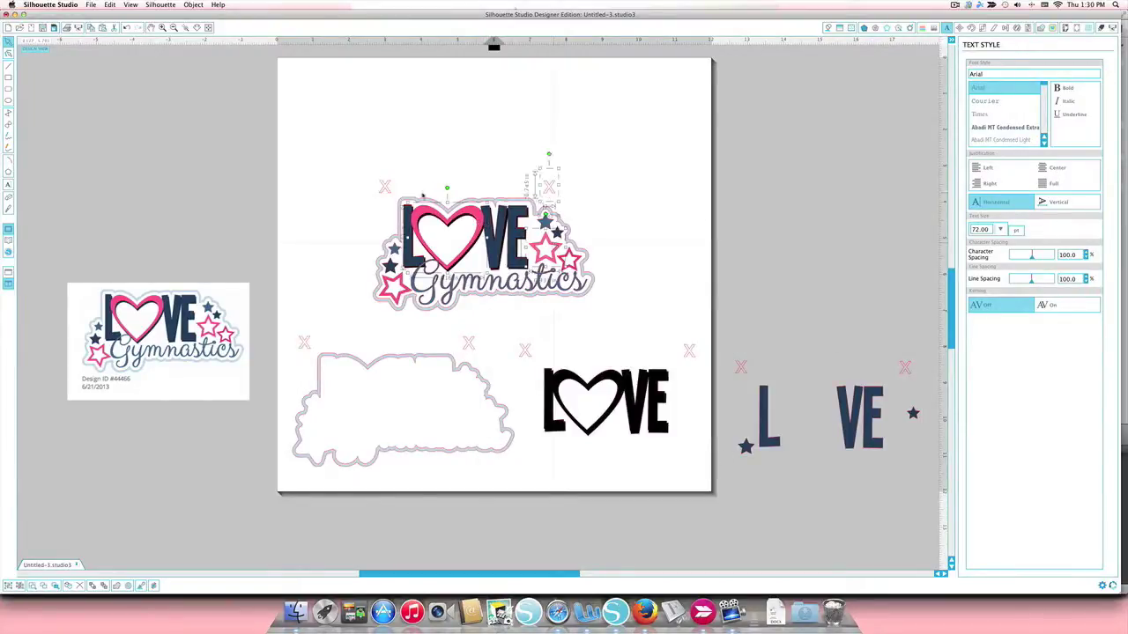
pyautogui.keyDown('shift'); pyautogui.click(386, 193); pyautogui.keyUp('shift')
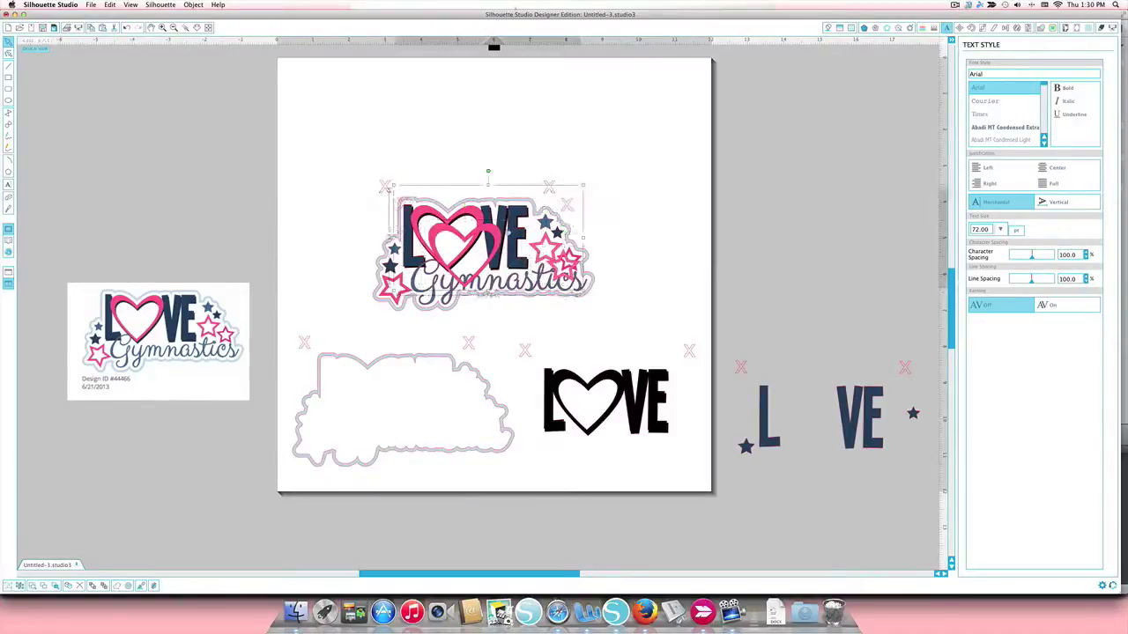
pyautogui.moveTo(492, 236); pyautogui.dragTo(830, 257)
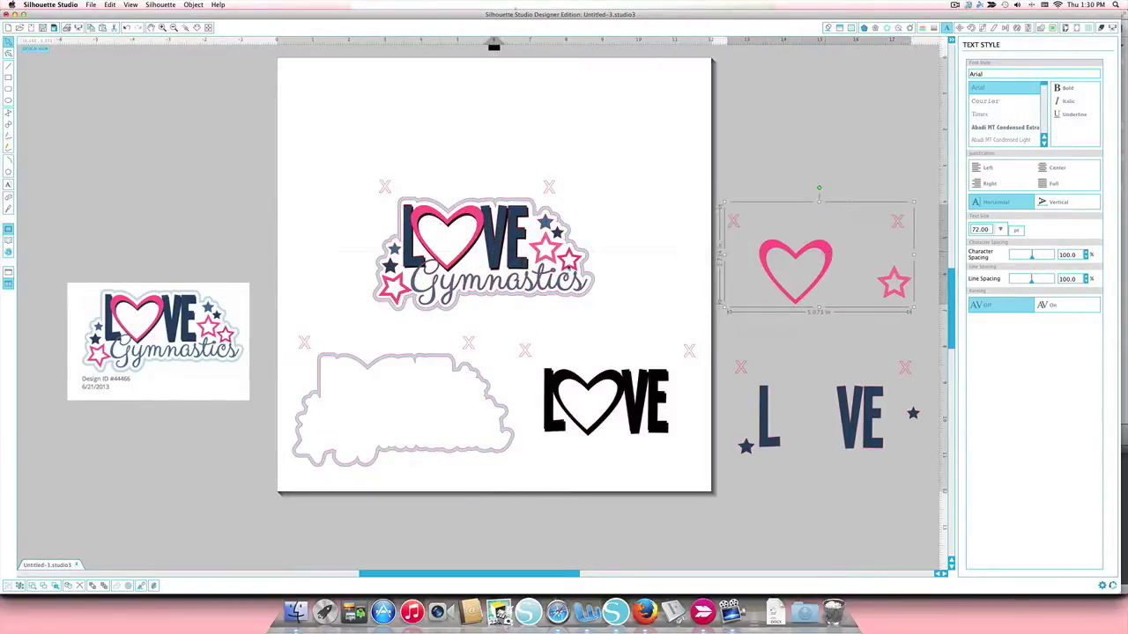
# Duplicate the lower-left and smaller right-hand pink stars with both X marks, group the copies and move them to the page's upper-right edge.
pyautogui.moveTo(389, 292); pyautogui.dragTo(377, 311)
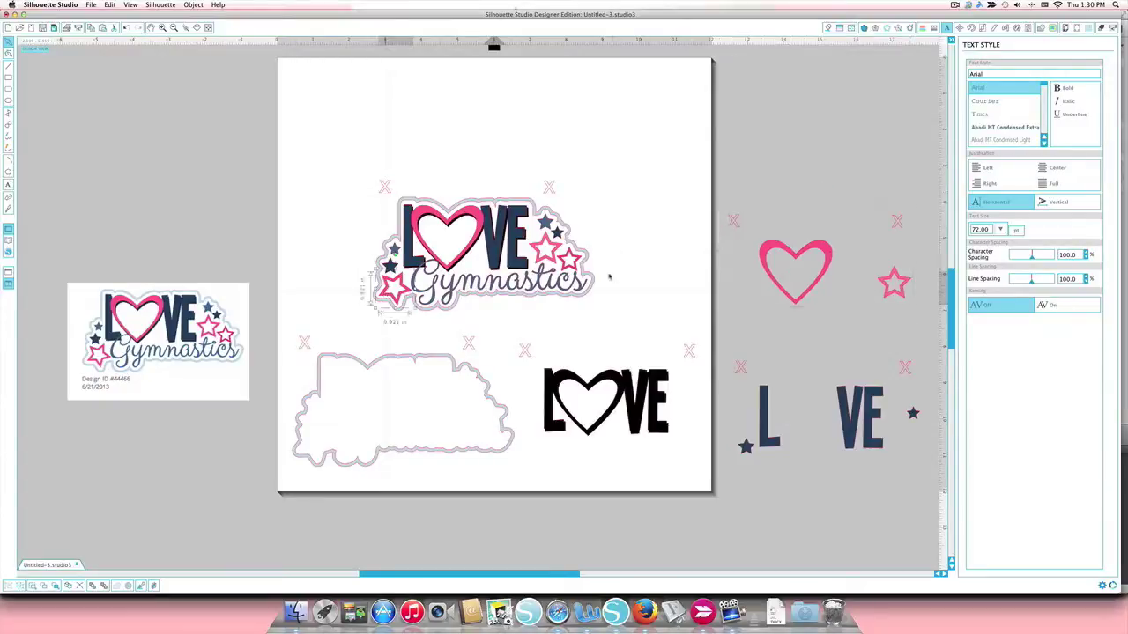
pyautogui.moveTo(555, 206); pyautogui.dragTo(387, 190)
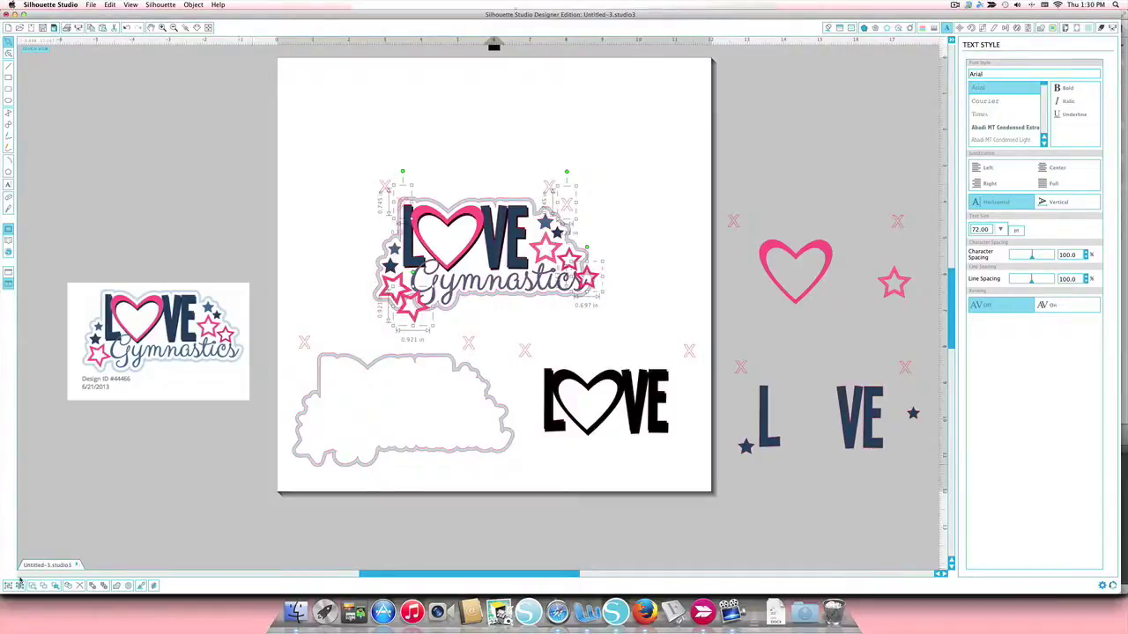
pyautogui.moveTo(408, 316); pyautogui.dragTo(773, 176)
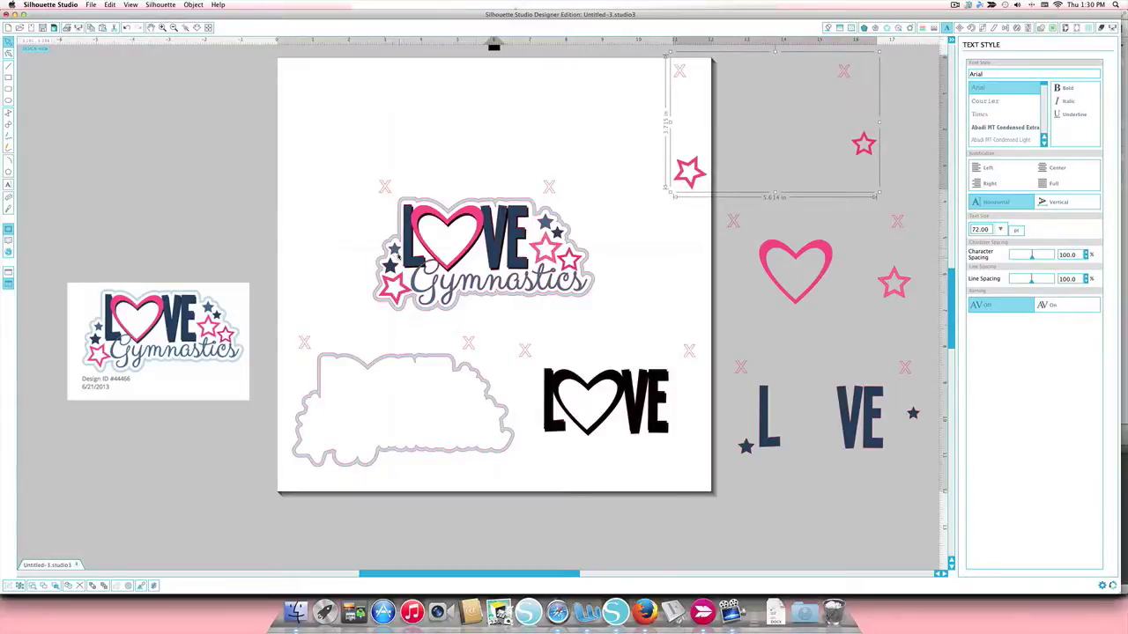
# Duplicate the Gymnastics text, the two lighter blue stars and both X marks, group the copies and move them above the original title.
pyautogui.click(394, 253)
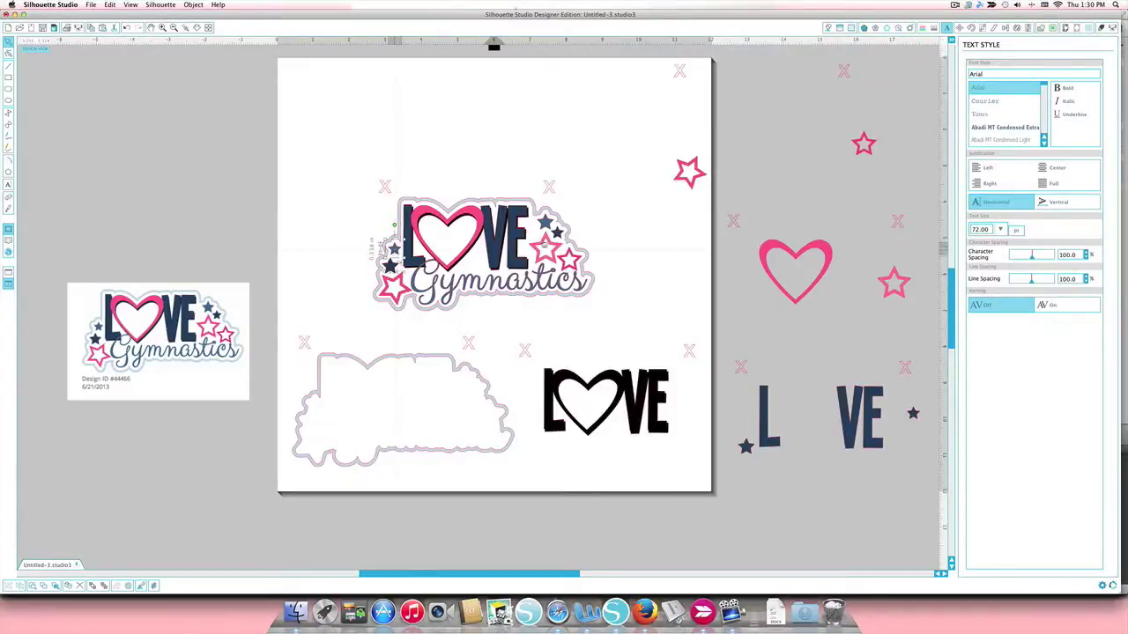
pyautogui.click(546, 222)
pyautogui.keyDown('shift'); pyautogui.click(529, 291); pyautogui.keyUp('shift')
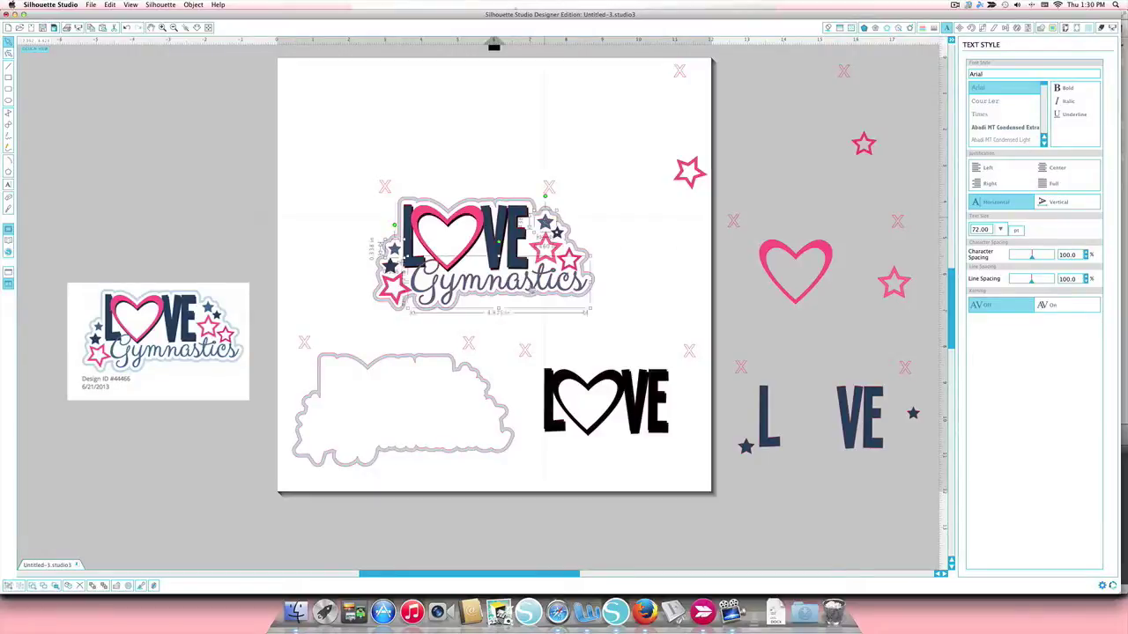
pyautogui.keyDown('shift'); pyautogui.click(384, 188); pyautogui.keyUp('shift')
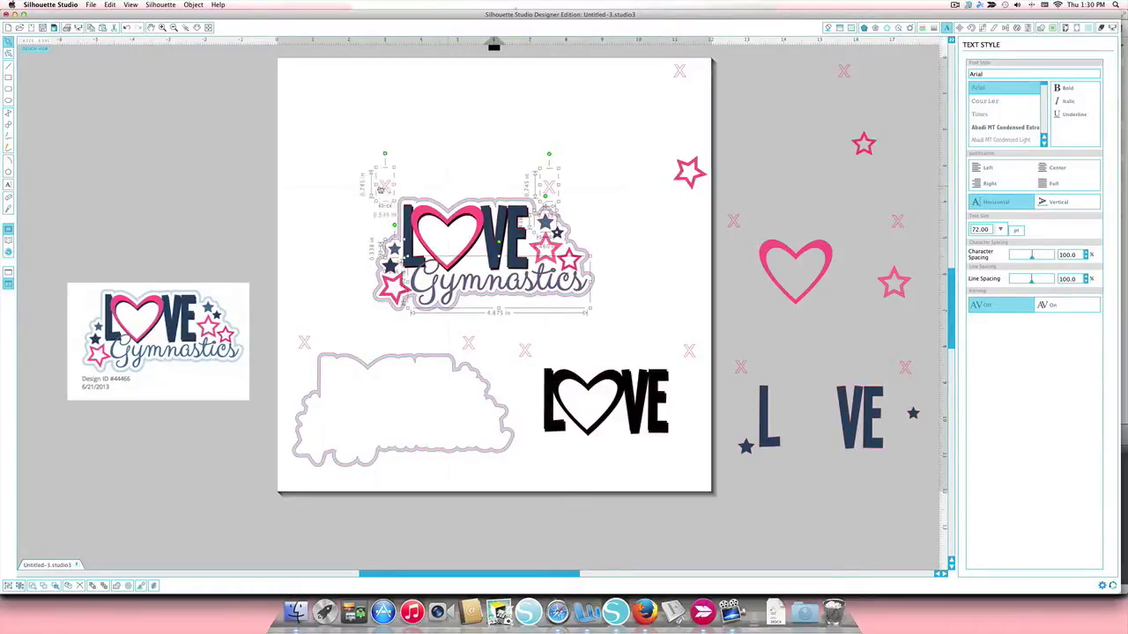
pyautogui.press('super+d')
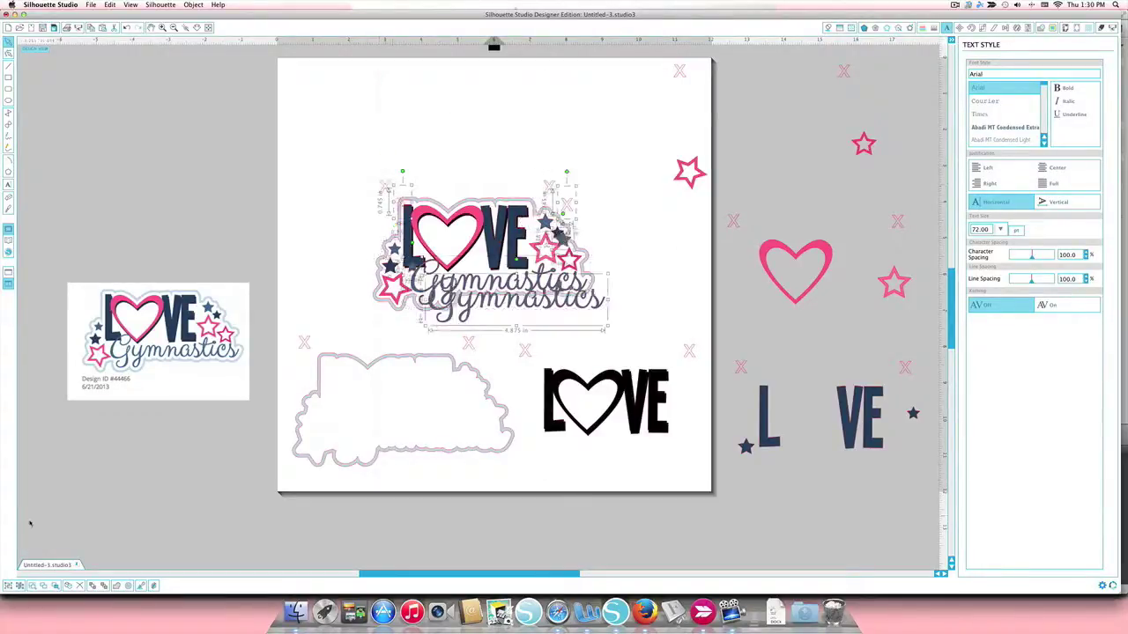
pyautogui.moveTo(521, 275); pyautogui.dragTo(514, 111)
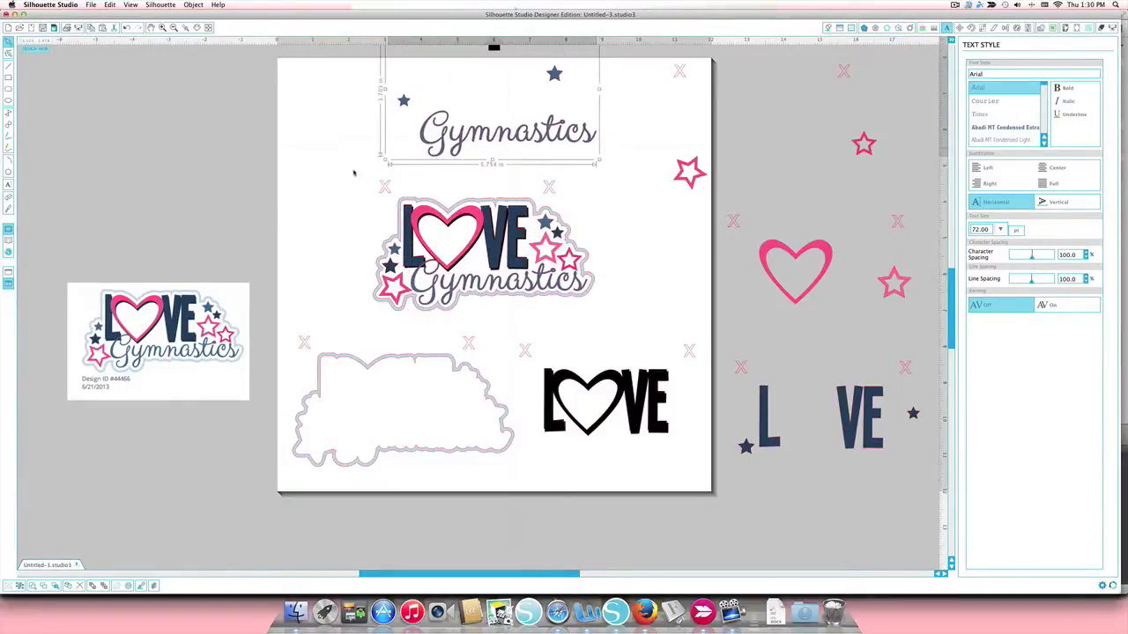
# Move the complete original title with its X marks off the page's left side, above the reference image.
pyautogui.moveTo(355, 173); pyautogui.dragTo(603, 321)
pyautogui.moveTo(482, 254); pyautogui.dragTo(143, 176)
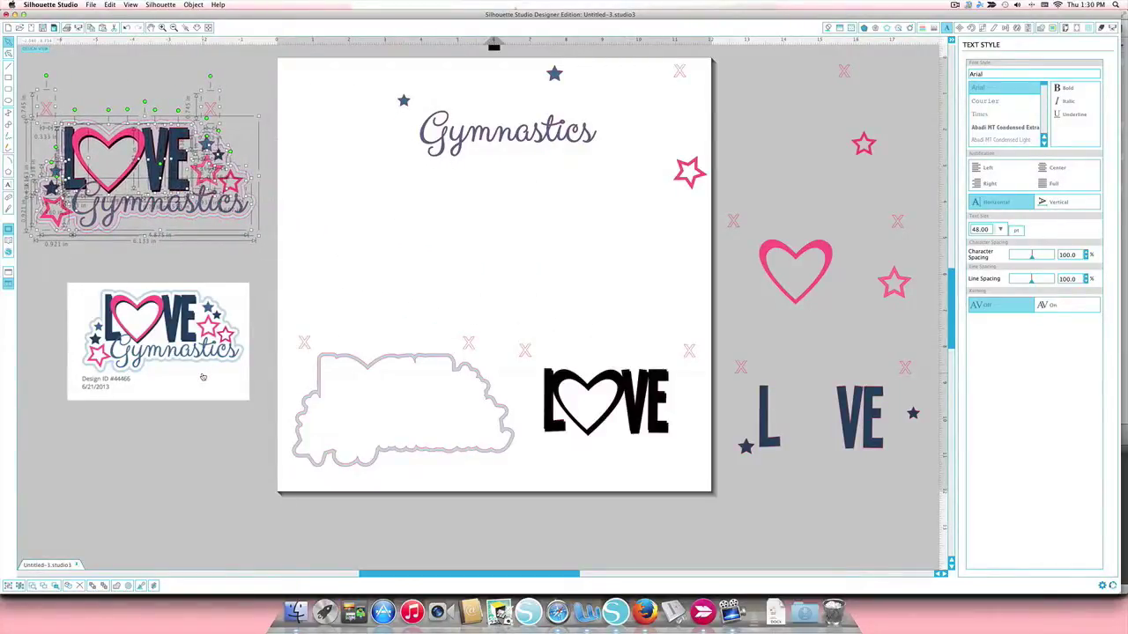
pyautogui.press('Escape')
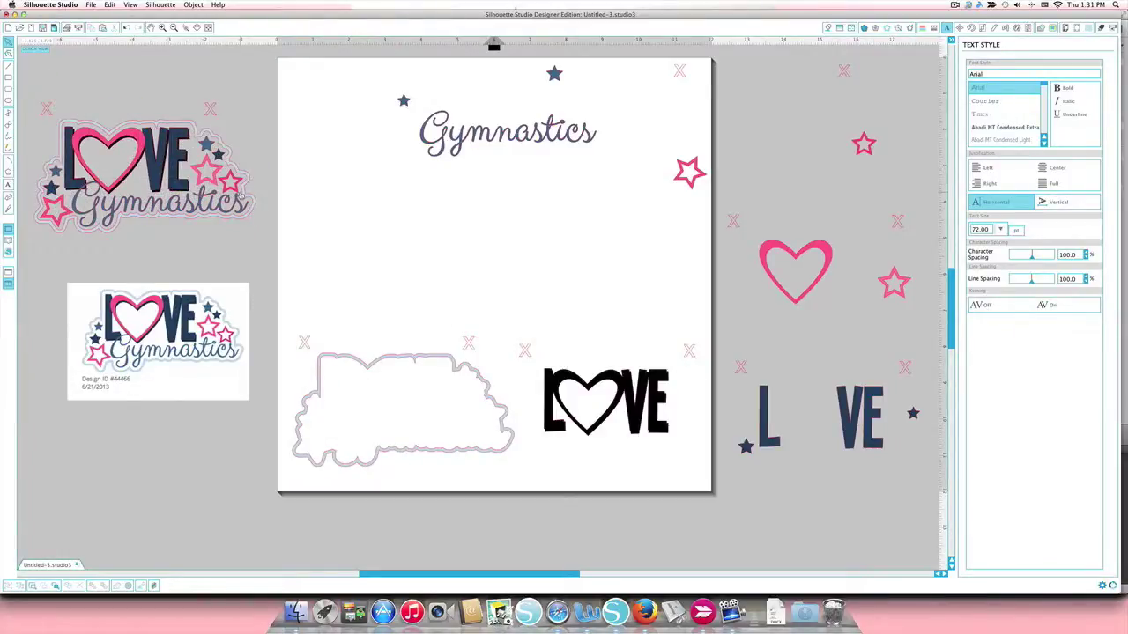
# Move the Gymnastics group and the two-pink-star group off the page's right side, beside and above the pink heart group.
pyautogui.click(175, 28)
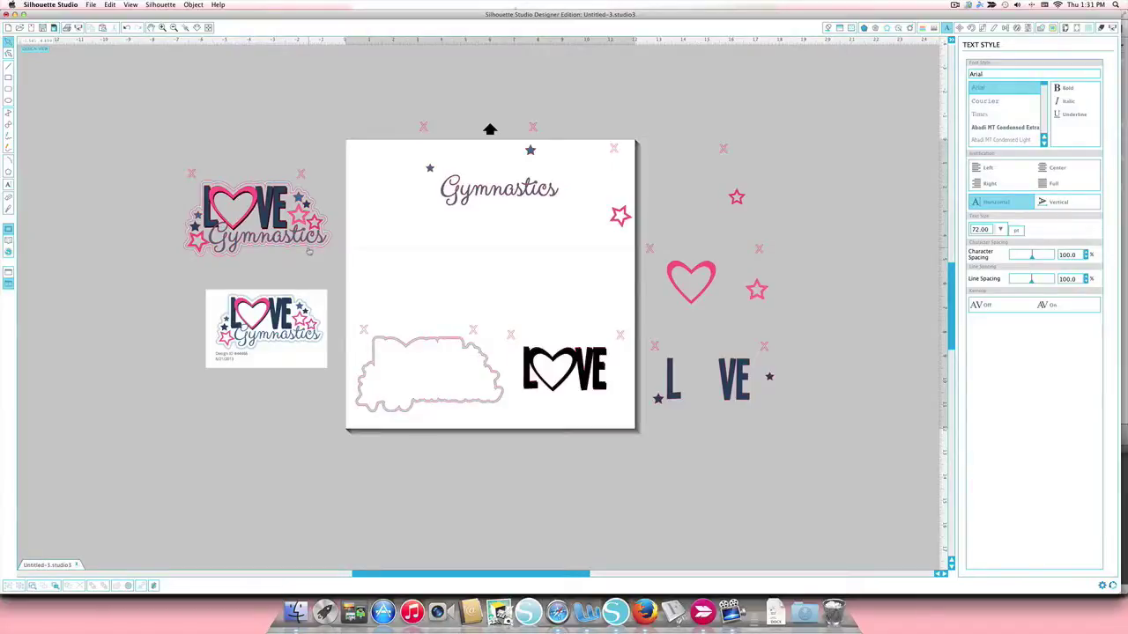
pyautogui.click(411, 123)
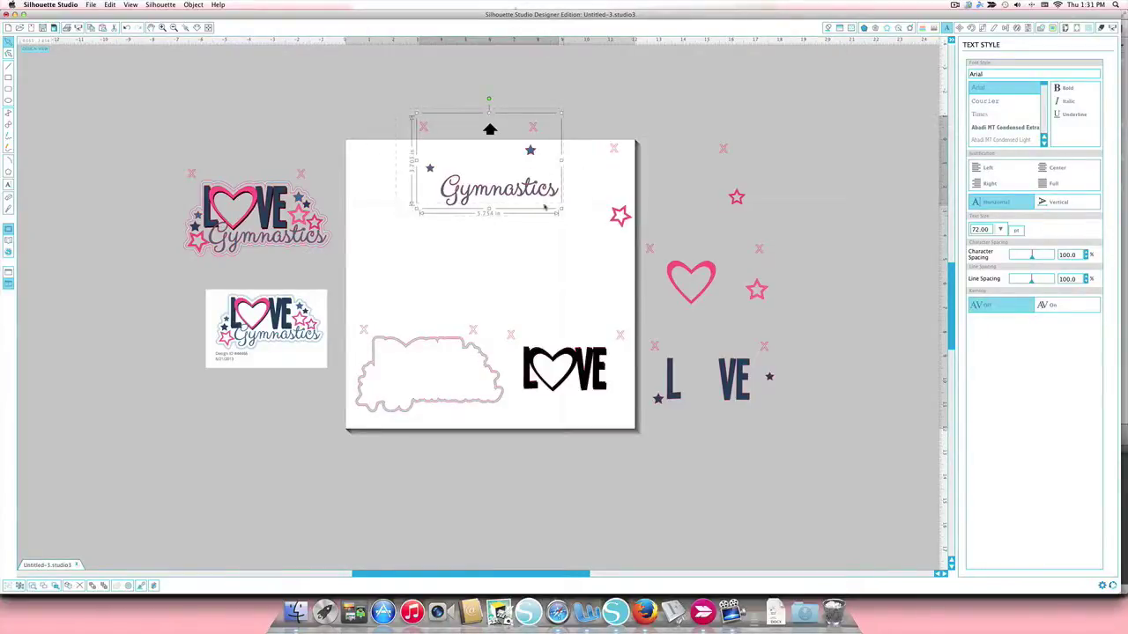
pyautogui.moveTo(411, 123); pyautogui.dragTo(691, 204)
pyautogui.moveTo(766, 256); pyautogui.dragTo(838, 267)
pyautogui.moveTo(599, 136); pyautogui.dragTo(797, 174)
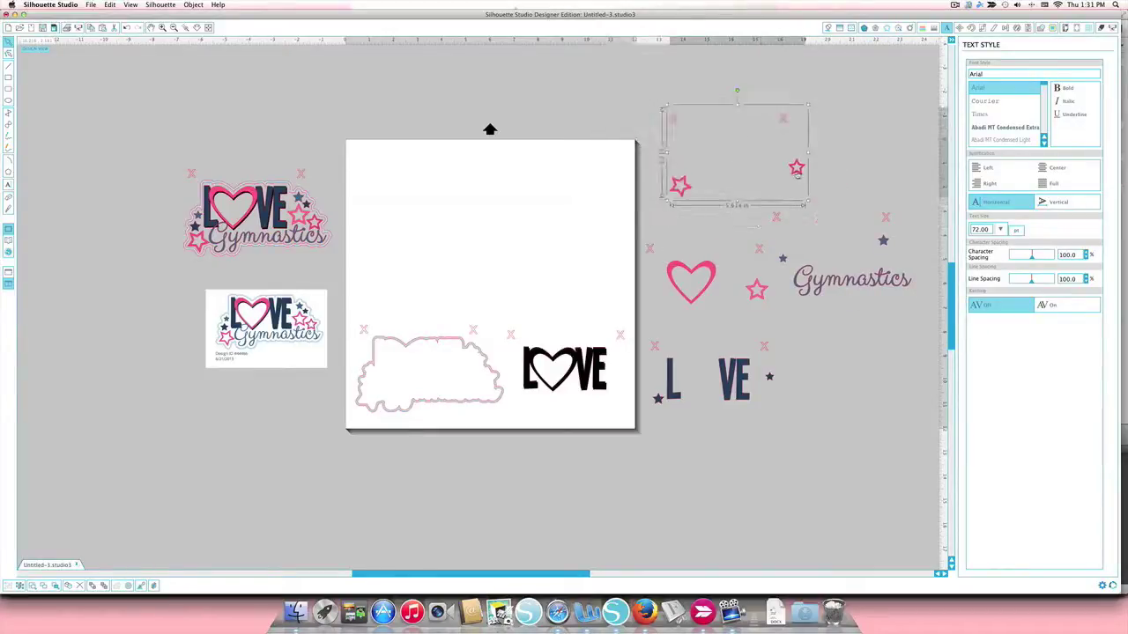
# Move the black LOVE group off the page below the navy letters, and place the outline group in the page's upper-left area.
pyautogui.click(521, 342)
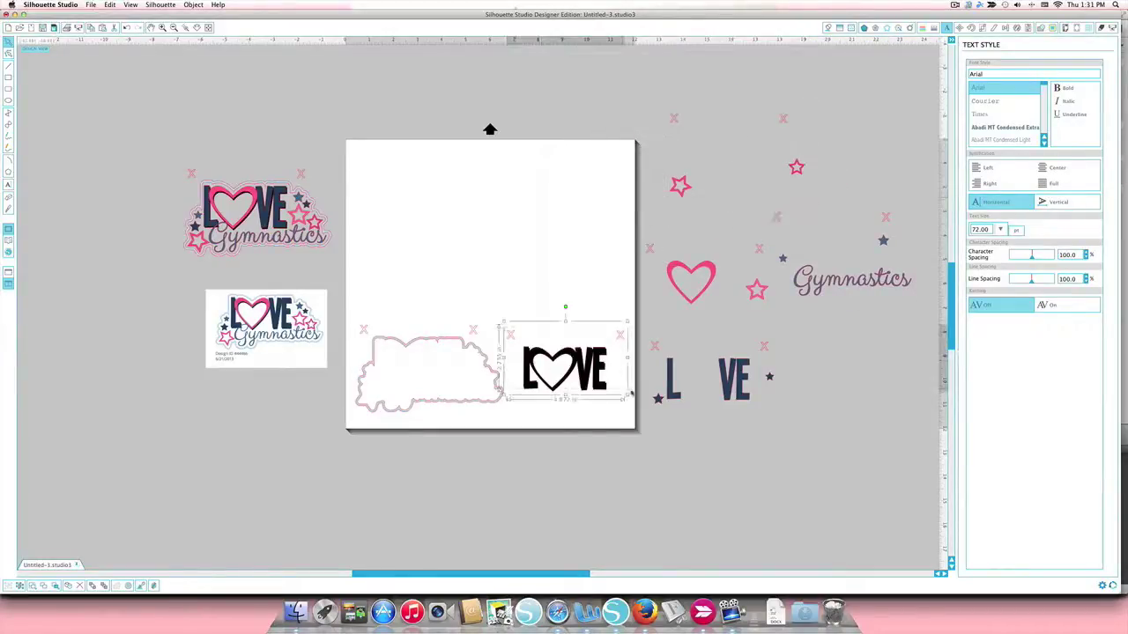
pyautogui.moveTo(593, 376); pyautogui.dragTo(729, 490)
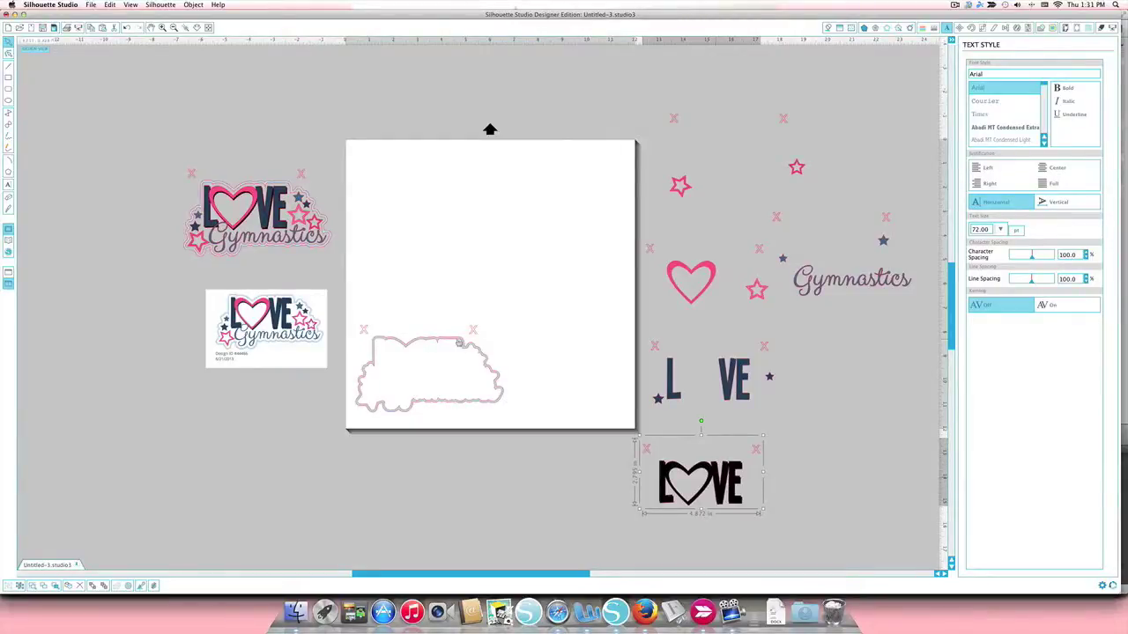
pyautogui.moveTo(458, 341); pyautogui.dragTo(467, 183)
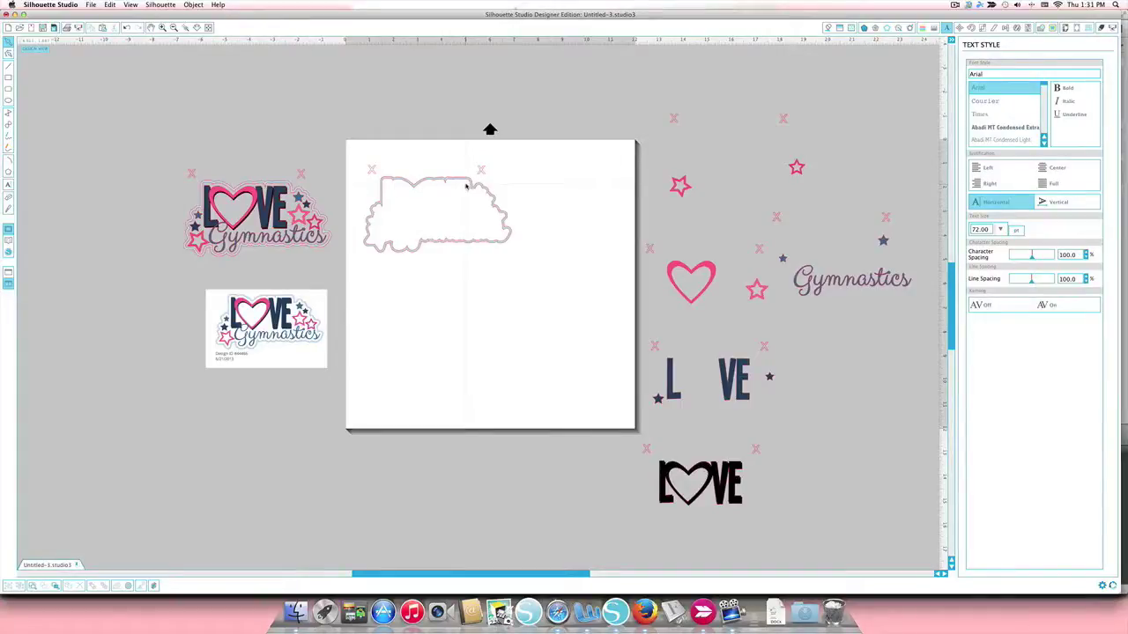
pyautogui.moveTo(480, 193); pyautogui.dragTo(493, 191)
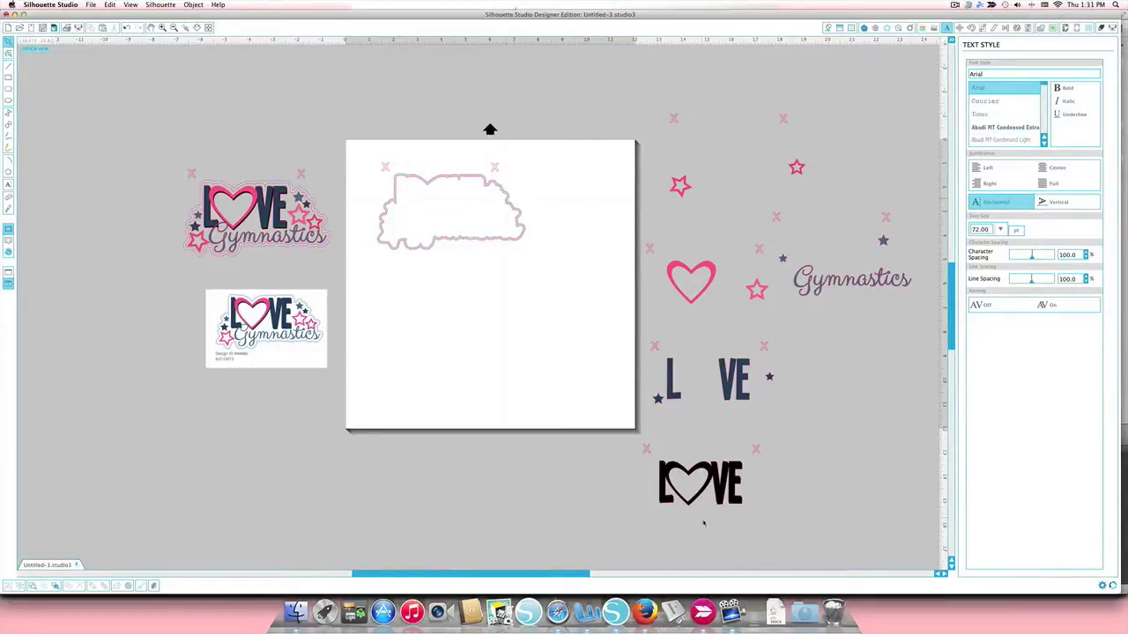
# Stack the black LOVE group and the navy letters group onto the outline, aligning their X marks with the outline's.
pyautogui.moveTo(720, 487); pyautogui.dragTo(460, 201)
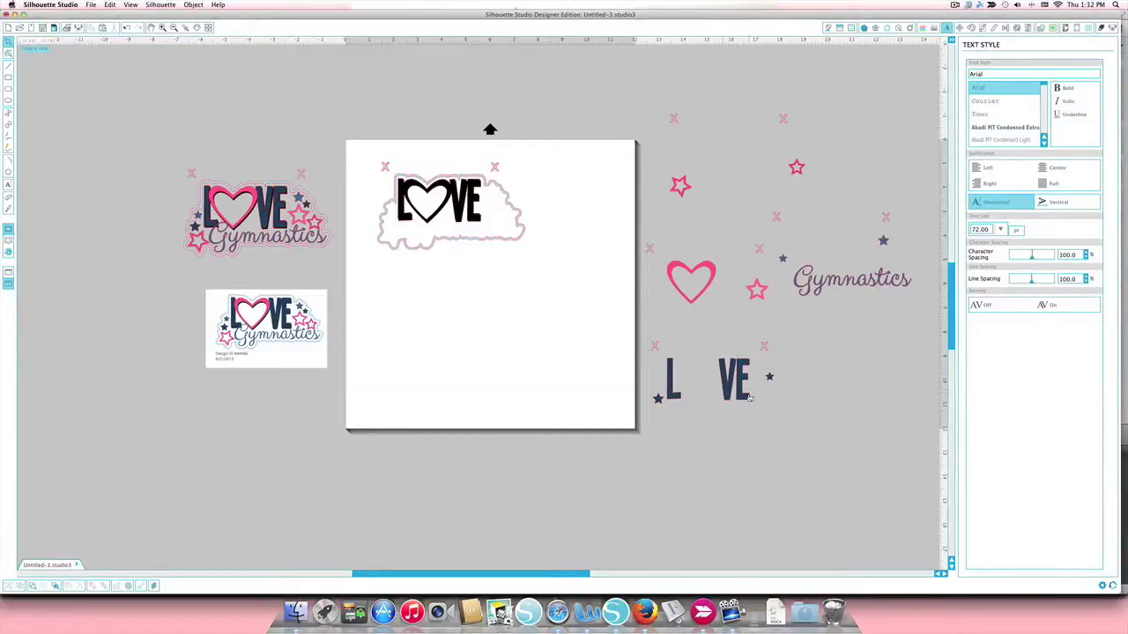
pyautogui.moveTo(697, 372); pyautogui.dragTo(475, 221)
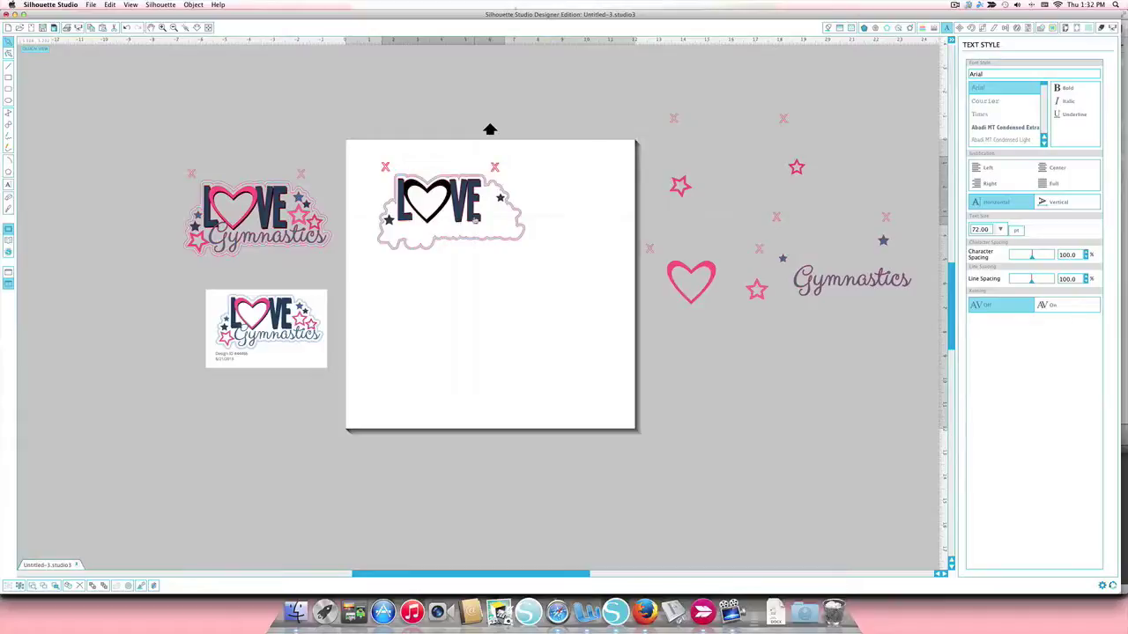
pyautogui.moveTo(475, 220); pyautogui.dragTo(474, 220)
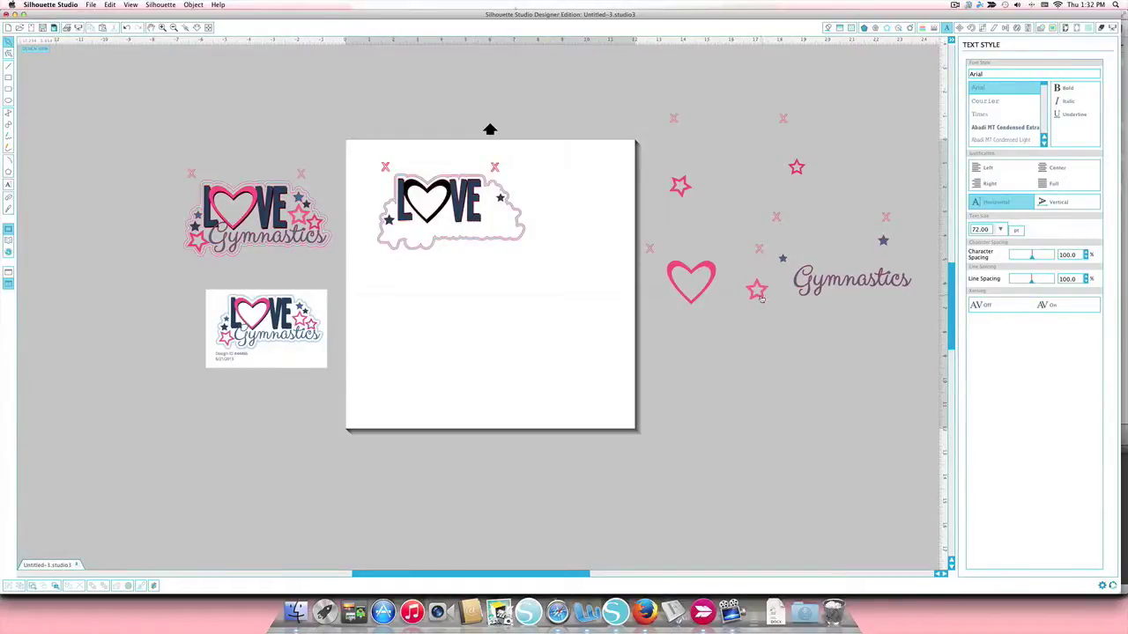
# Stack the pink heart, pink stars and Gymnastics groups onto the assembled layers, aligning all X marks.
pyautogui.moveTo(761, 304); pyautogui.dragTo(497, 218)
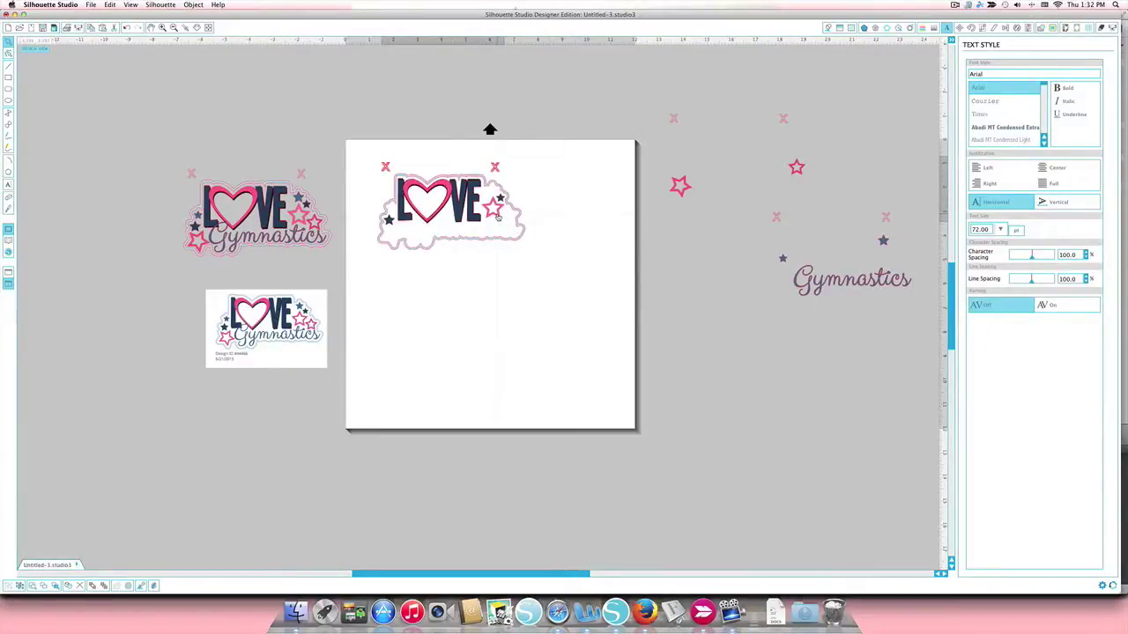
pyautogui.click(791, 214)
pyautogui.moveTo(796, 173); pyautogui.dragTo(507, 223)
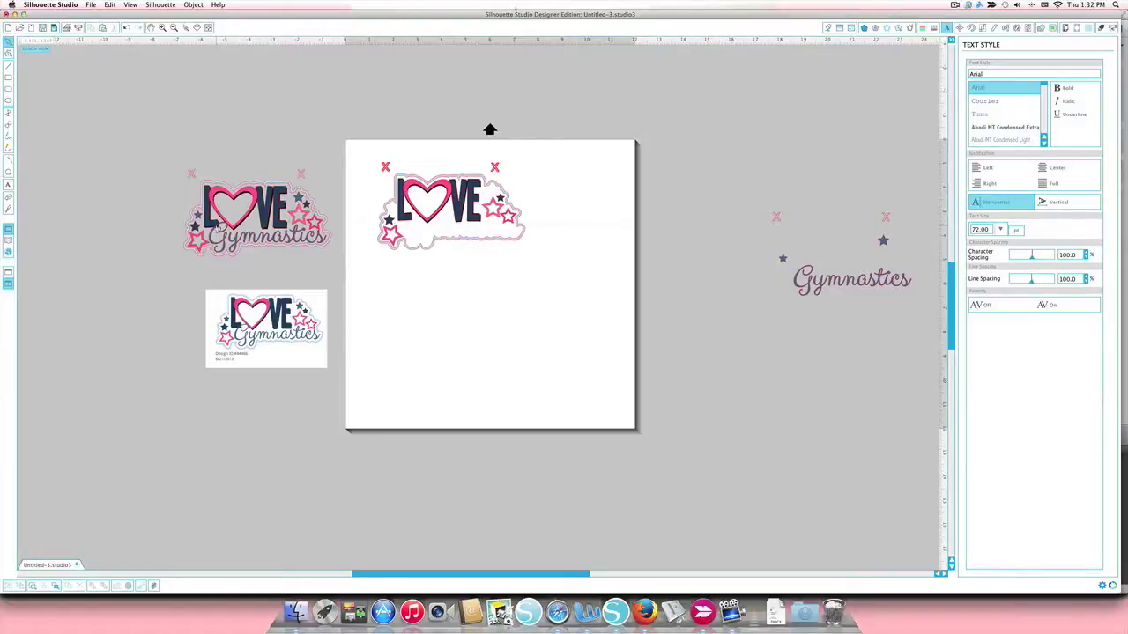
pyautogui.moveTo(895, 296); pyautogui.dragTo(505, 237)
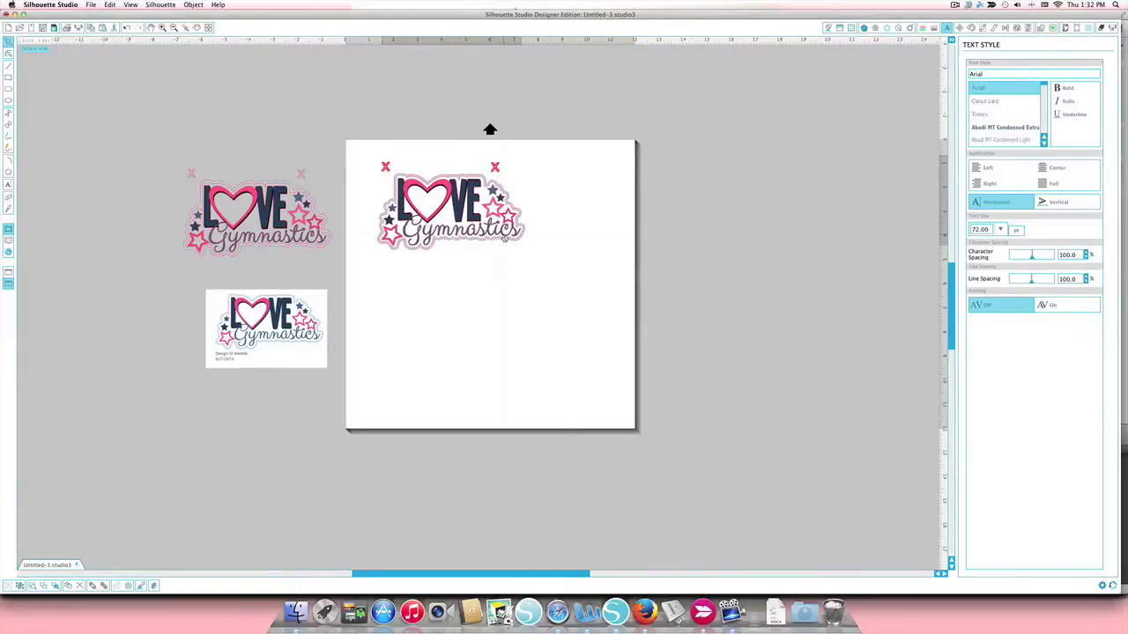
pyautogui.click(561, 280)
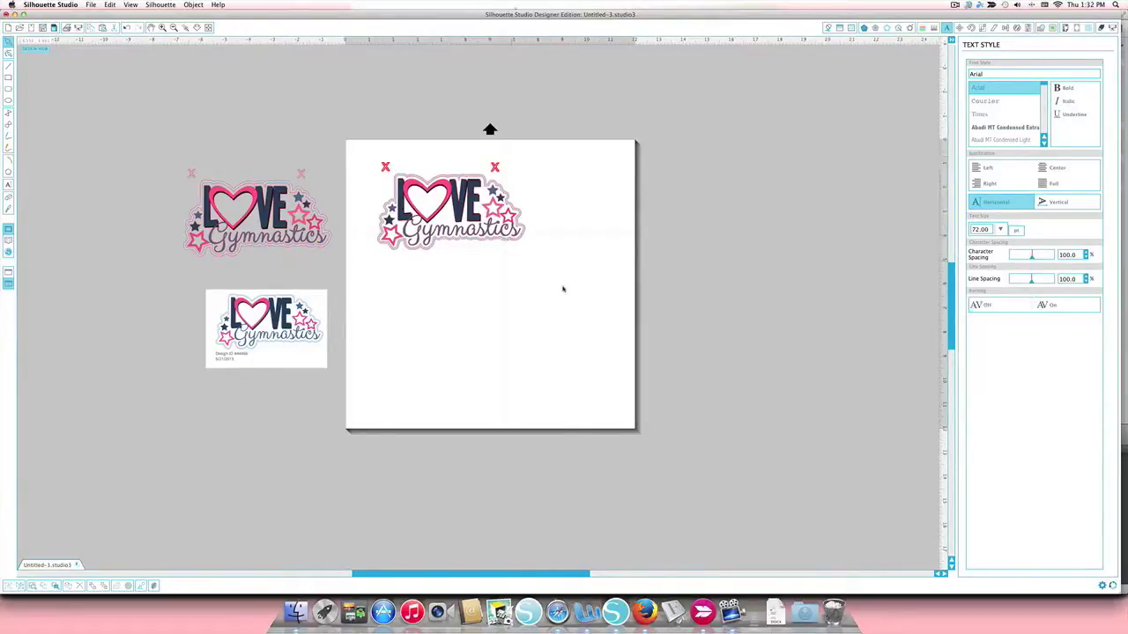
pyautogui.scroll(1, 563, 289)
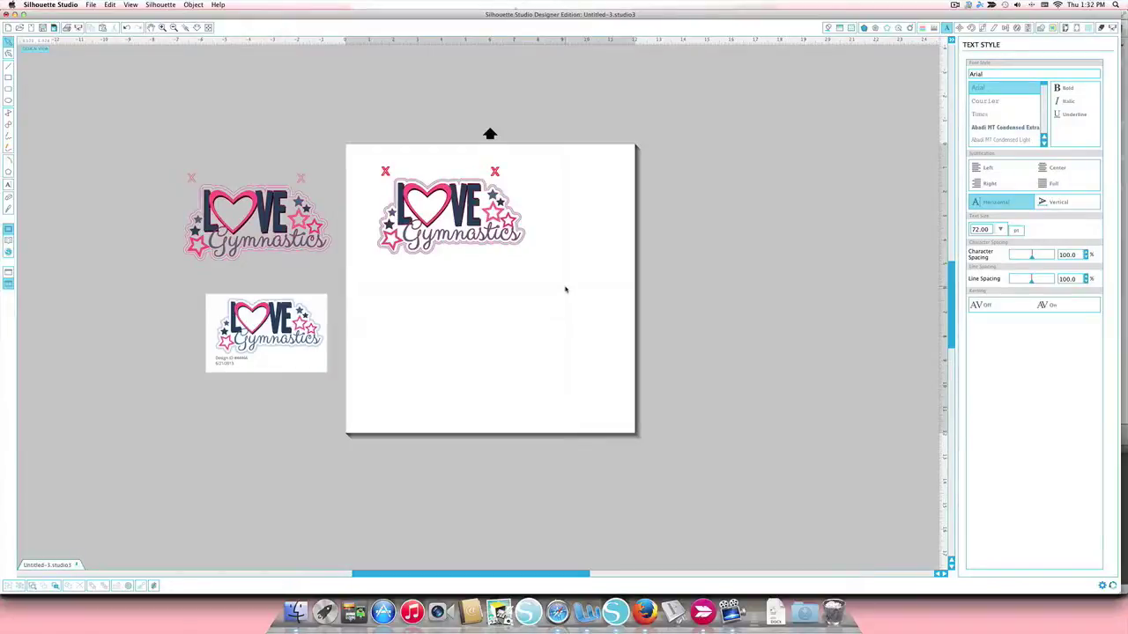